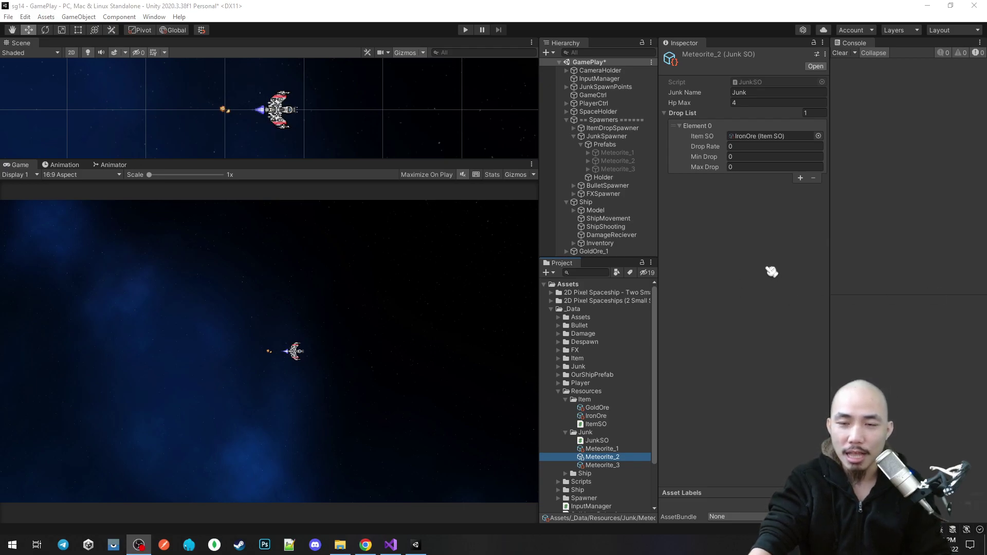
# Check Meteorite_2's Iron Ore drop list, then bring up ItemDropSpawner.cs in Visual Studio
pyautogui.scroll(-3, 616, 308)
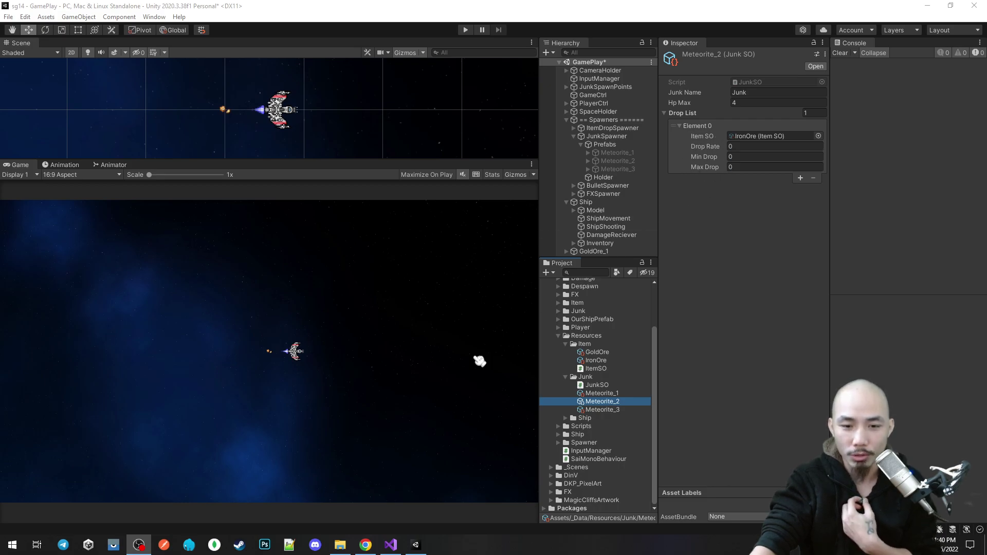
pyautogui.click(390, 544)
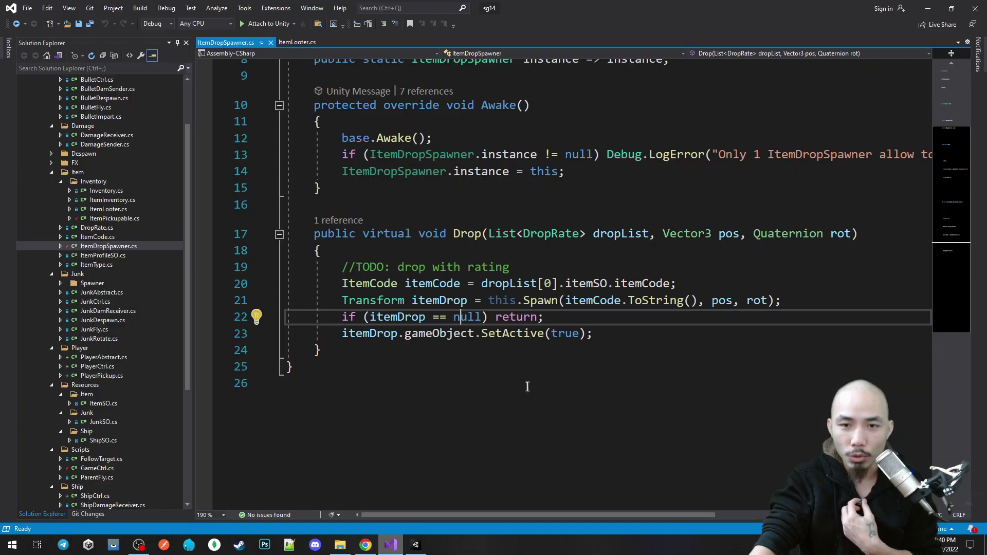
# Select the Drop method's item-code line, then locate the IronOre item that Meteorite_2 drops in Unity
pyautogui.click(483, 252)
pyautogui.moveTo(343, 283); pyautogui.dragTo(679, 283)
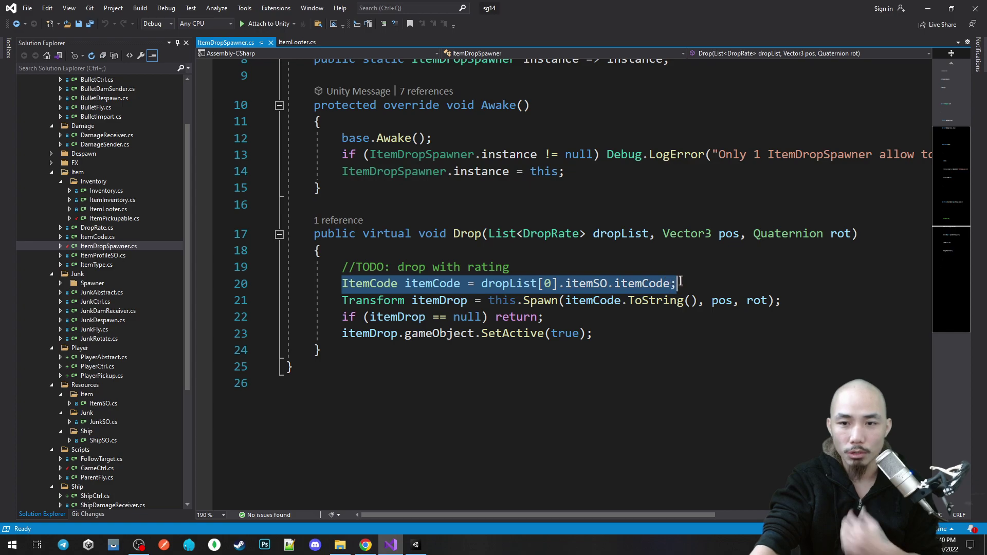
pyautogui.hotkey('alt', 'Tab')
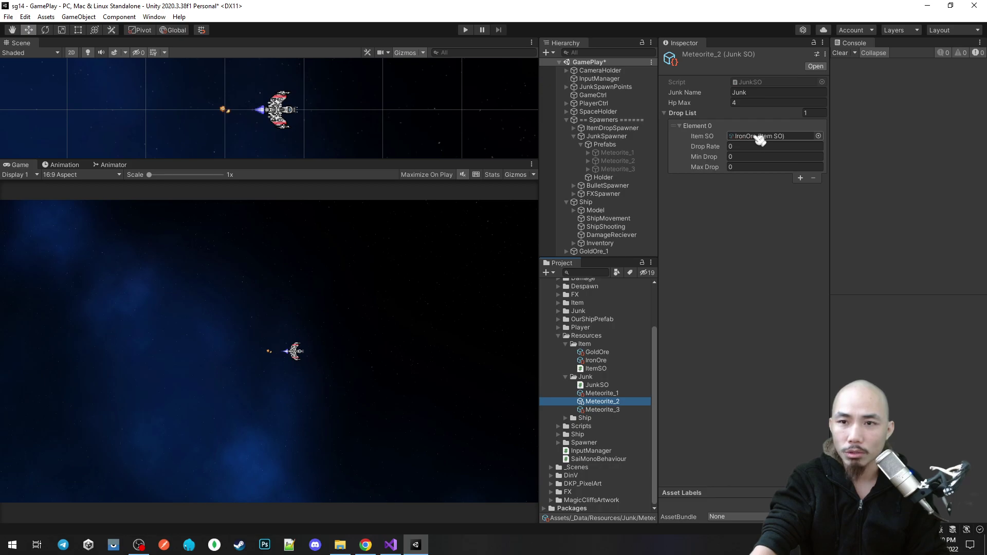
pyautogui.click(746, 138)
pyautogui.click(596, 361)
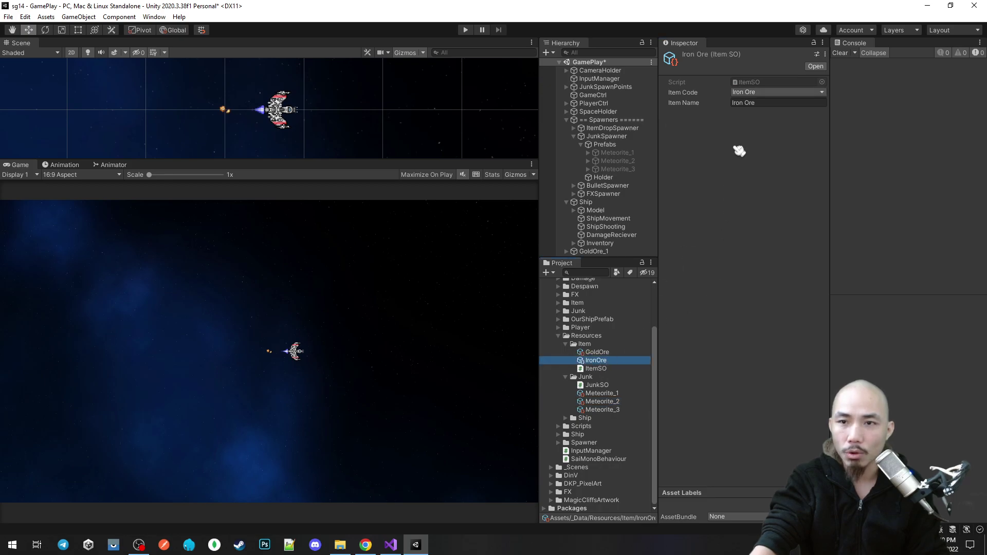
pyautogui.click(613, 401)
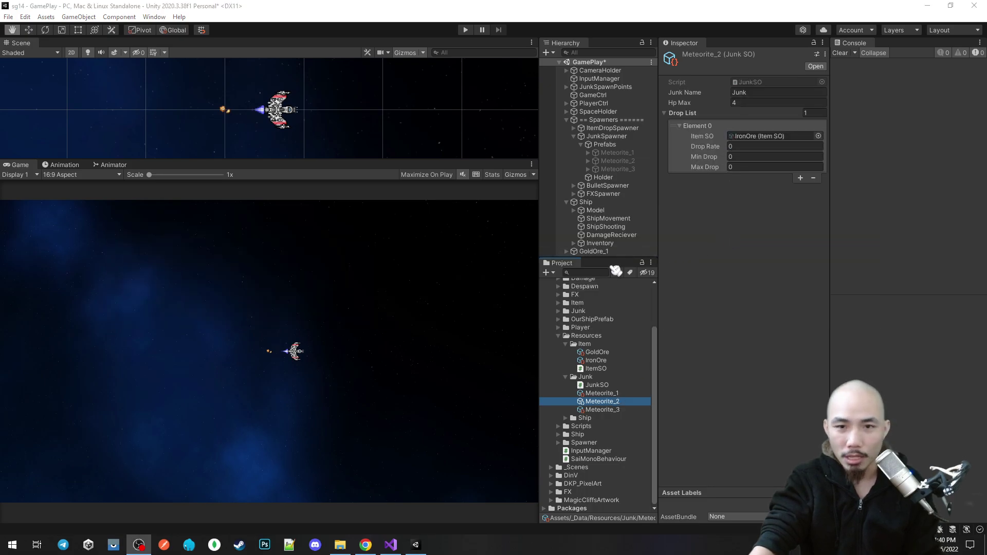
# Back in ItemDropSpawner.cs, select the drop-with-rating TODO comment
pyautogui.press('q')
pyautogui.click(390, 545)
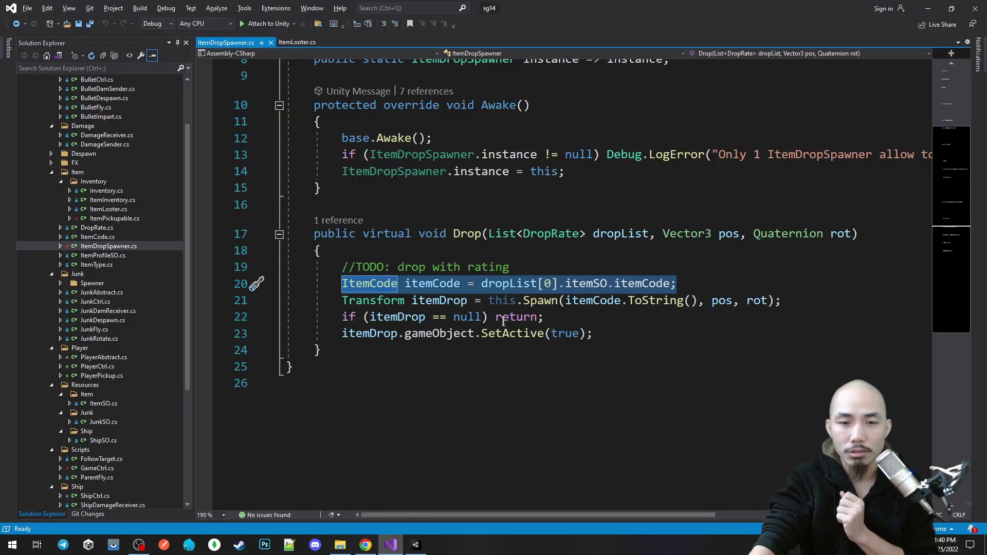
pyautogui.moveTo(335, 267); pyautogui.dragTo(551, 266)
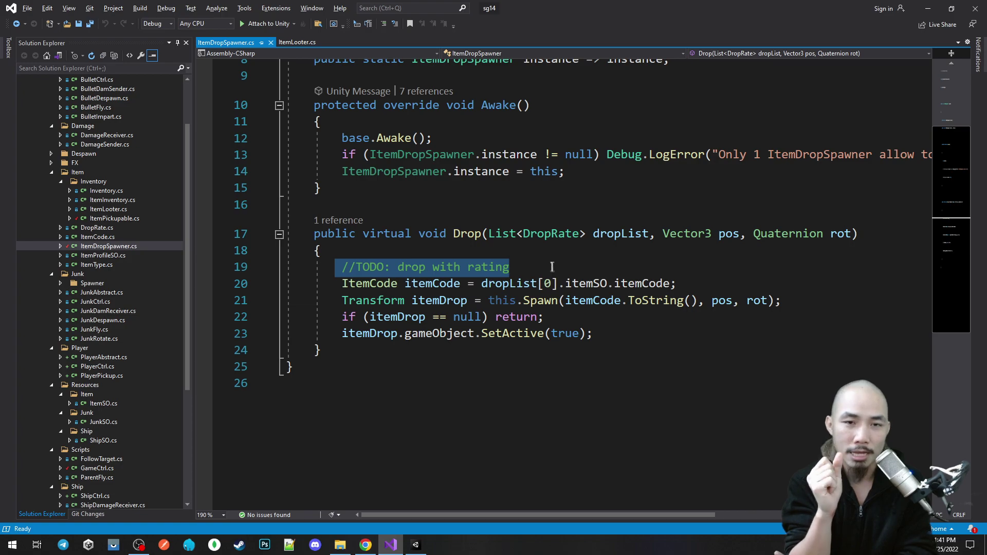
# Glance at the Milanote Inventory notes, then highlight the itemDrop uses in the Drop method
pyautogui.click(365, 545)
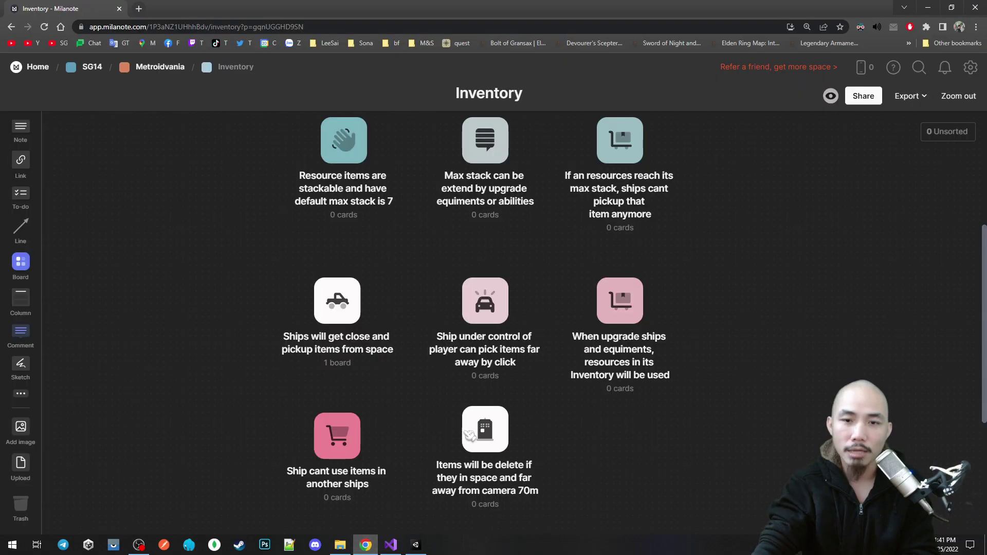
pyautogui.scroll(1, 771, 259)
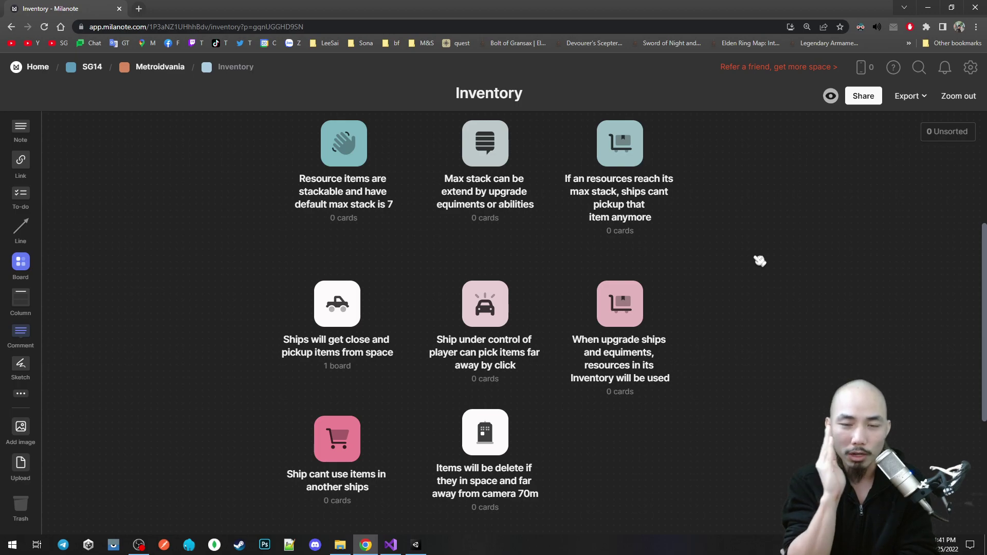
pyautogui.click(390, 545)
pyautogui.click(438, 300)
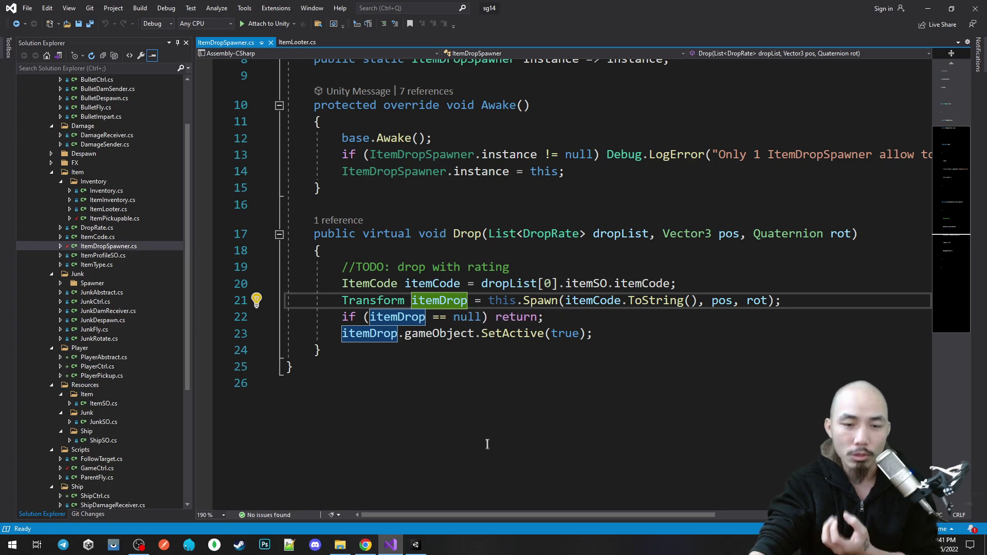
# Scroll the Inventory notes, then browse up to the SG14 board and into Shoot 'em up
pyautogui.click(365, 545)
pyautogui.scroll(2, 451, 247)
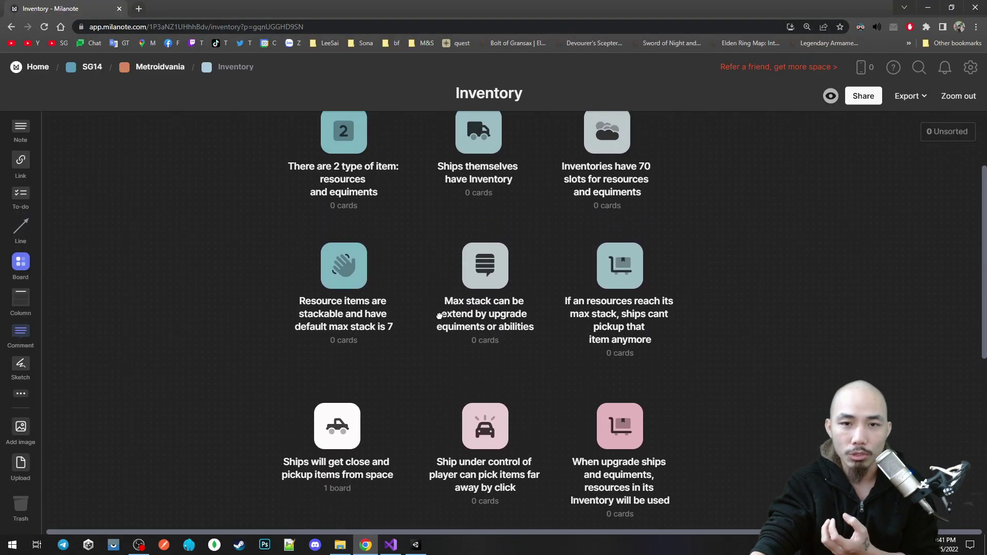
pyautogui.scroll(1, 416, 310)
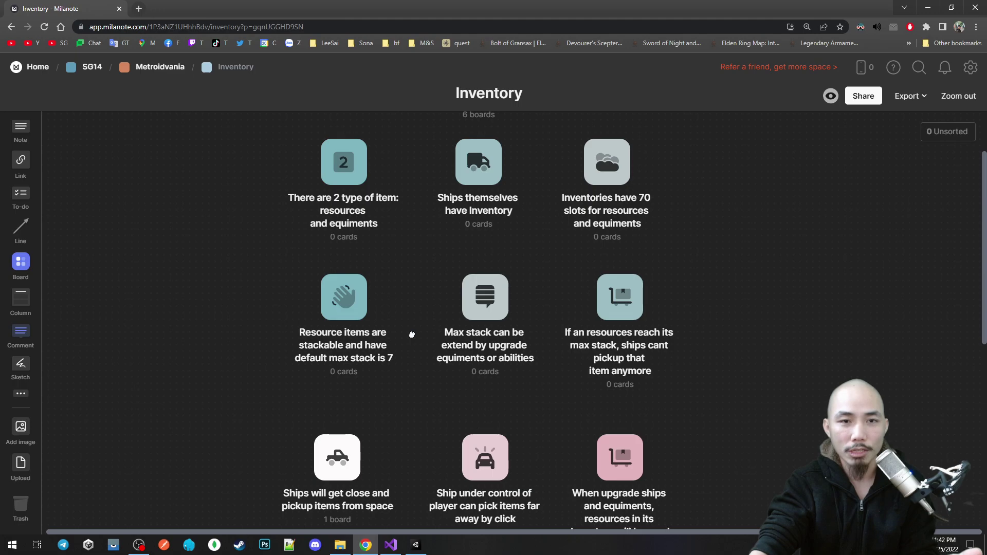
pyautogui.click(93, 72)
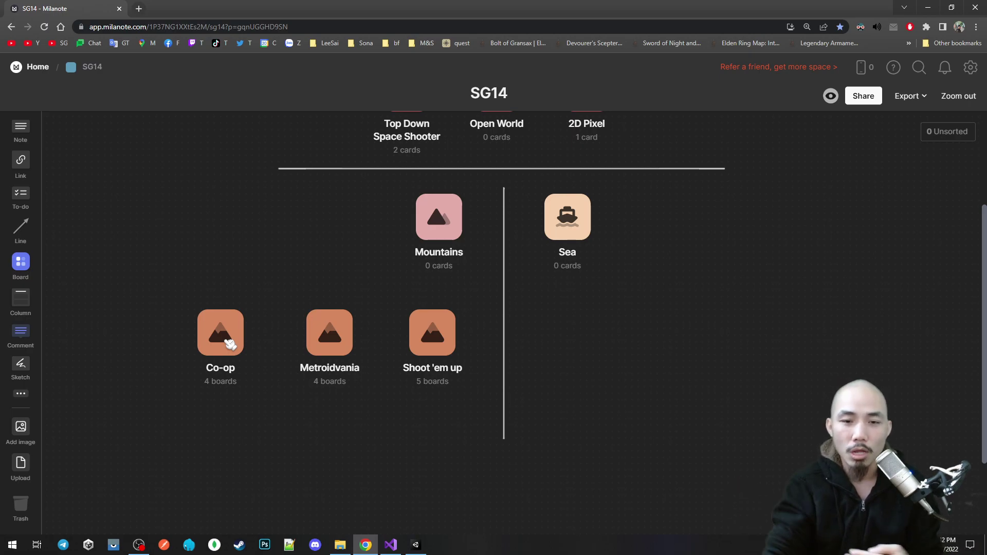
pyautogui.click(455, 333)
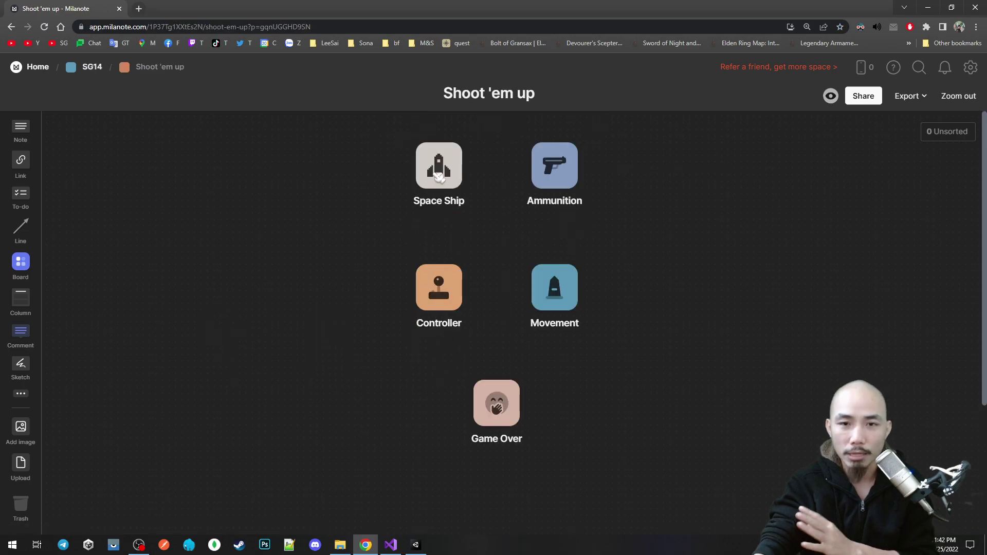
pyautogui.click(98, 68)
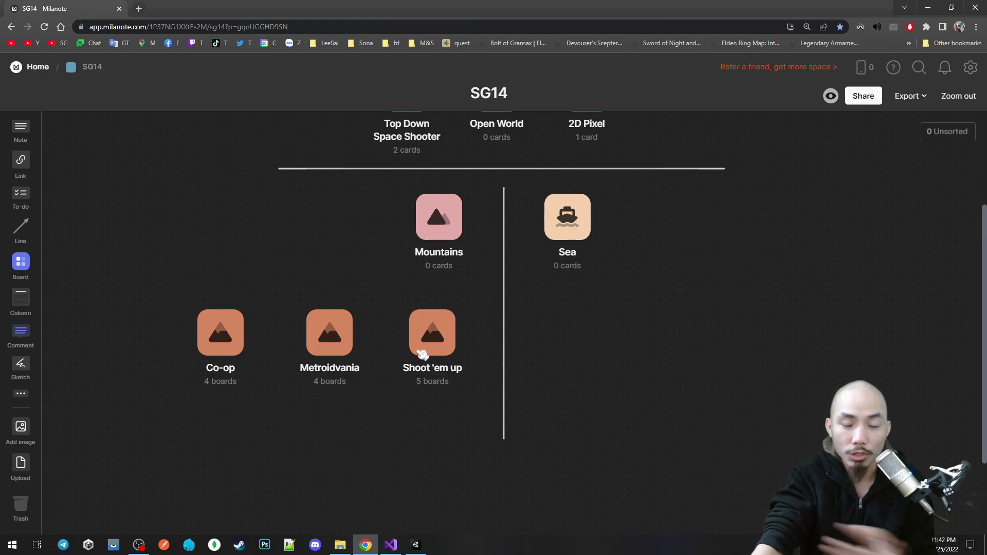
pyautogui.click(434, 345)
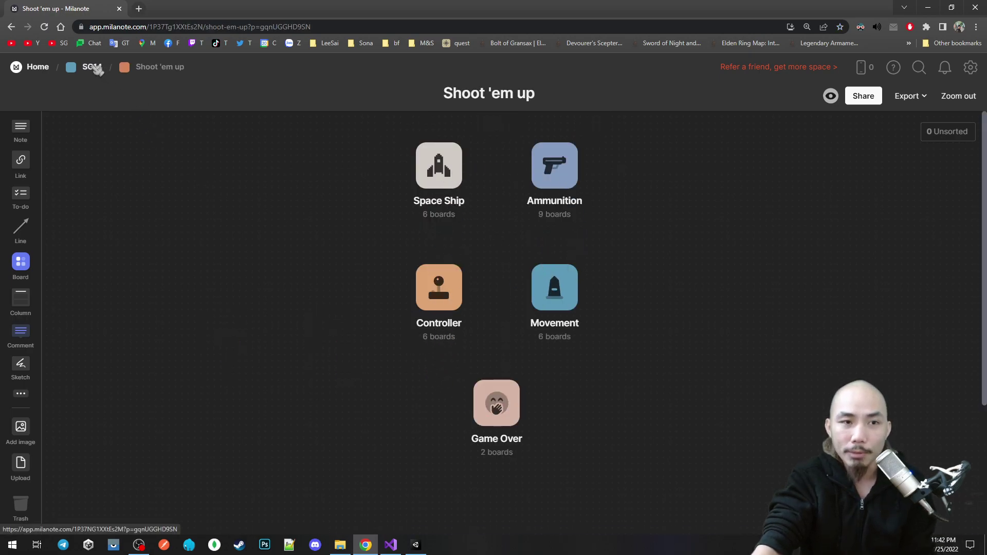
pyautogui.click(93, 68)
# Open Metroidvania > Inventory, scroll through its cards, and return to ItemDropSpawner.cs
pyautogui.click(326, 340)
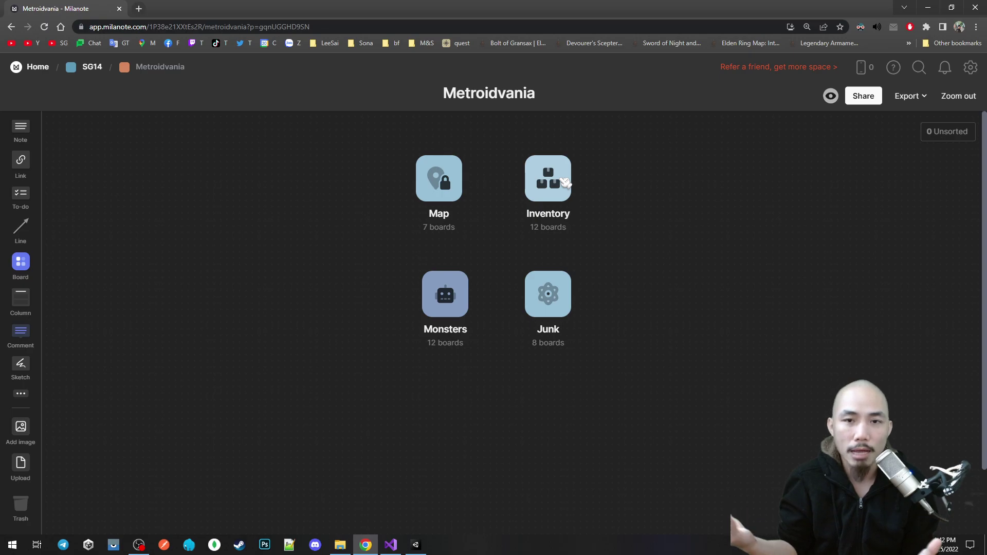
pyautogui.click(569, 185)
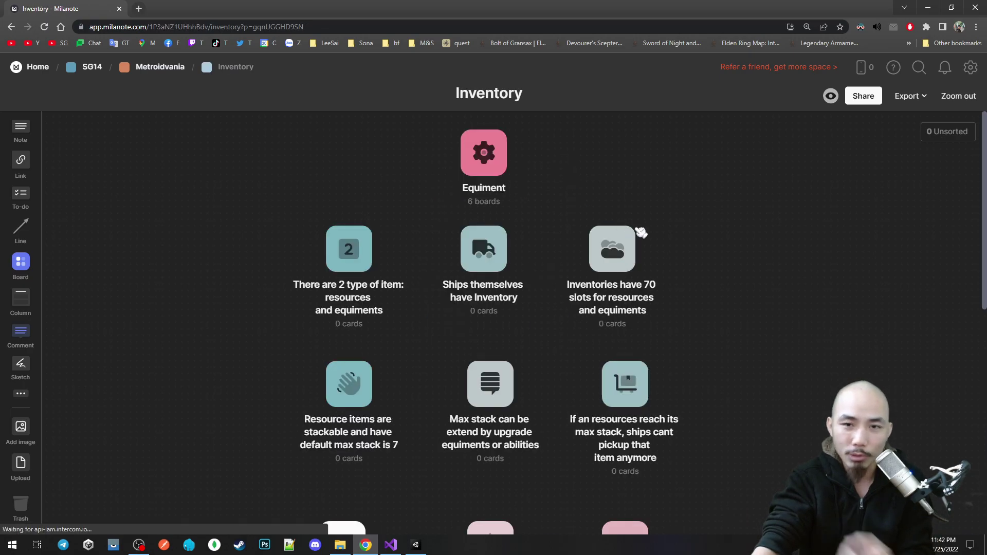
pyautogui.scroll(-4, 705, 298)
pyautogui.scroll(4, 705, 297)
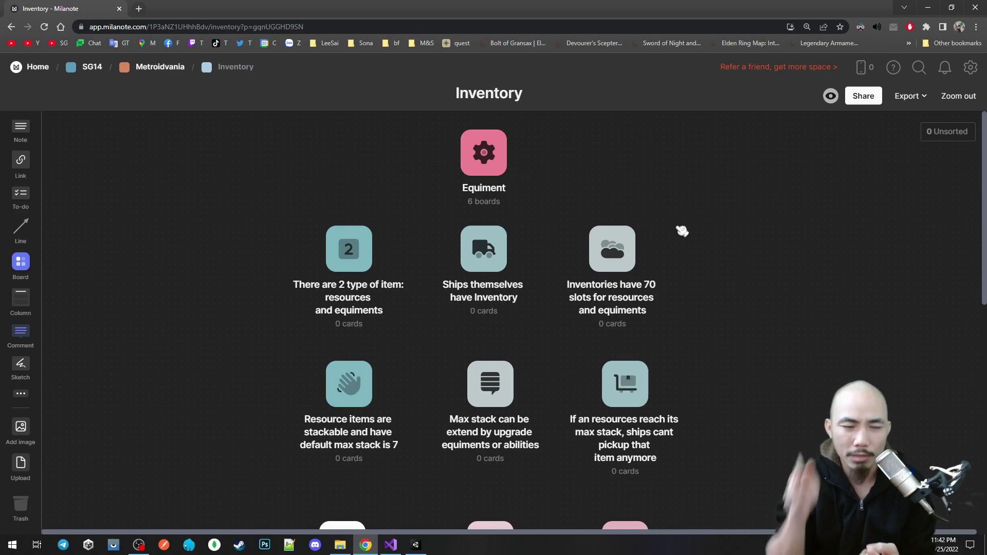
pyautogui.scroll(-1, 697, 239)
pyautogui.scroll(-3, 697, 239)
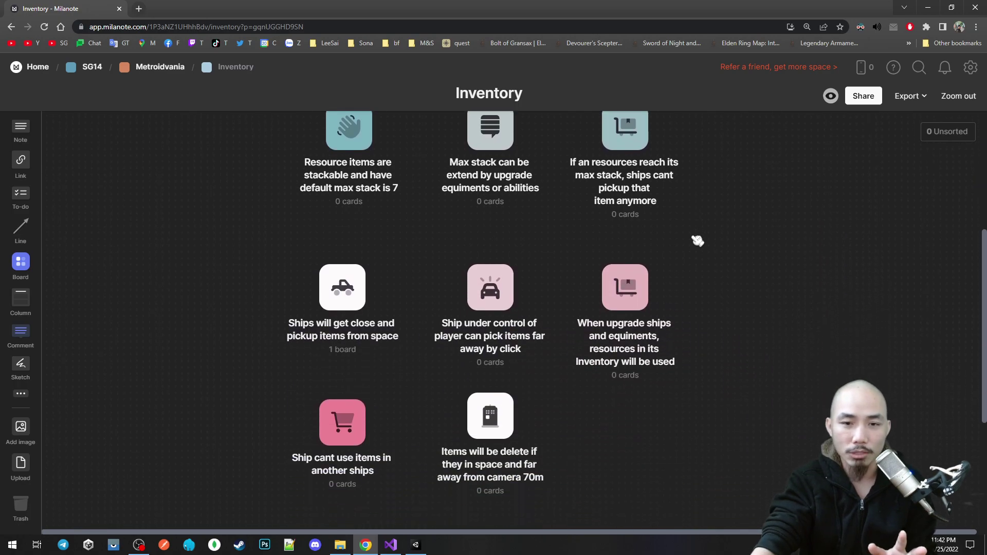
pyautogui.click(391, 544)
# Select lines 18–24 of the Drop method and highlight the SetActive call on line 23
pyautogui.moveTo(622, 353); pyautogui.dragTo(303, 250)
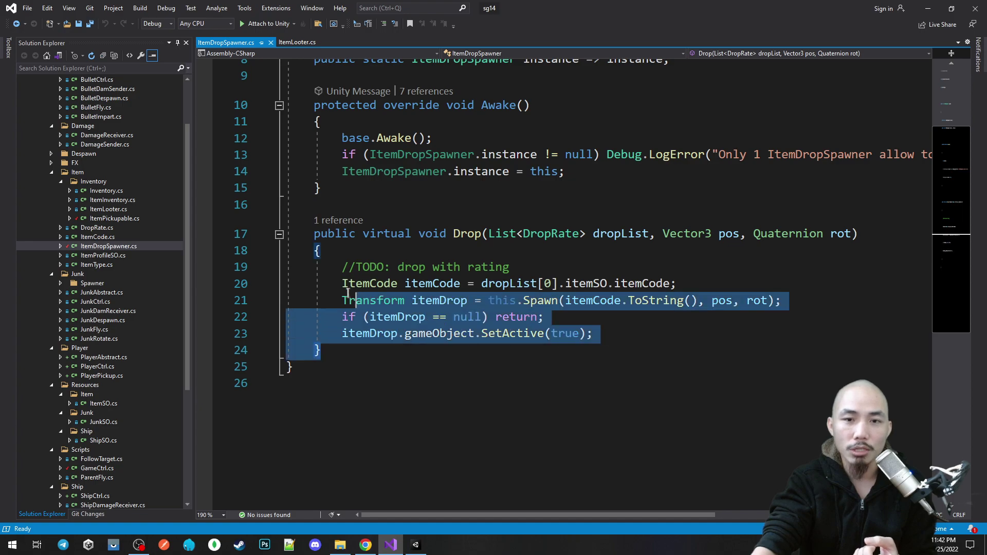
pyautogui.click(502, 331)
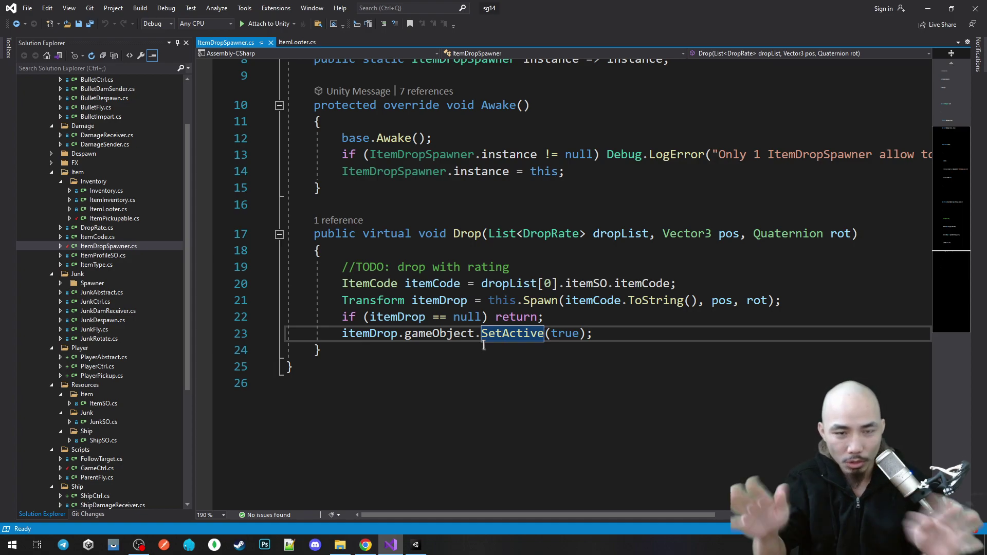
pyautogui.hotkey('alt', 'Tab')
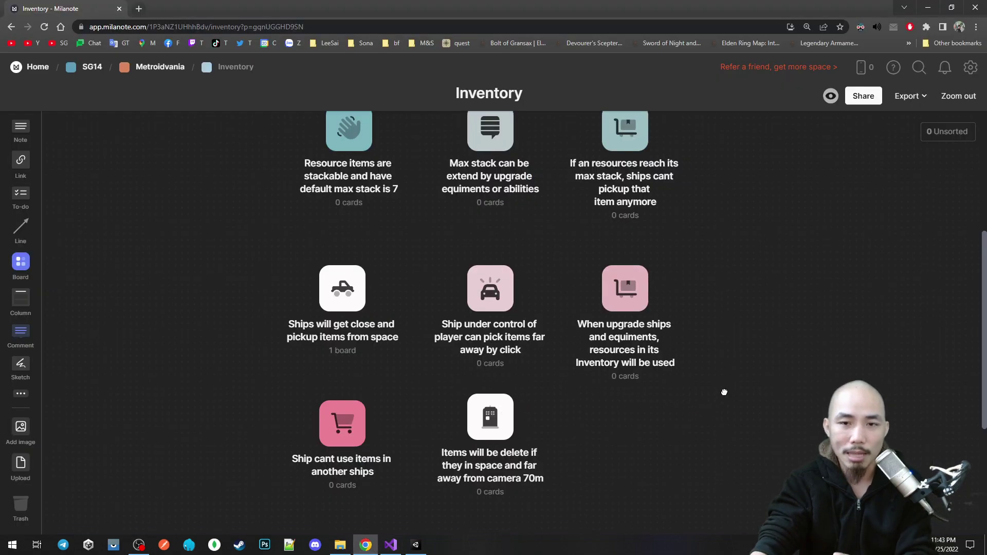
# Scroll to the card on picking far-away items by click, glance at the script, then bring up Unity
pyautogui.scroll(3, 719, 434)
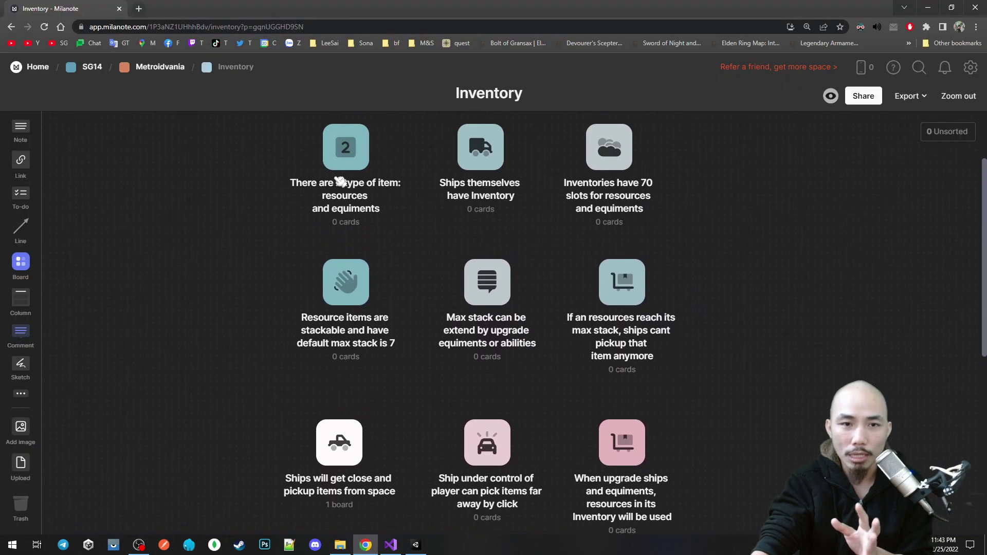
pyautogui.scroll(-2, 212, 378)
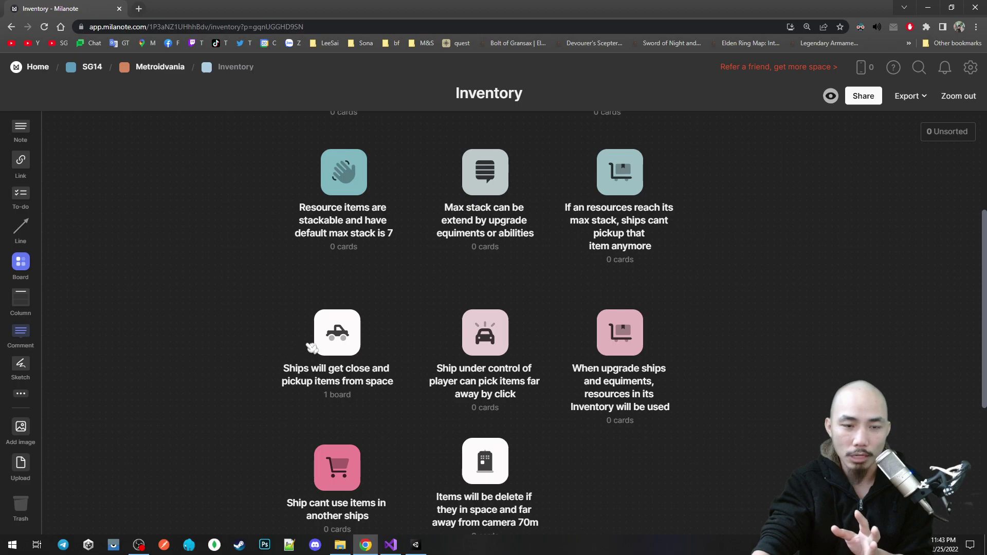
pyautogui.scroll(-1, 218, 396)
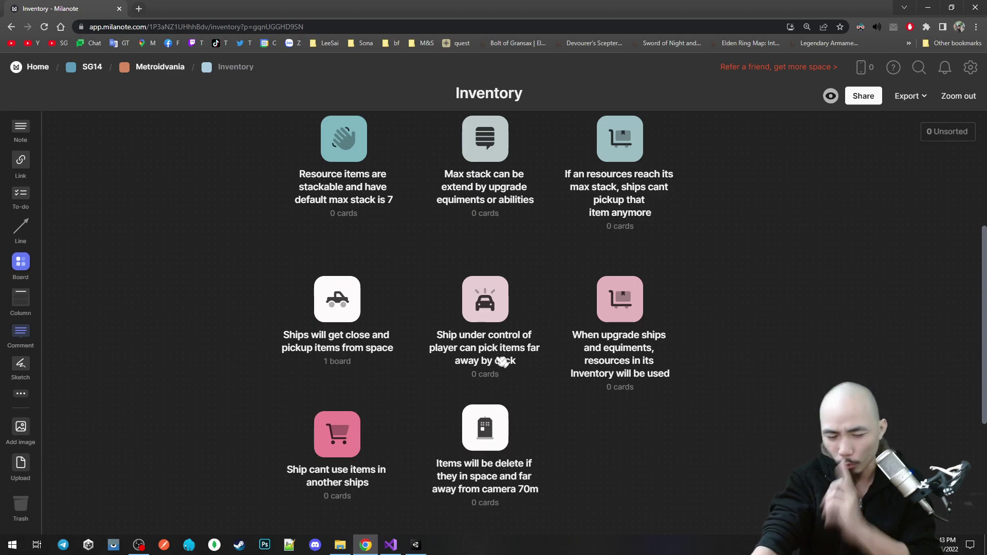
pyautogui.click(390, 545)
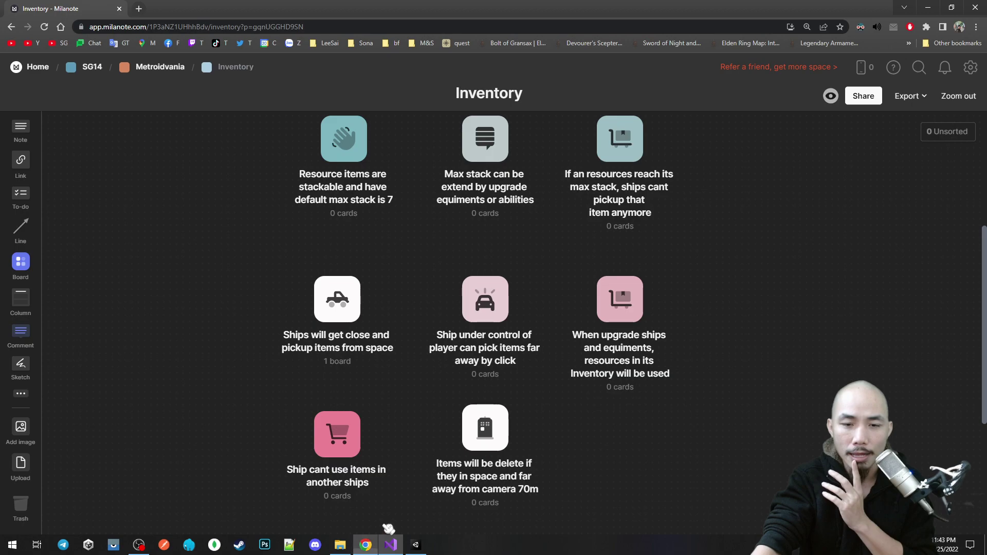
pyautogui.click(366, 545)
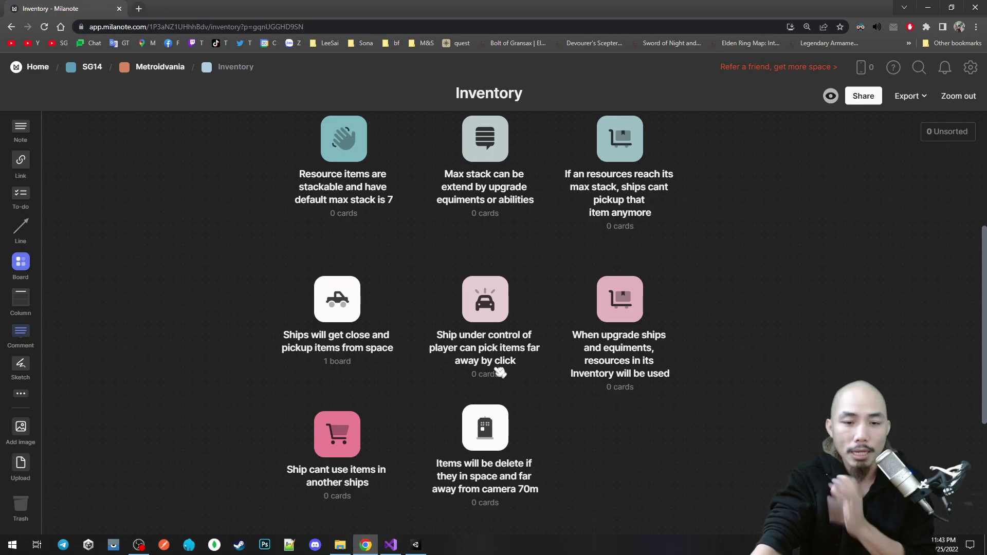
pyautogui.click(416, 545)
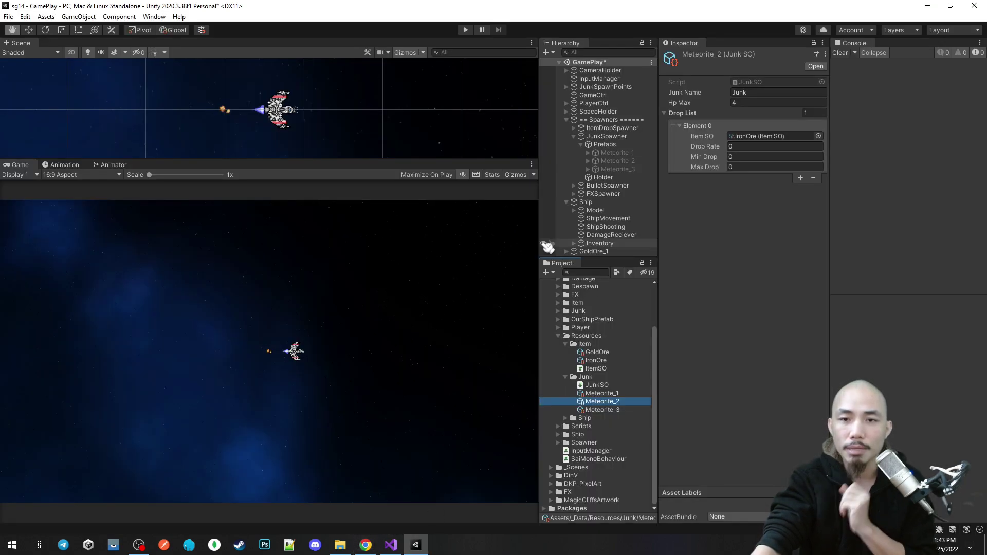
# Collapse JunkSpawner's Prefabs and expand ItemDropSpawner > Prefabs to show IronOre and GoldOre
pyautogui.click(557, 144)
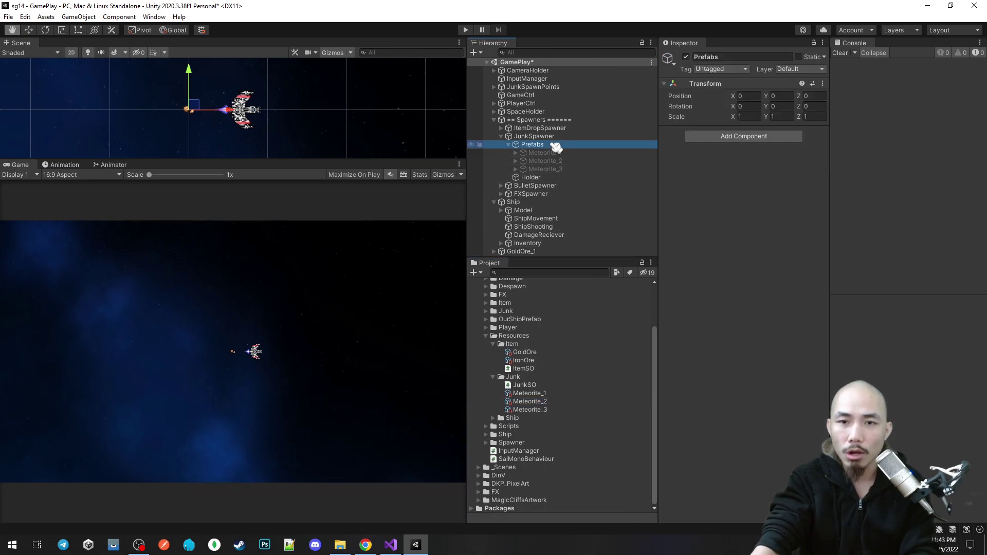
pyautogui.press('Left')
pyautogui.press('Left')
pyautogui.press('Left')
pyautogui.press('Up')
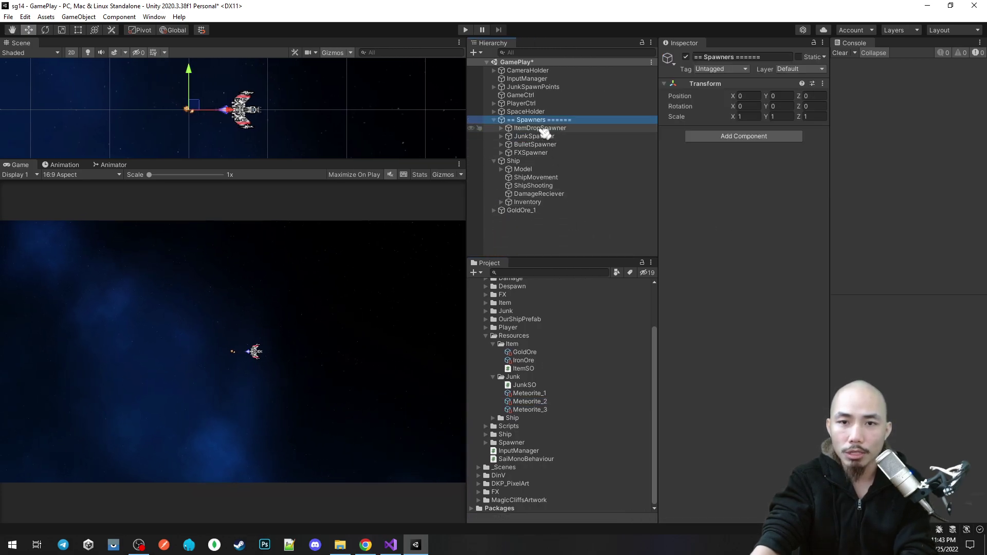
pyautogui.press('Down')
pyautogui.press('Right')
pyautogui.press('Down')
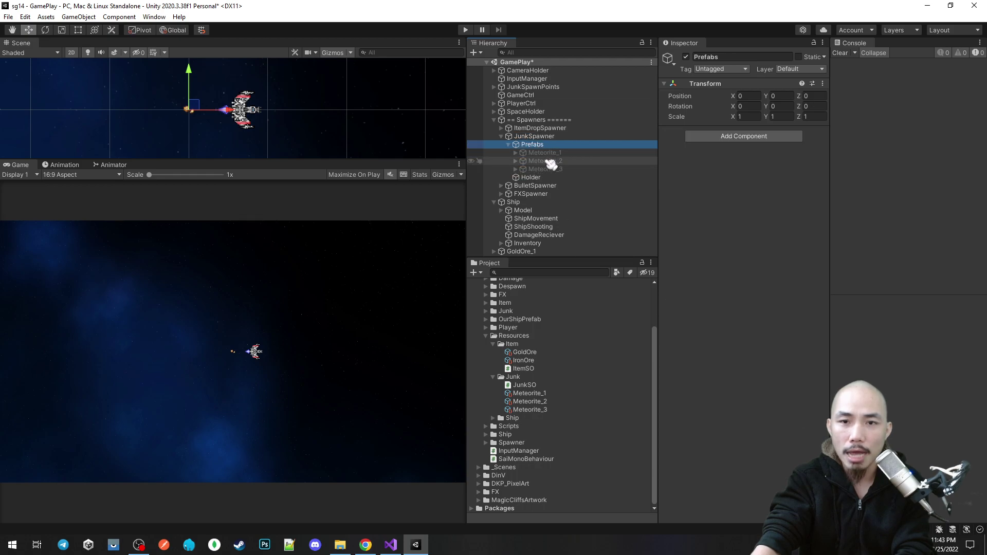
pyautogui.moveTo(546, 129); pyautogui.dragTo(548, 144)
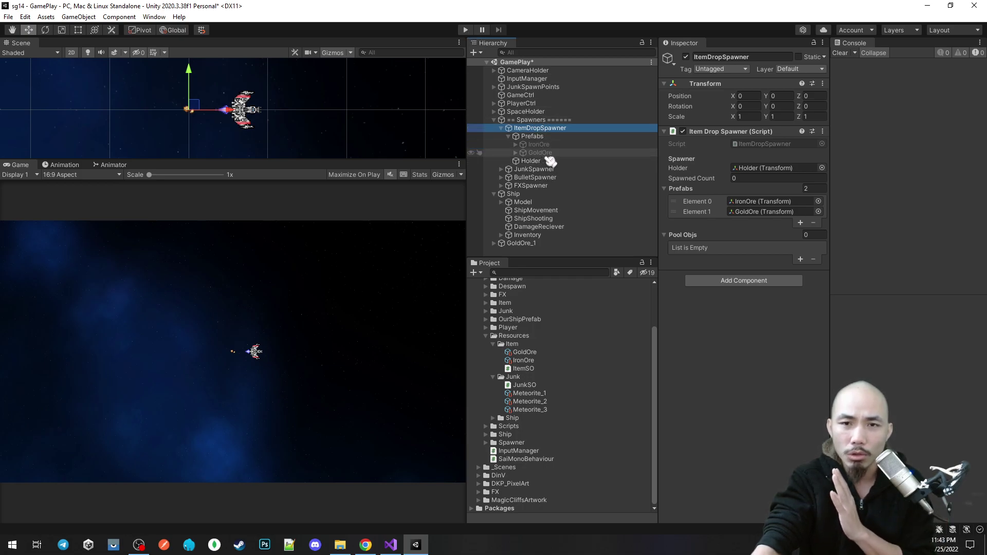
# Duplicate GoldOre and move the GoldOre_1 copy to the Hierarchy root
pyautogui.click(544, 153)
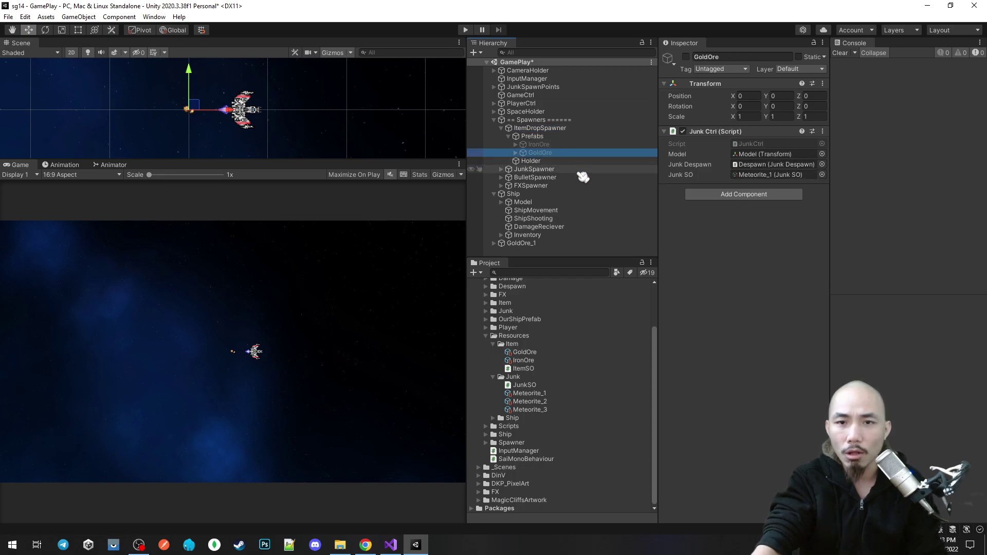
pyautogui.hotkey('ctrl', 'd')
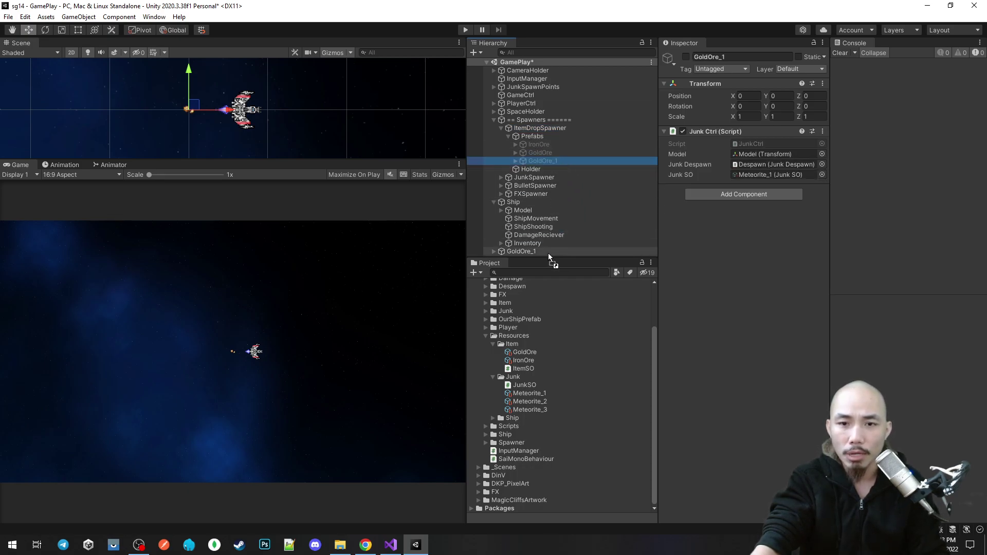
pyautogui.moveTo(549, 257); pyautogui.dragTo(555, 251)
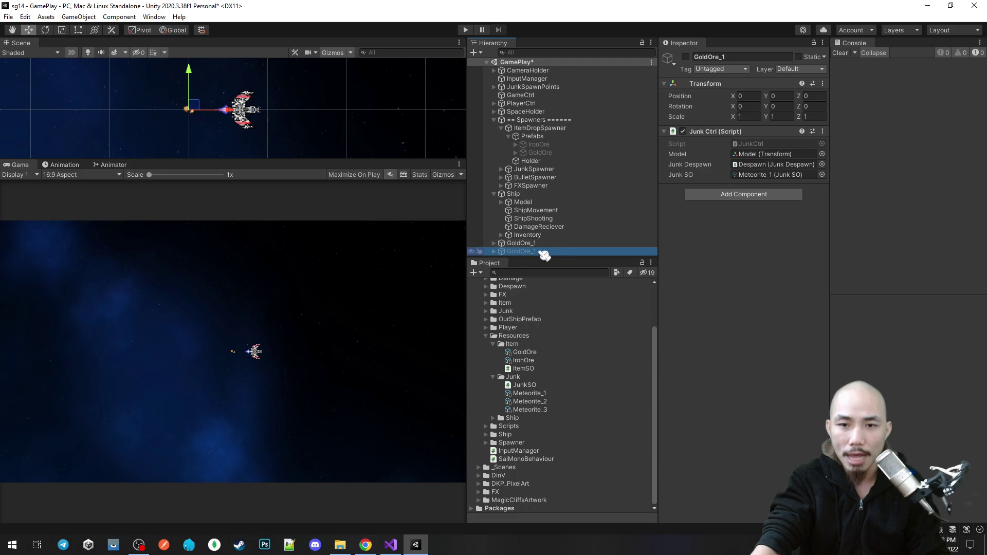
pyautogui.doubleClick(542, 252)
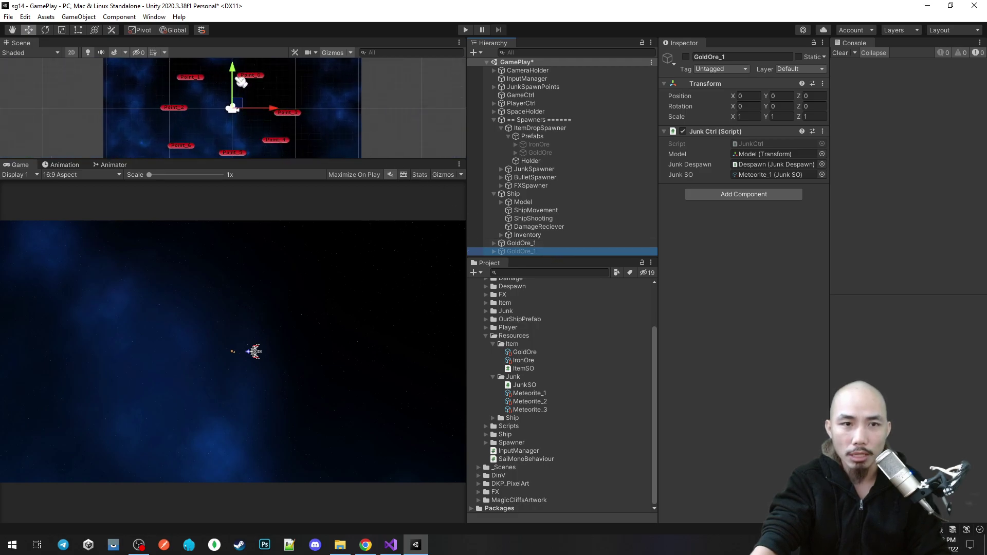
pyautogui.moveTo(240, 81); pyautogui.dragTo(240, 69)
pyautogui.hotkey('ctrl', 'z')
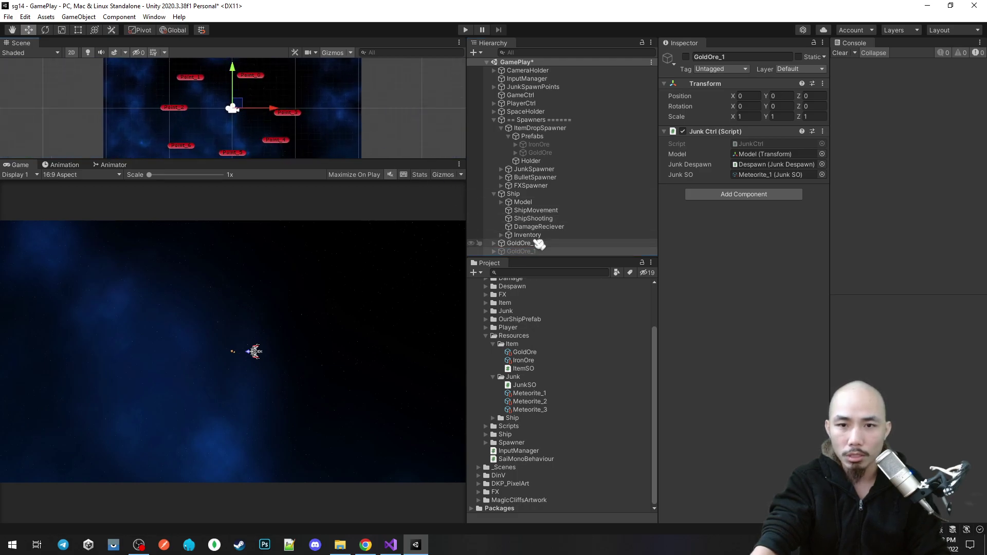
pyautogui.click(540, 252)
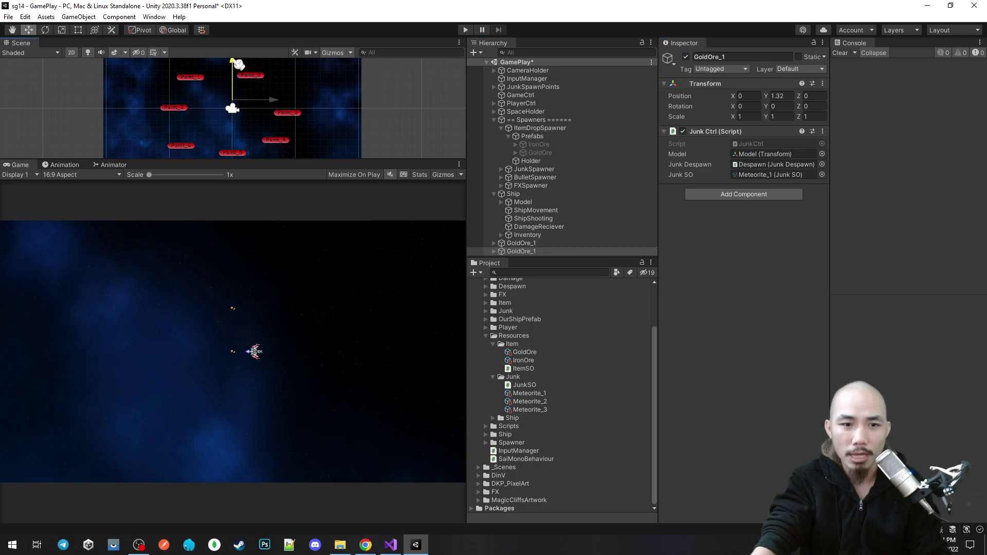
# Save the GamePlay scene and run a quick play-test
pyautogui.hotkey('ctrl', 's')
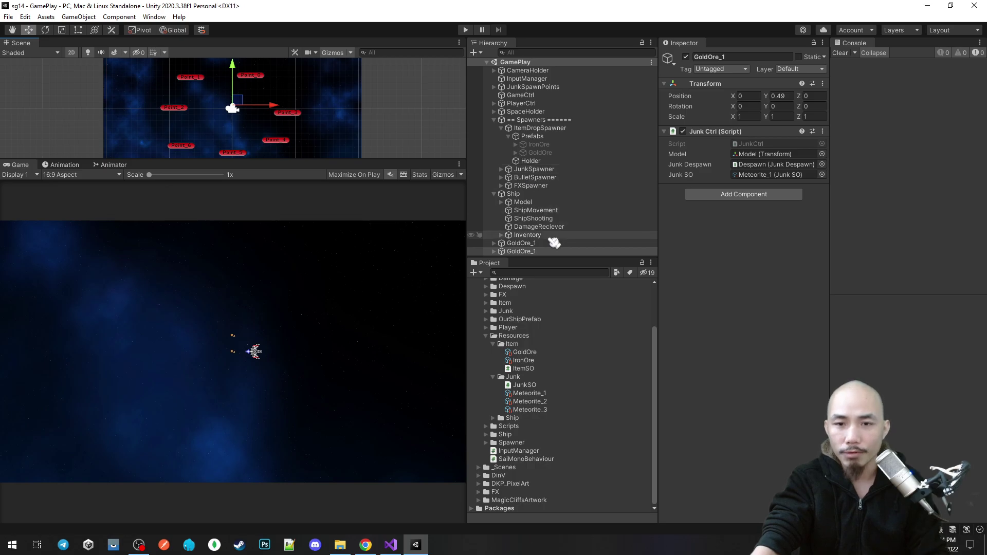
pyautogui.click(465, 30)
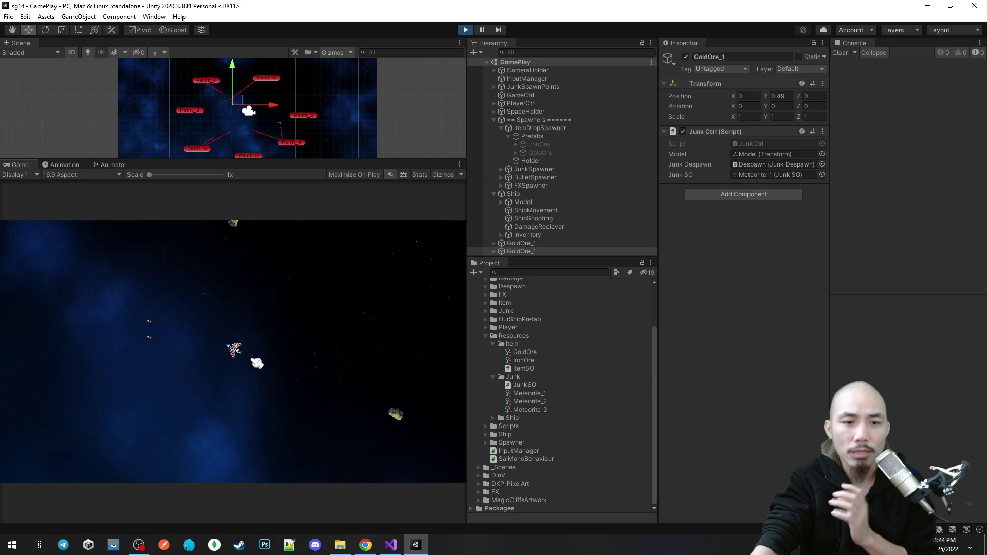
pyautogui.click(465, 30)
# Select GoldOre_1's ItemPickupable child and open the Item Pickupable component's options
pyautogui.click(547, 251)
pyautogui.press('Right')
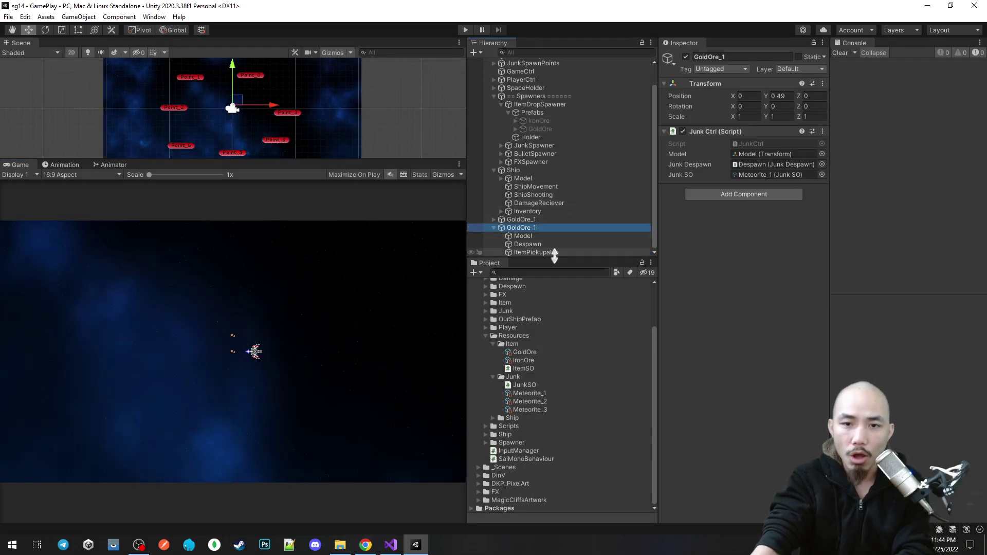
pyautogui.click(555, 252)
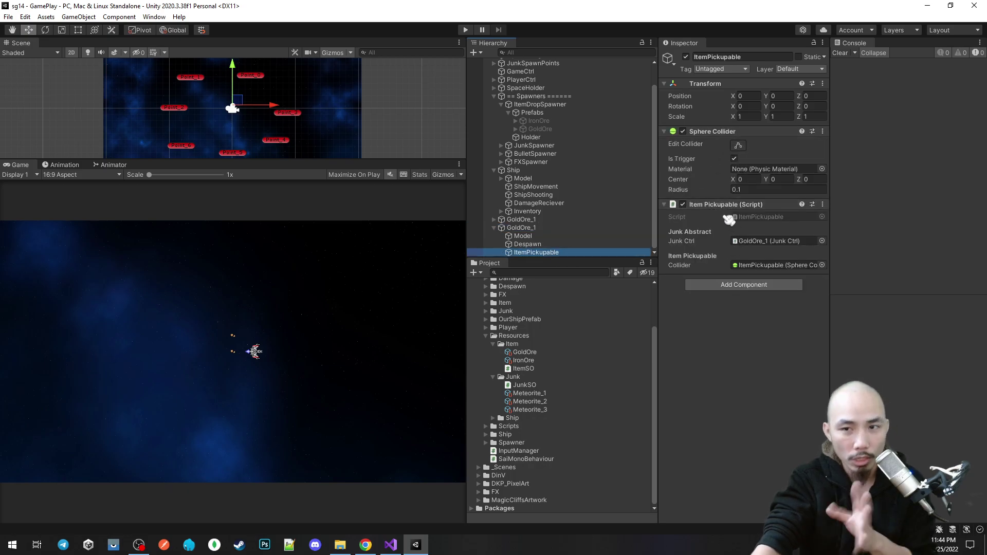
pyautogui.click(825, 205)
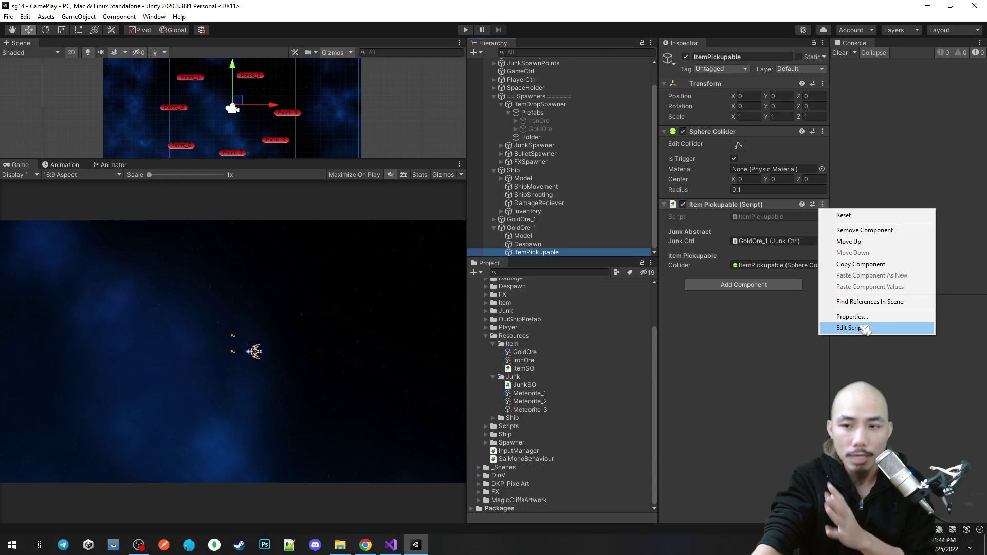
# Open ItemPickupable.cs in Visual Studio and cut out the OnMouseDown method
pyautogui.click(848, 326)
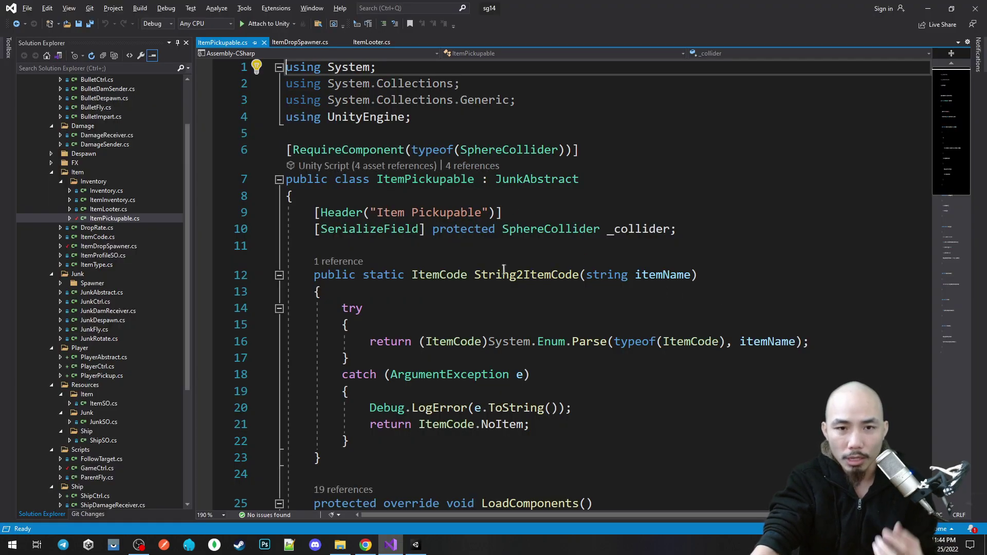
pyautogui.scroll(-2, 429, 193)
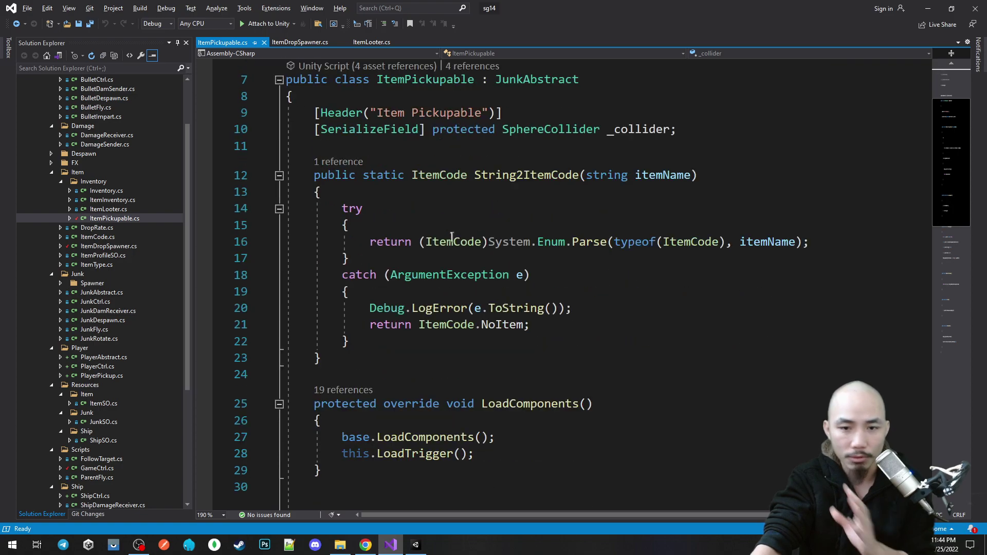
pyautogui.scroll(-2, 453, 235)
pyautogui.scroll(-2, 454, 232)
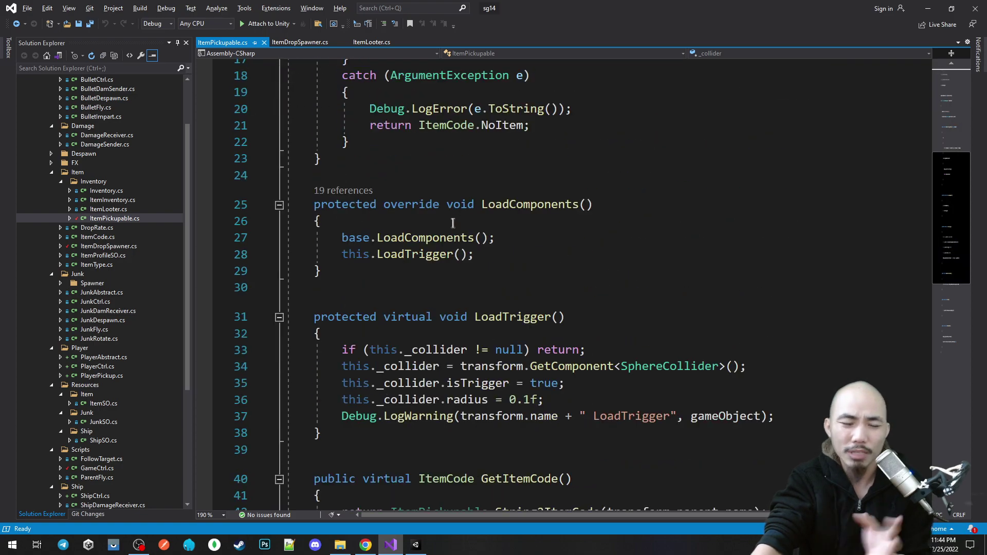
pyautogui.scroll(-5, 460, 249)
pyautogui.scroll(-2, 465, 265)
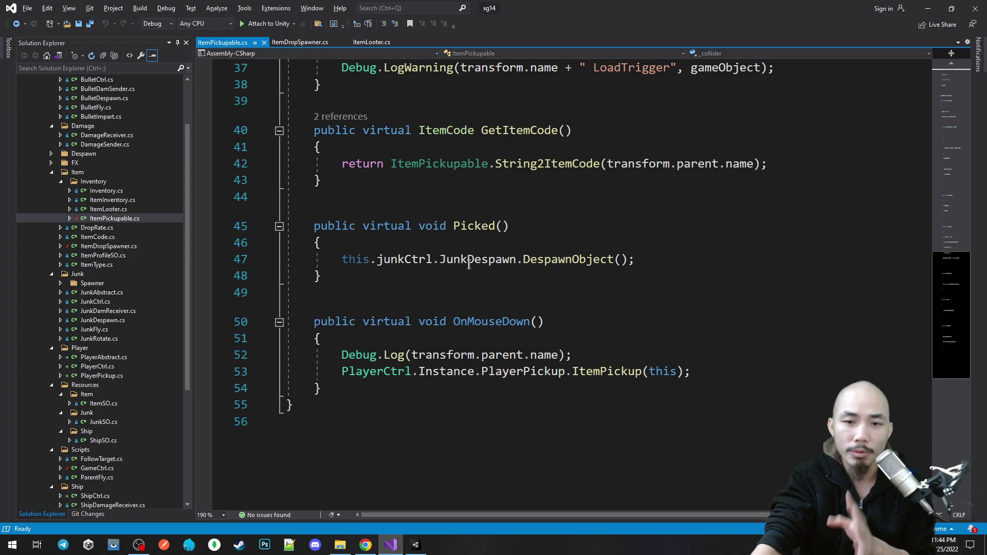
pyautogui.scroll(-3, 470, 319)
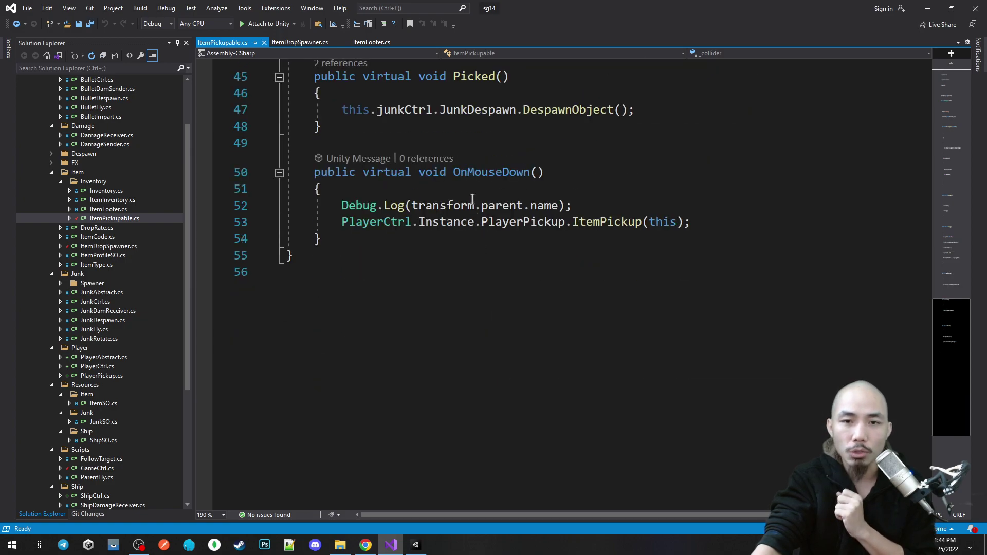
pyautogui.click(469, 171)
pyautogui.hotkey('ctrl', 'r')
pyautogui.hotkey('ctrl', 'r')
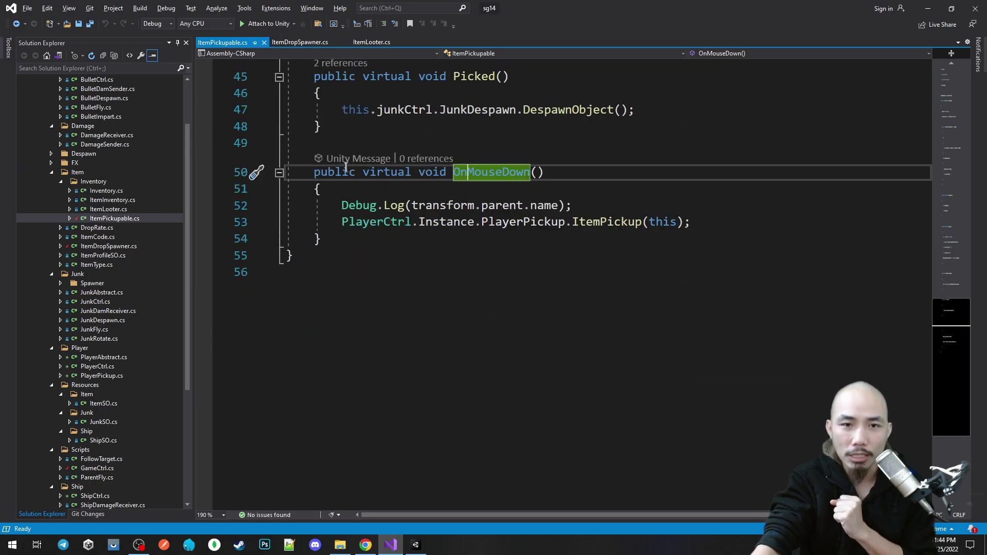
pyautogui.press('Escape')
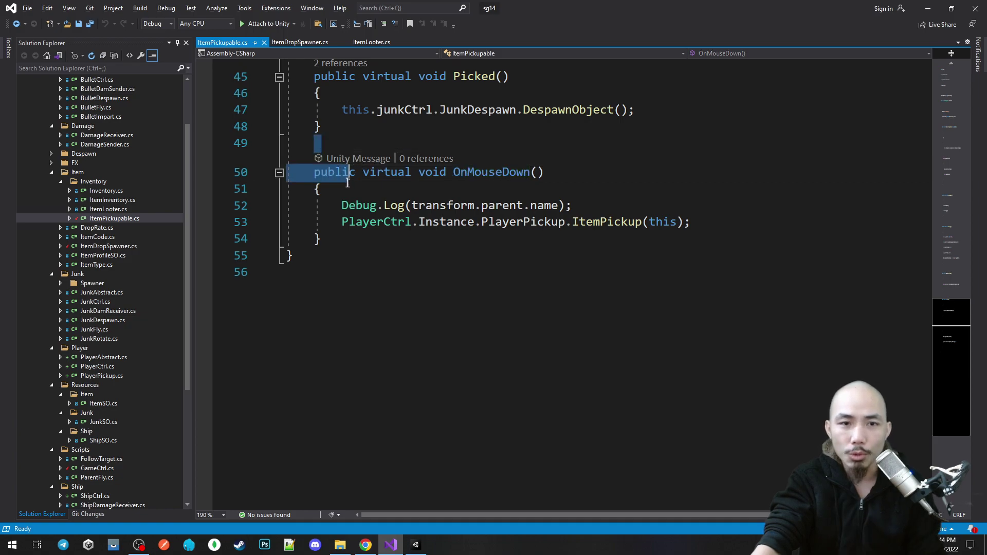
pyautogui.click(496, 189)
pyautogui.moveTo(318, 144); pyautogui.dragTo(379, 238)
pyautogui.hotkey('ctrl', 'c')
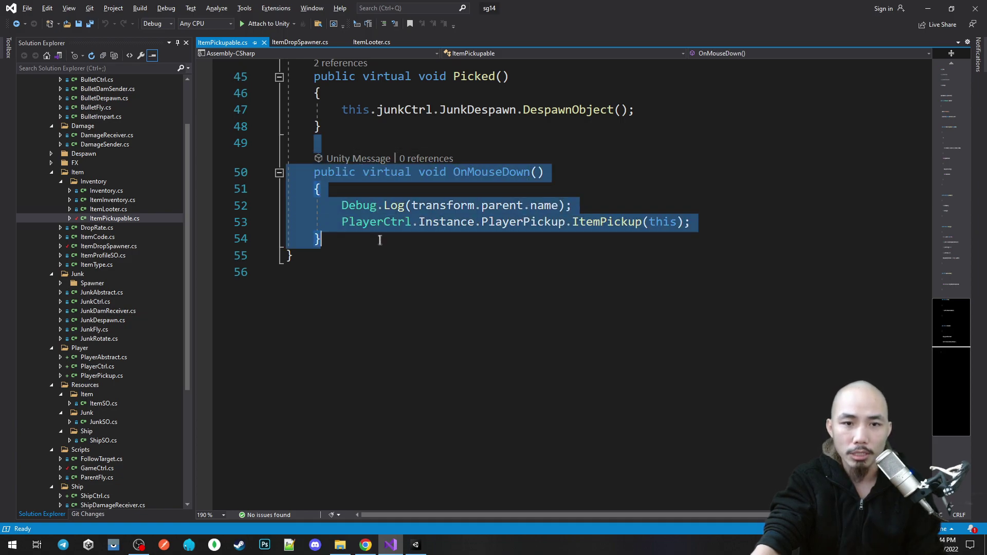
pyautogui.press('Delete')
# Paste OnMouseDown beneath String2ItemCode, remove the extra blank line, and save
pyautogui.scroll(6, 473, 236)
pyautogui.scroll(3, 473, 236)
pyautogui.scroll(5, 473, 236)
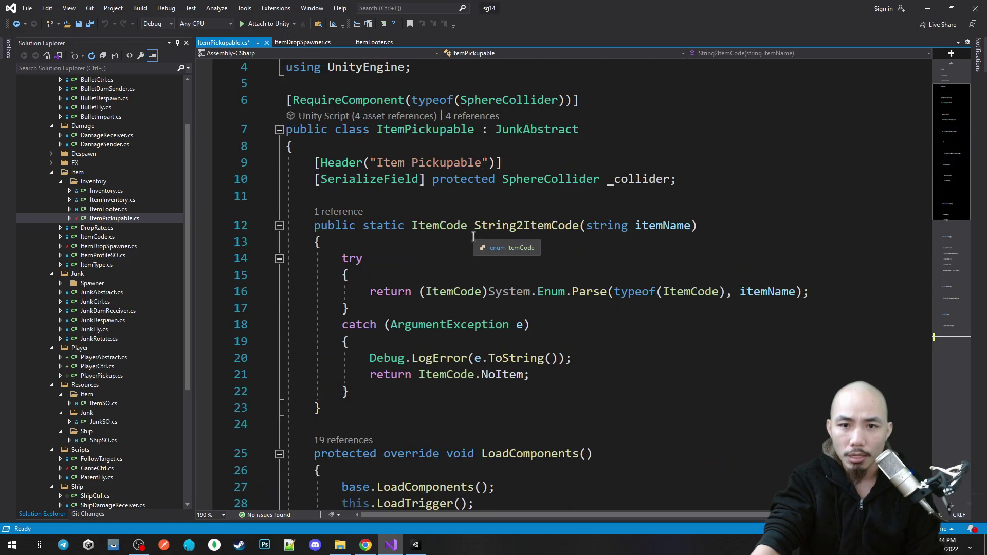
pyautogui.scroll(1, 452, 201)
pyautogui.scroll(-1, 497, 257)
pyautogui.click(704, 181)
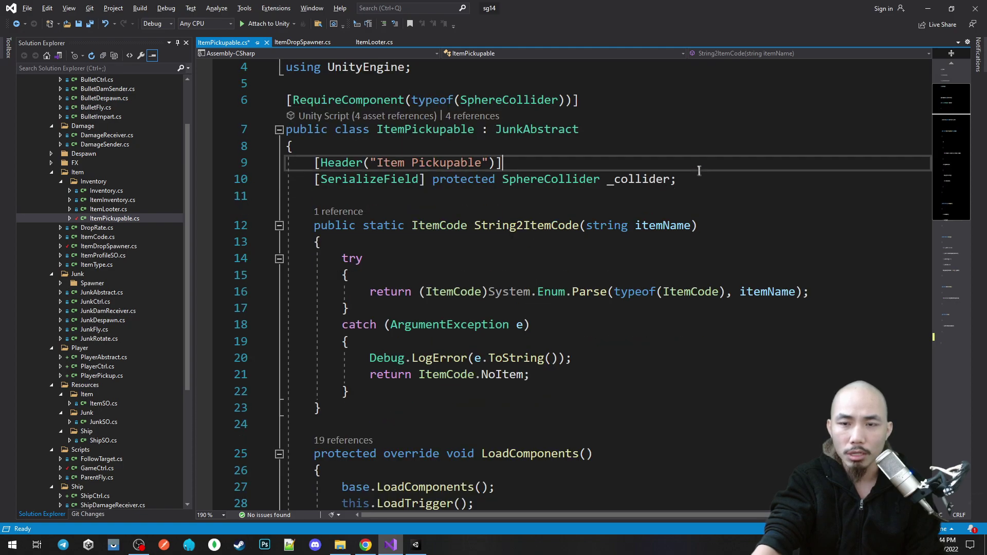
pyautogui.click(410, 411)
pyautogui.press('Return')
pyautogui.hotkey('ctrl', 'v')
pyautogui.hotkey('ctrl', 's')
pyautogui.click(403, 405)
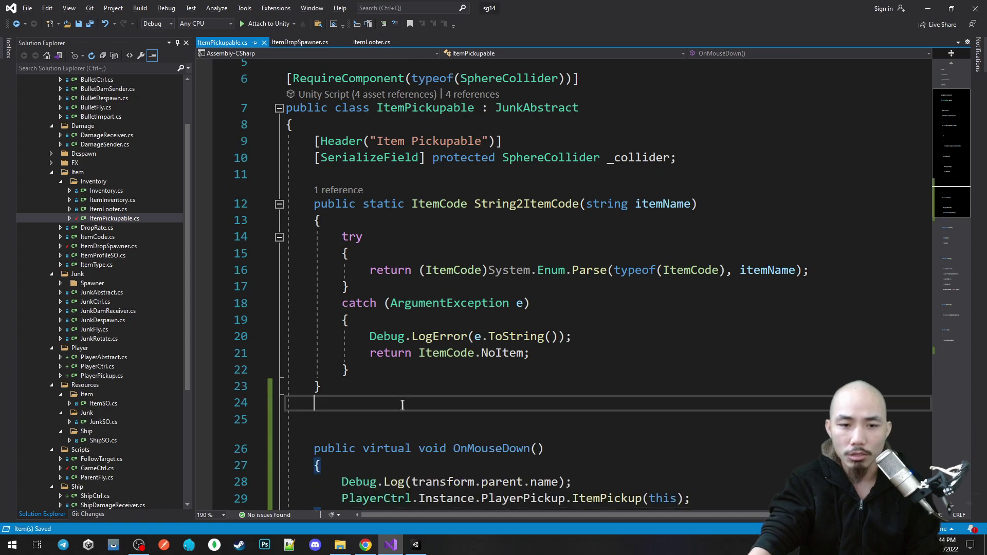
pyautogui.press('Delete')
# Comment out the PlayerPickup ItemPickup call in OnMouseDown with //
pyautogui.scroll(-1, 425, 407)
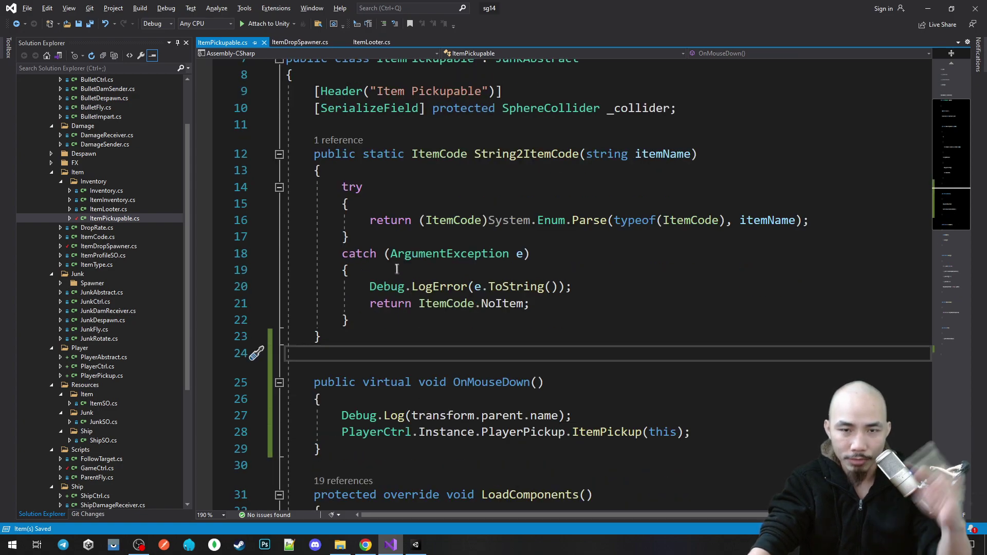
pyautogui.scroll(-1, 512, 322)
pyautogui.scroll(-1, 512, 322)
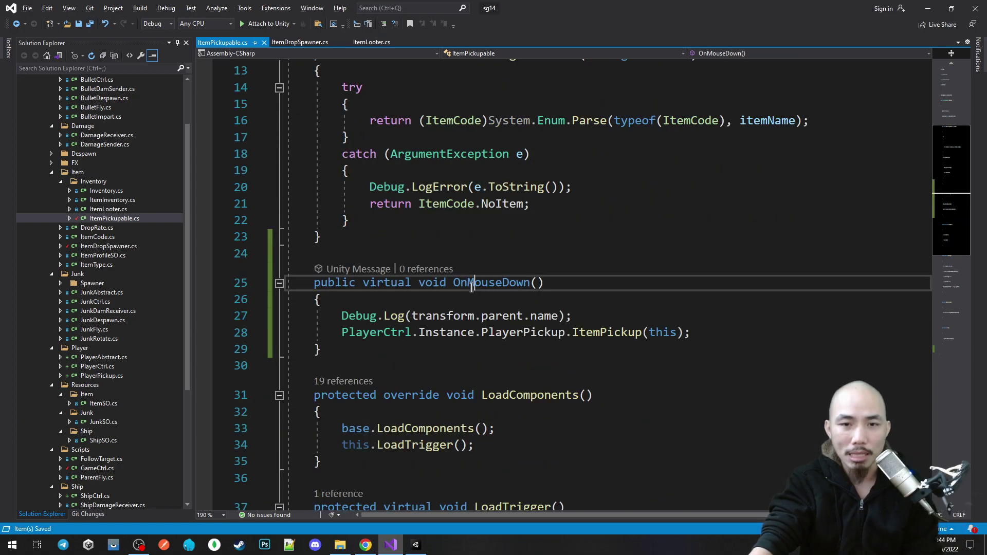
pyautogui.click(473, 282)
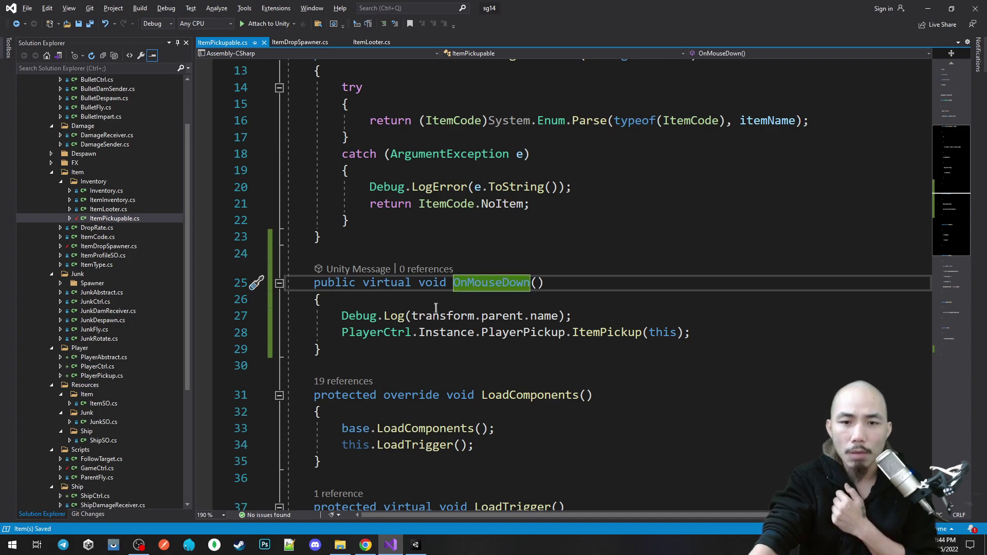
pyautogui.click(354, 332)
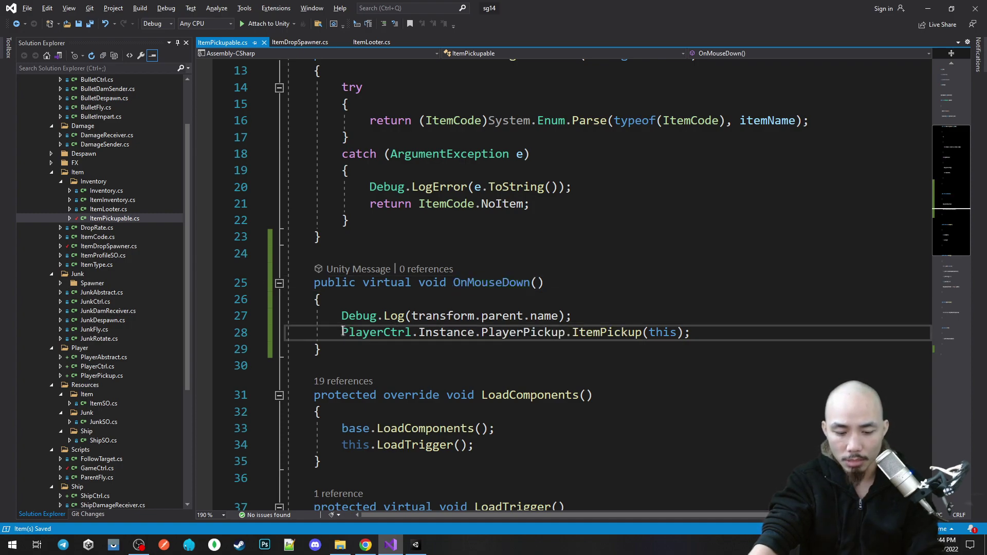
pyautogui.write('//')
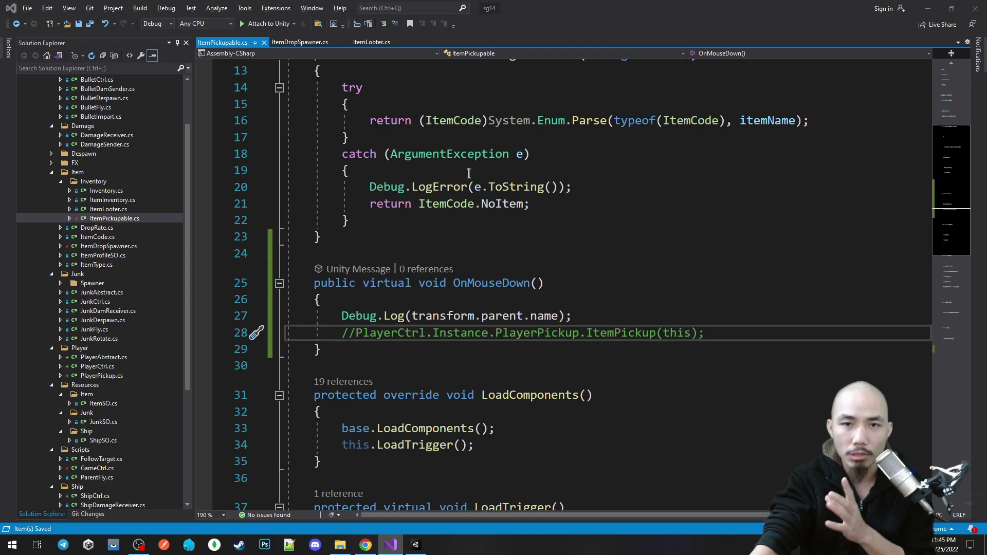
pyautogui.hotkey('alt', 'Tab')
# Play-test, clicking the gold ore and widening the console to read the GoldOre_1 log
pyautogui.click(465, 30)
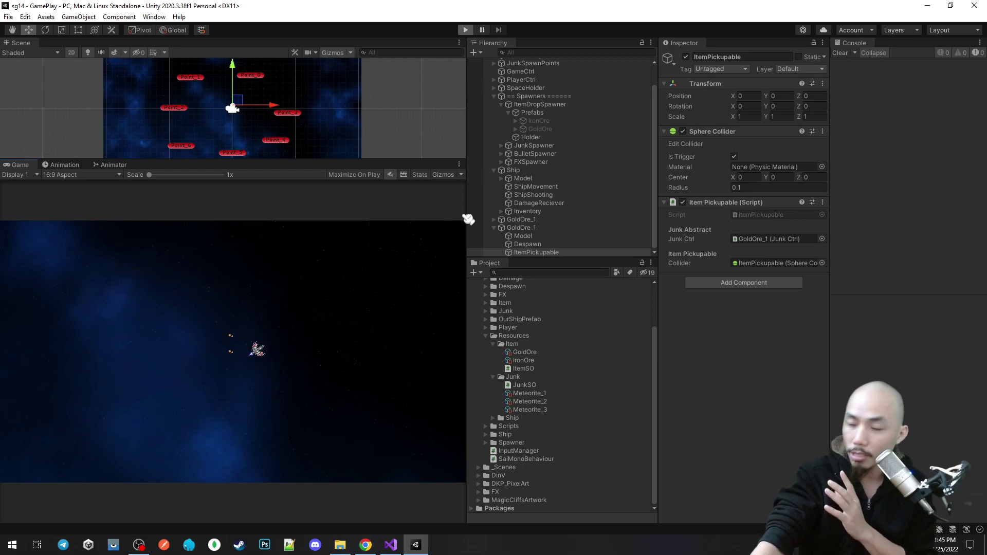
pyautogui.moveTo(467, 219); pyautogui.dragTo(506, 216)
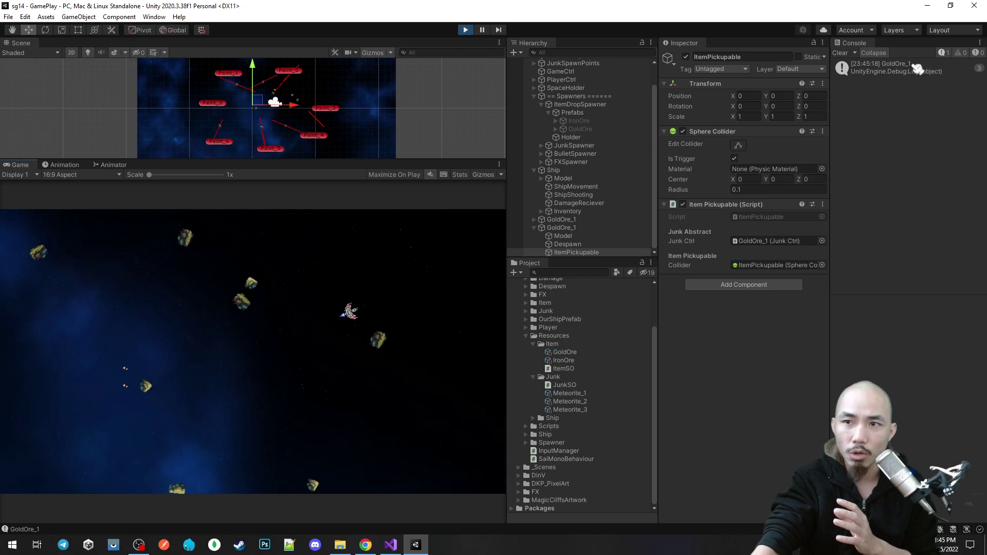
pyautogui.moveTo(830, 128); pyautogui.dragTo(725, 128)
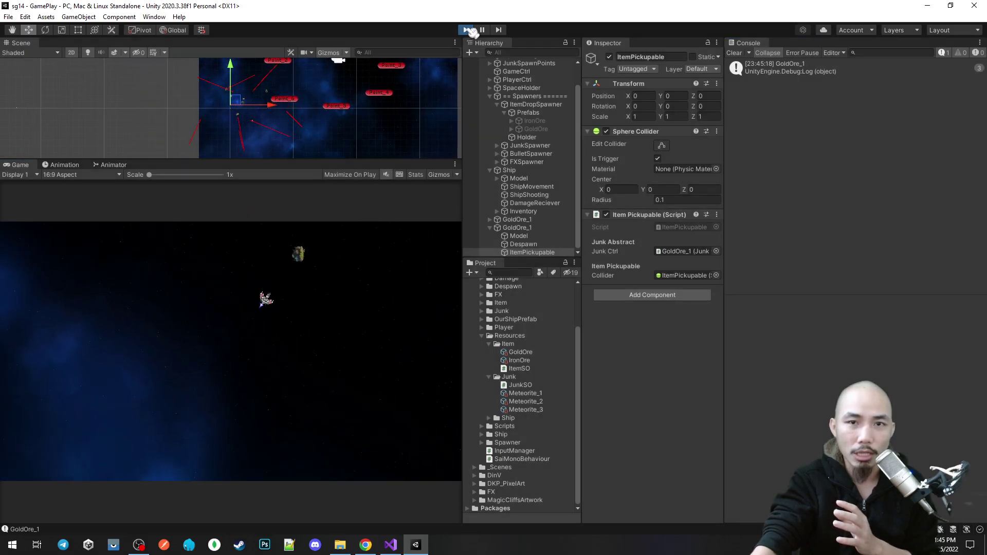
pyautogui.click(391, 545)
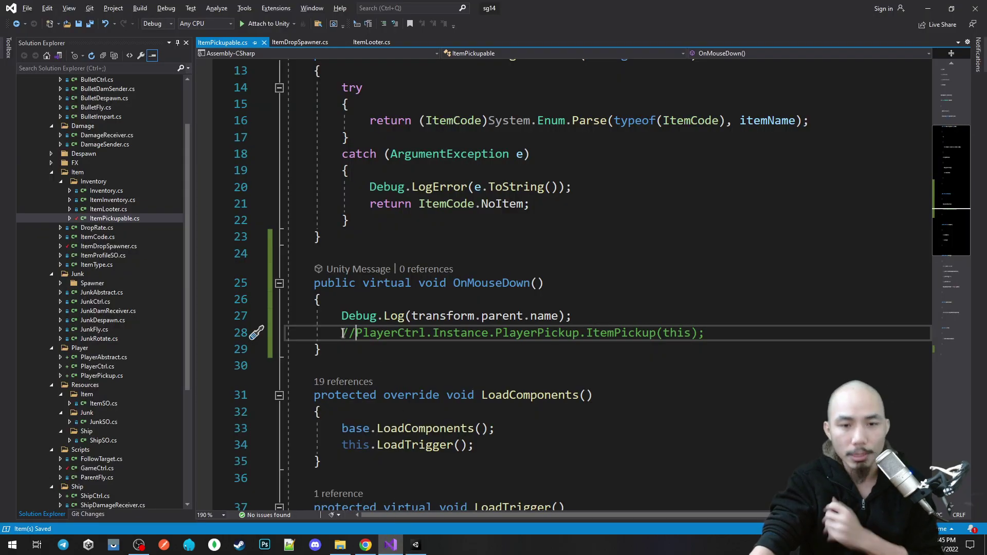
# Comment out Debug.Log on line 27, uncomment PlayerCtrl.Instance.PlayerPickup.ItemPickup(this), and save
pyautogui.click(343, 319)
pyautogui.write('//')
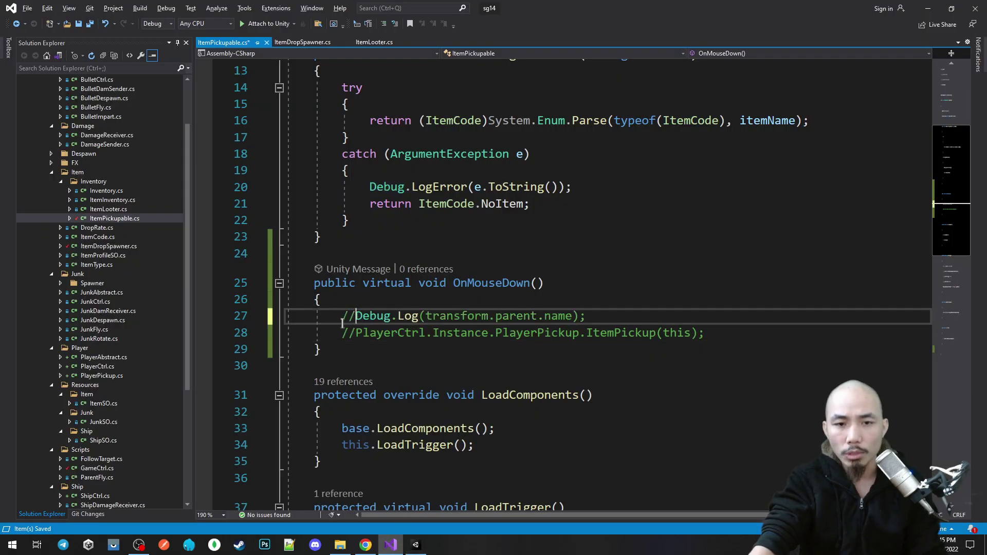
pyautogui.click(344, 331)
pyautogui.press('Delete')
pyautogui.press('Delete')
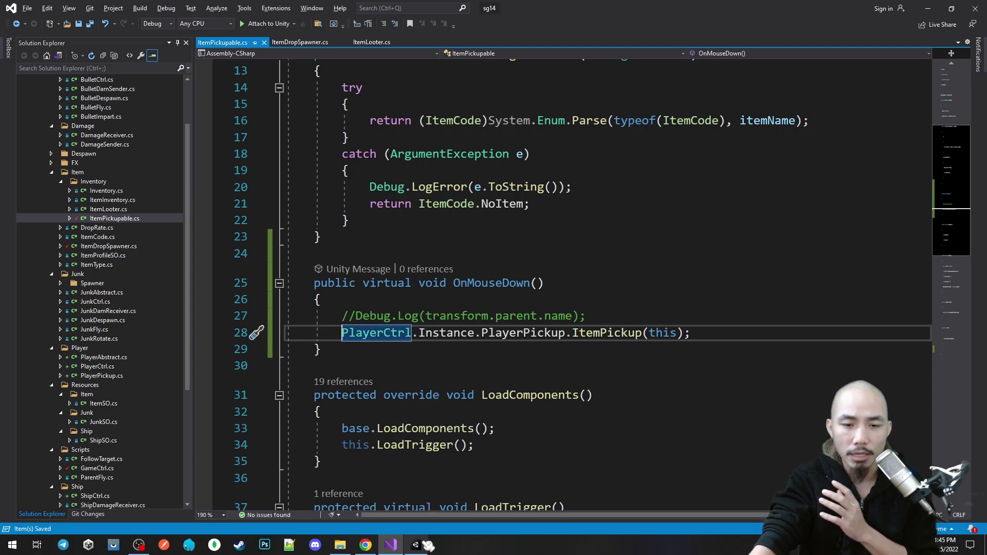
pyautogui.hotkey('alt', 'Tab')
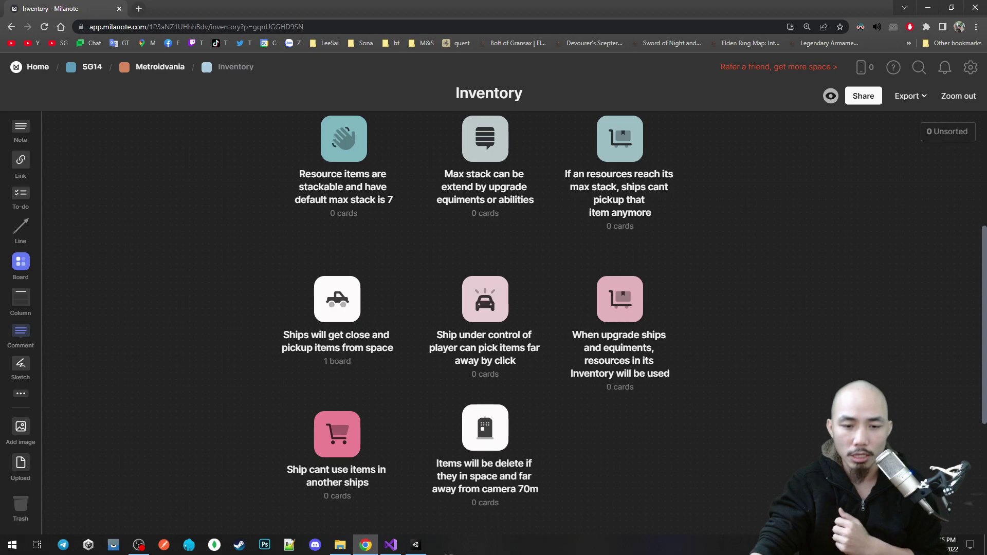
pyautogui.click(416, 545)
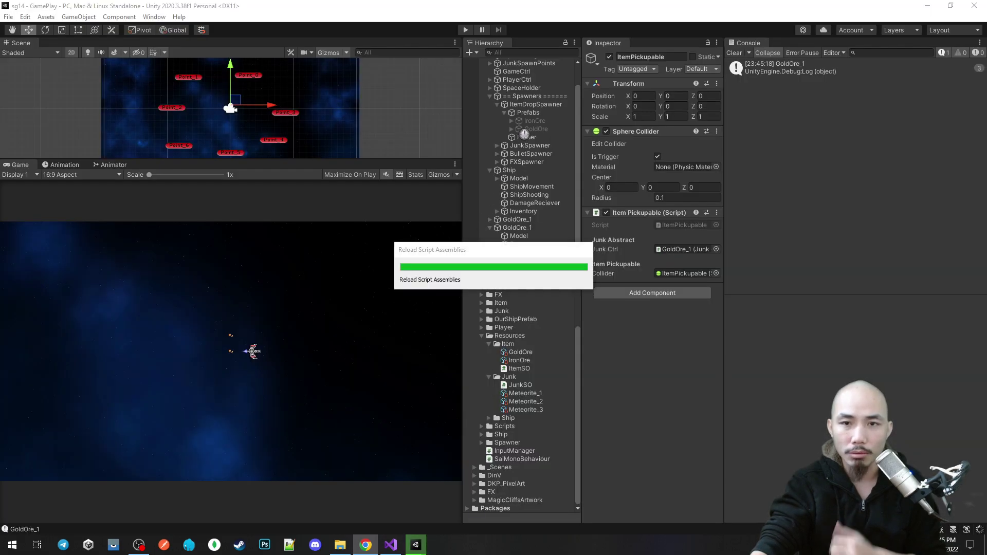
# Look up which ship PlayerCtrl assigns as its current ship
pyautogui.click(525, 104)
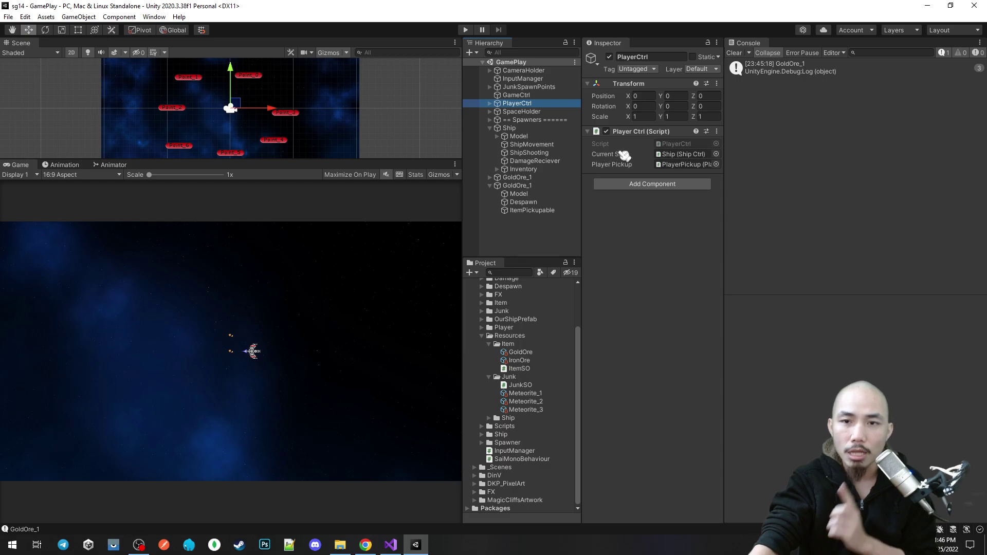
pyautogui.click(685, 154)
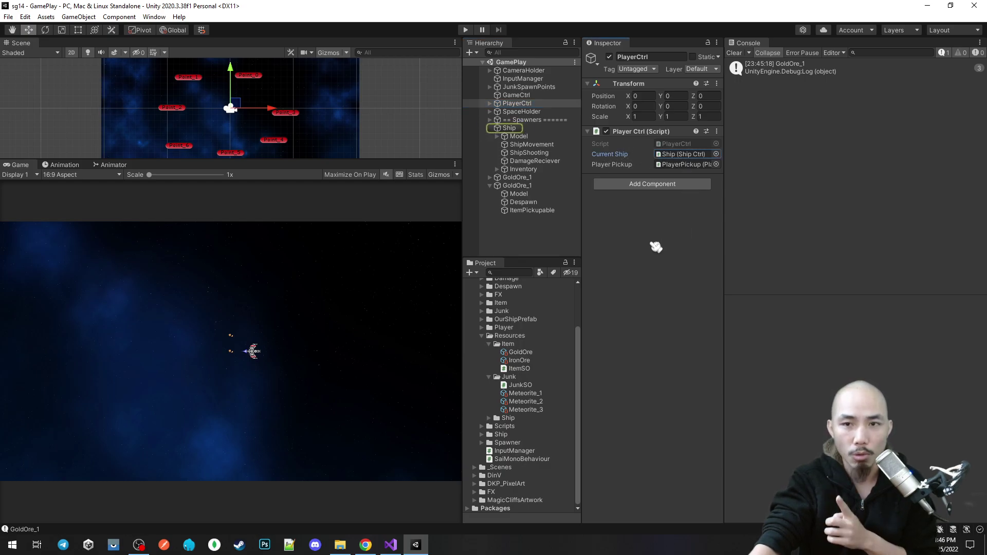
pyautogui.click(490, 185)
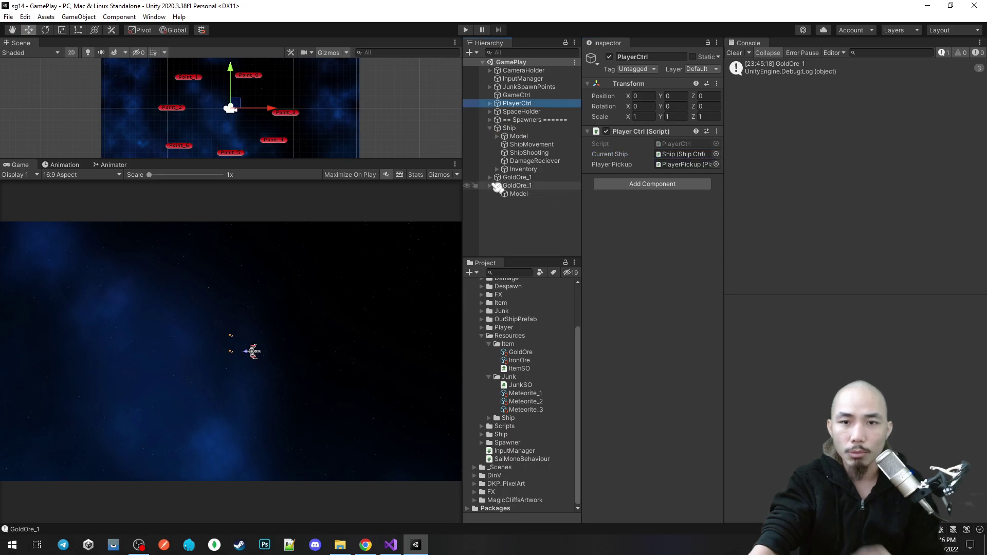
# Duplicate Ship into Ship_1 and move it up and right of the original
pyautogui.click(519, 129)
pyautogui.hotkey('ctrl', 'd')
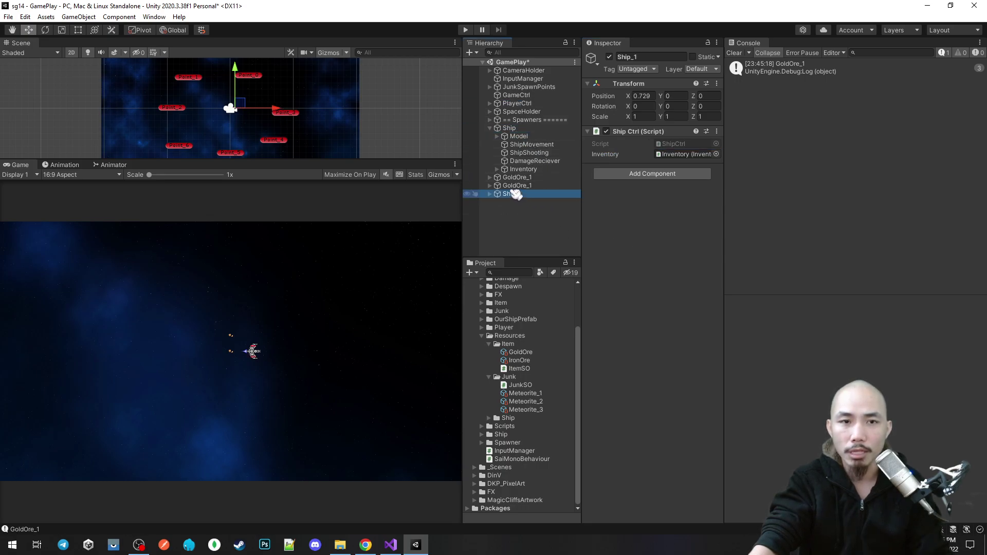
pyautogui.moveTo(241, 104); pyautogui.dragTo(253, 100)
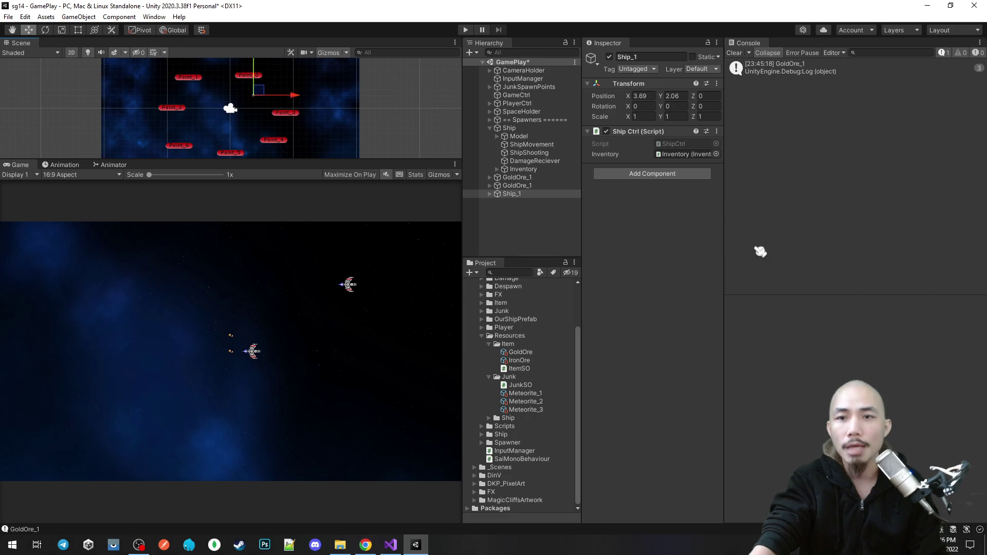
# Set Ship_1's ShipMovement speed to 0.001 and save the GamePlay scene
pyautogui.press('Right')
pyautogui.click(540, 210)
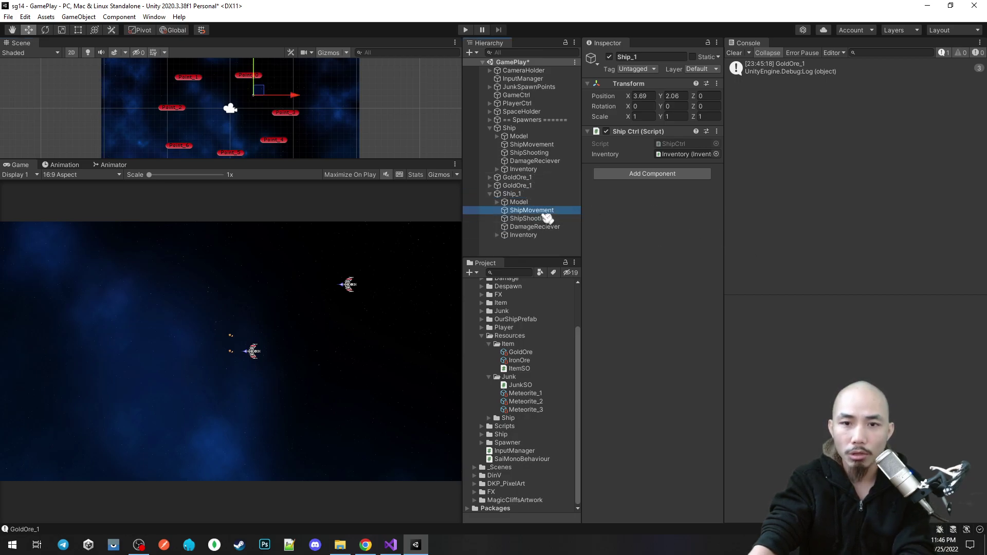
pyautogui.click(670, 175)
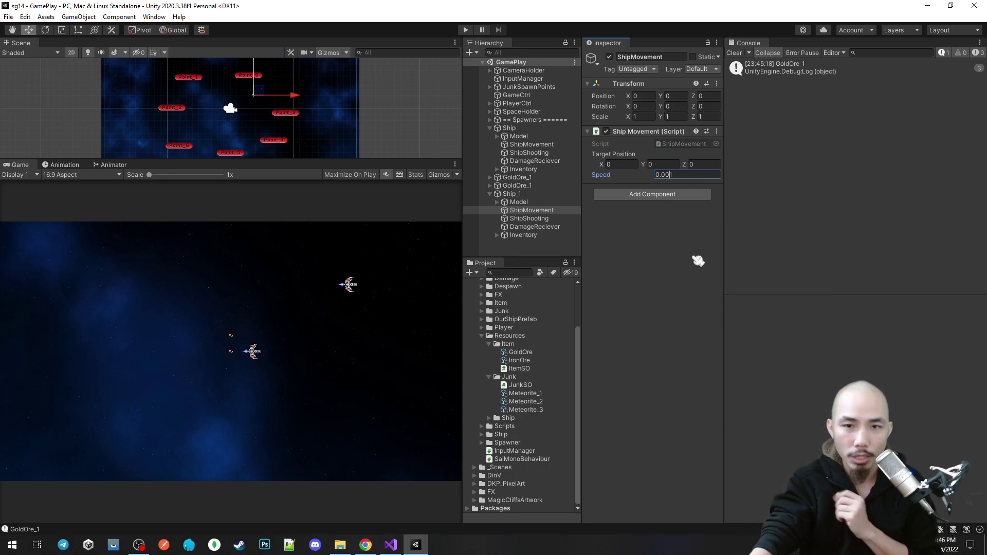
pyautogui.press('Return')
pyautogui.hotkey('ctrl', 's')
# Play-test ore pickup, check PlayerCtrl's current ship, then stop the game
pyautogui.click(467, 30)
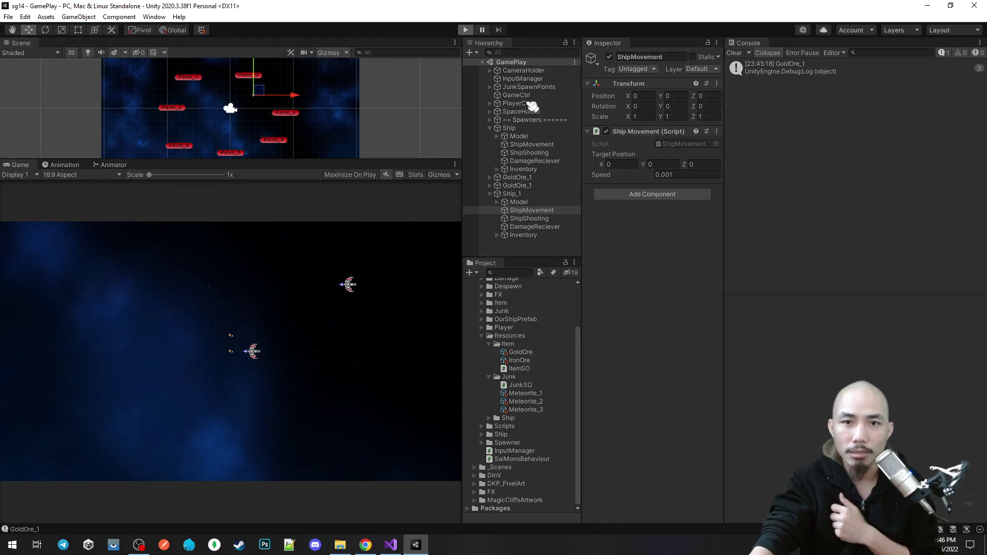
pyautogui.click(520, 103)
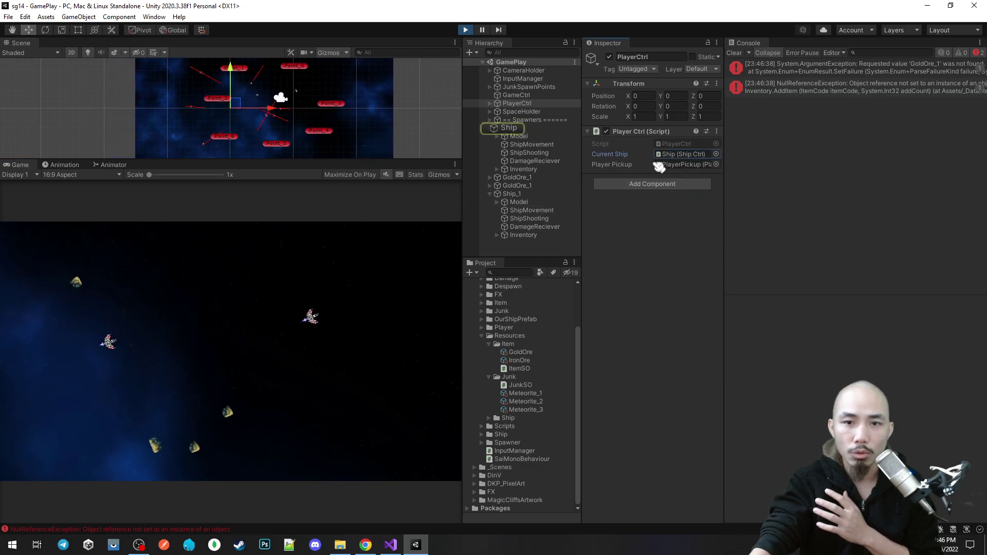
pyautogui.click(685, 165)
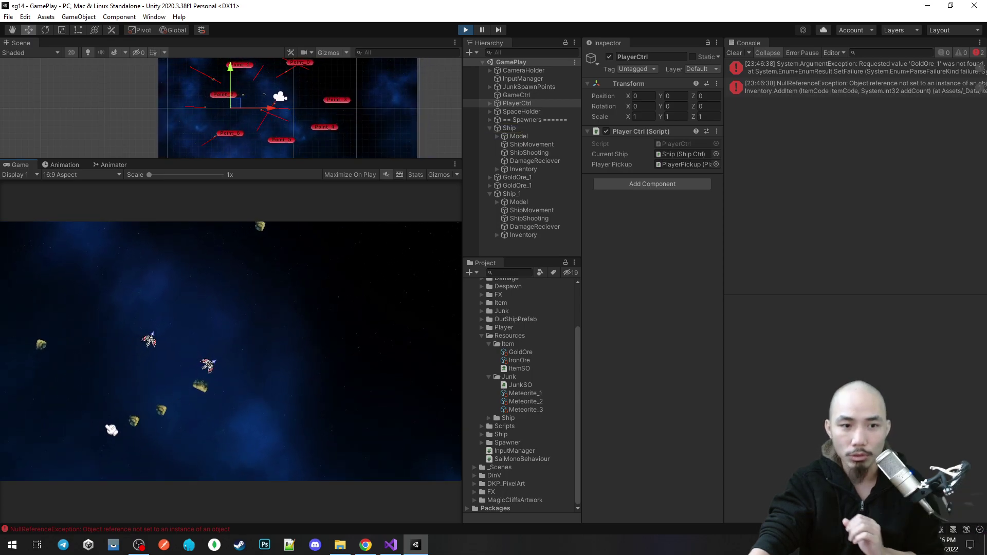
pyautogui.click(467, 29)
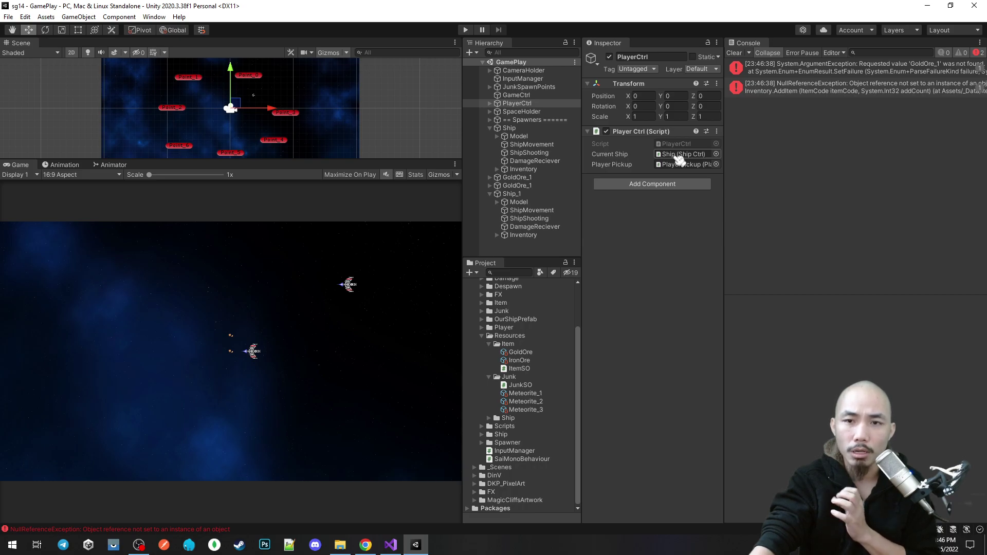
# Inspect the PlayerPickup child of PlayerCtrl, then open the PlayerCtrl script for editing
pyautogui.click(491, 103)
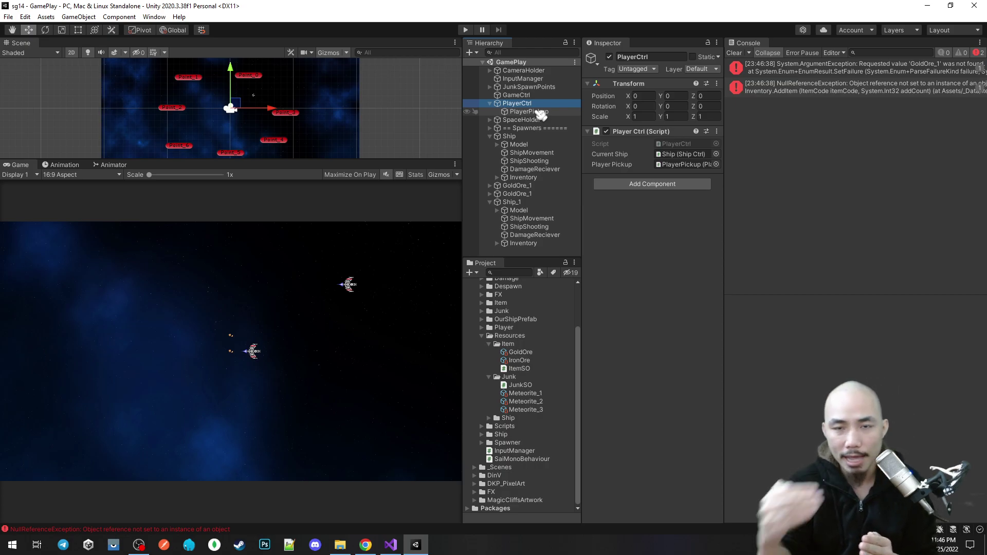
pyautogui.click(533, 113)
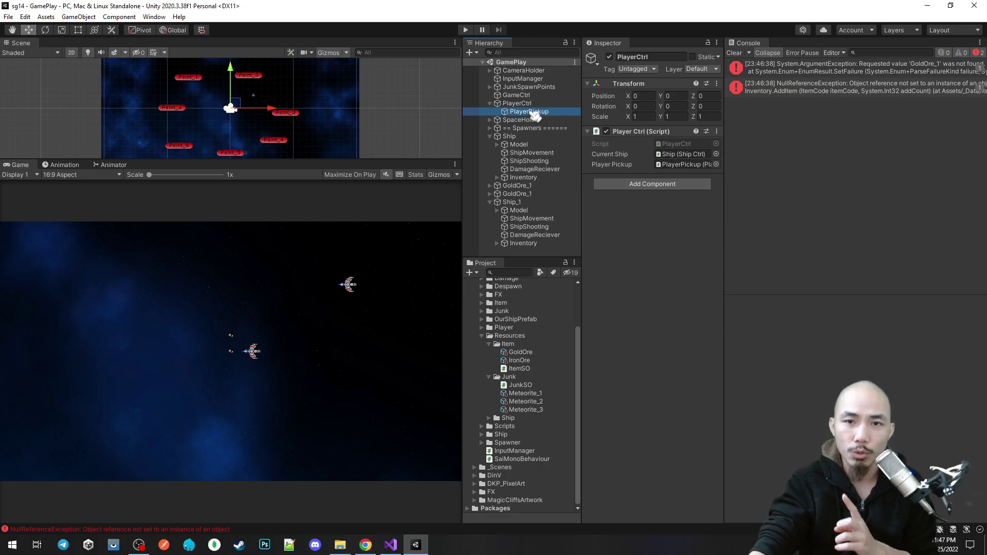
pyautogui.click(719, 131)
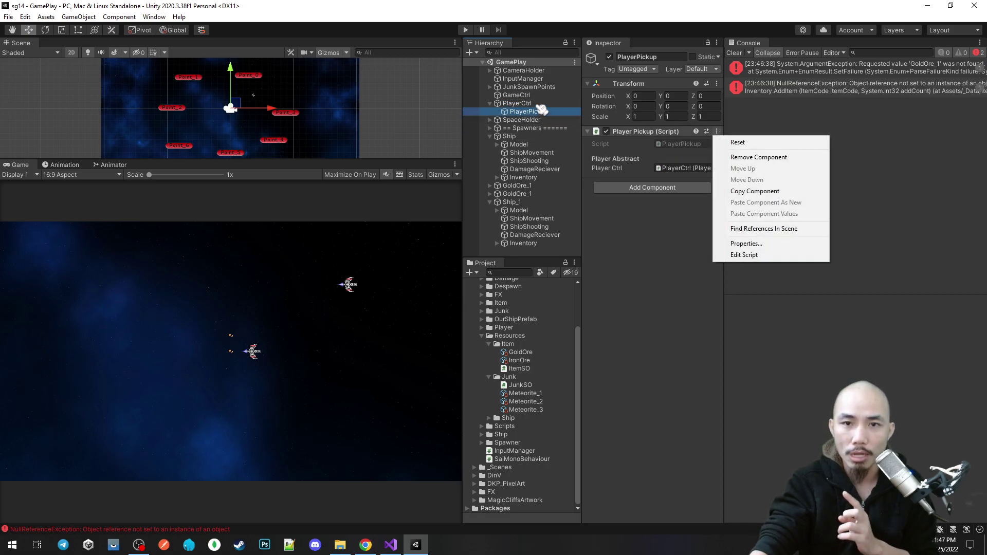
pyautogui.click(535, 104)
pyautogui.click(716, 132)
pyautogui.click(748, 256)
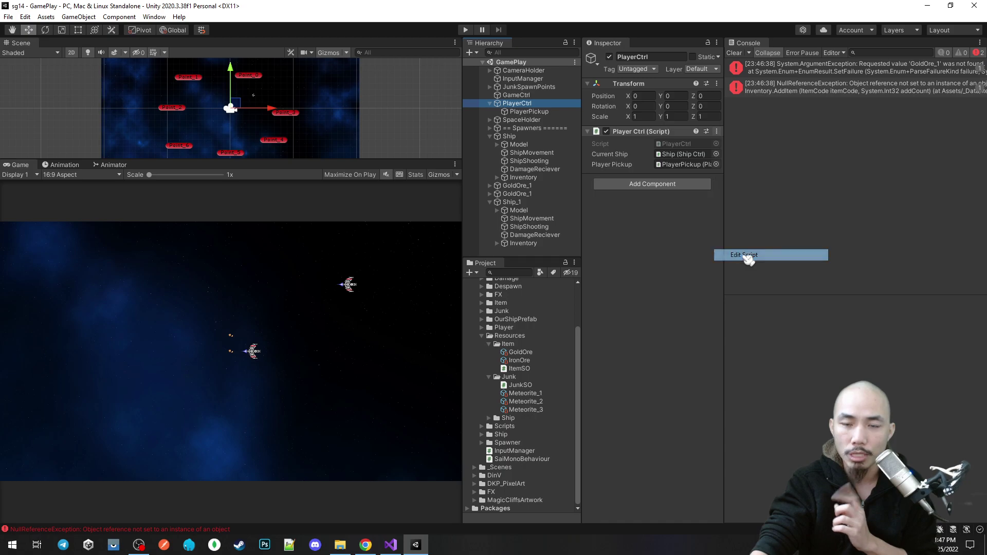
# Review PlayerCtrl's instance, currentShip and playerPickup field declarations
pyautogui.click(622, 226)
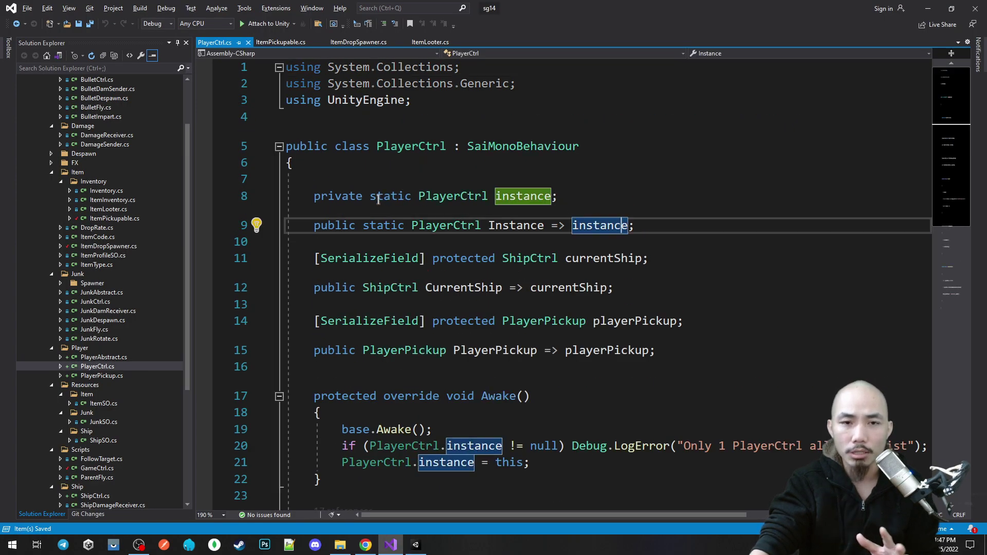
pyautogui.moveTo(351, 197); pyautogui.dragTo(538, 226)
pyautogui.moveTo(645, 227); pyautogui.dragTo(246, 208)
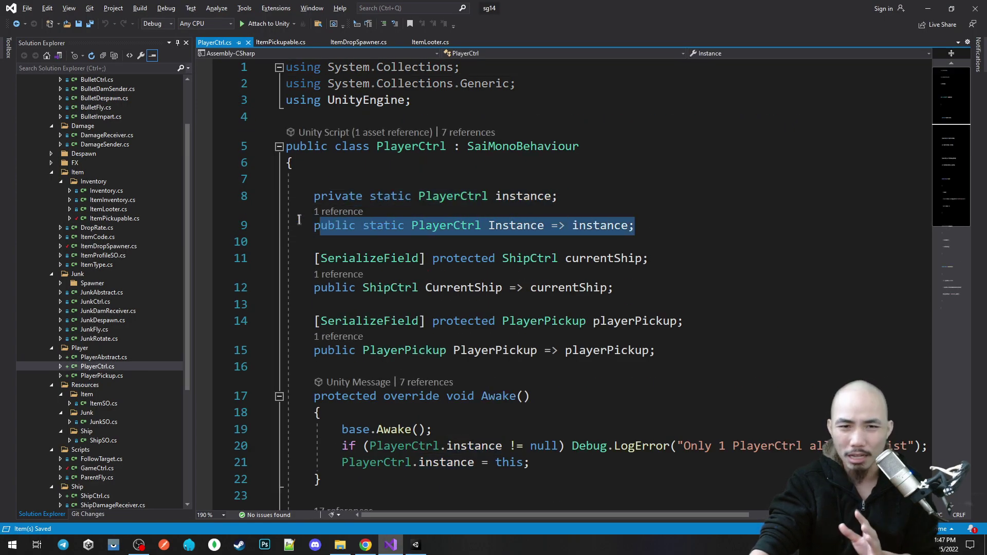
pyautogui.scroll(-2, 486, 204)
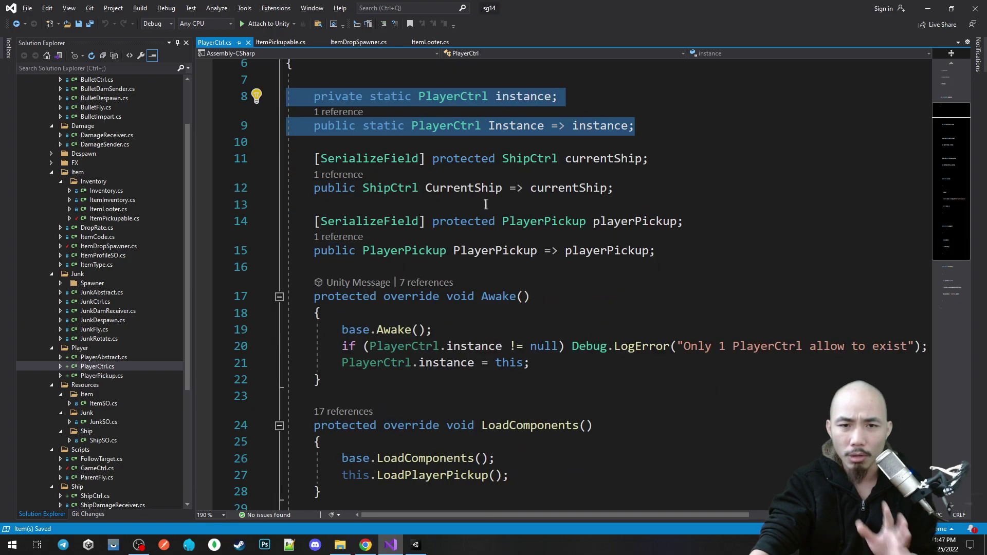
pyautogui.moveTo(632, 190); pyautogui.dragTo(263, 157)
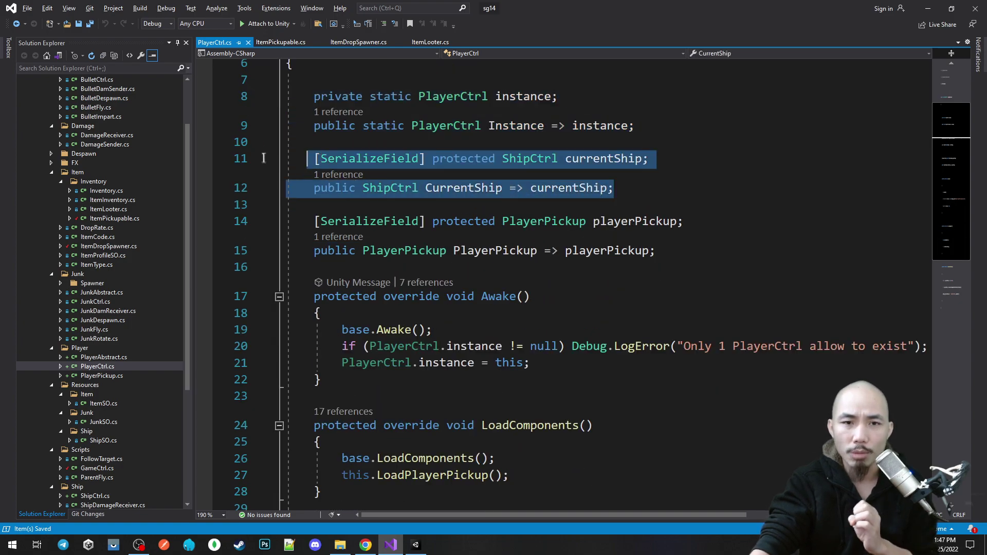
pyautogui.click(566, 186)
pyautogui.click(594, 159)
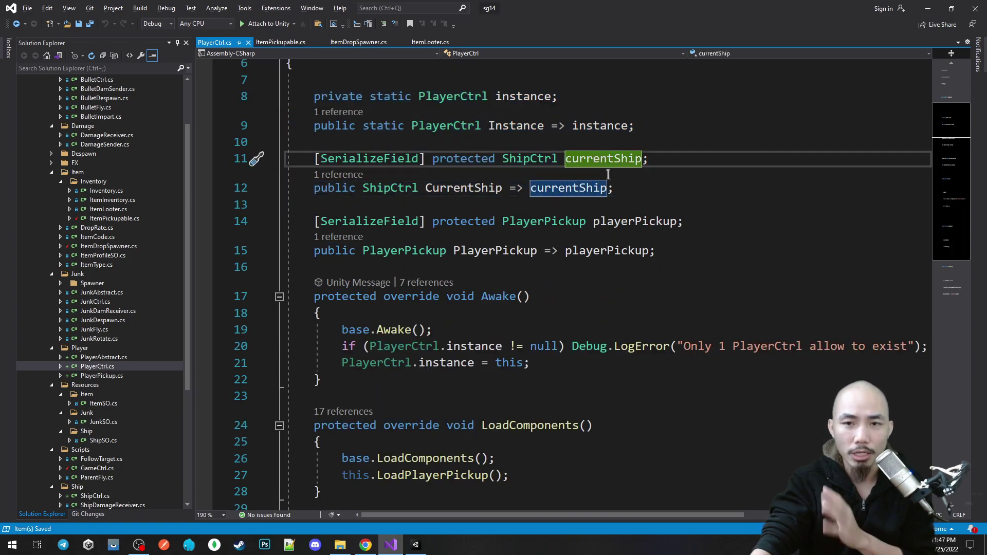
pyautogui.moveTo(634, 188); pyautogui.dragTo(280, 166)
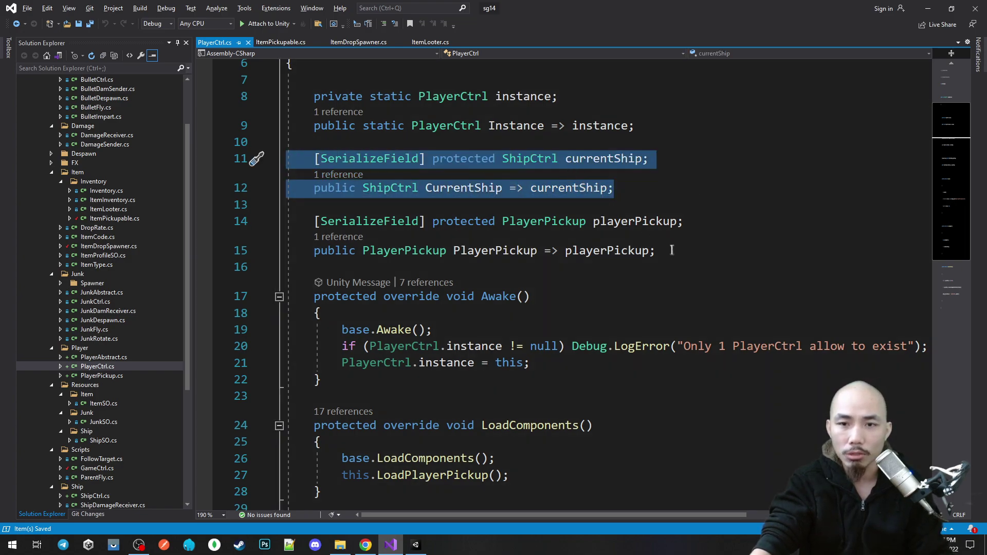
pyautogui.moveTo(672, 250); pyautogui.dragTo(281, 220)
pyautogui.click(592, 221)
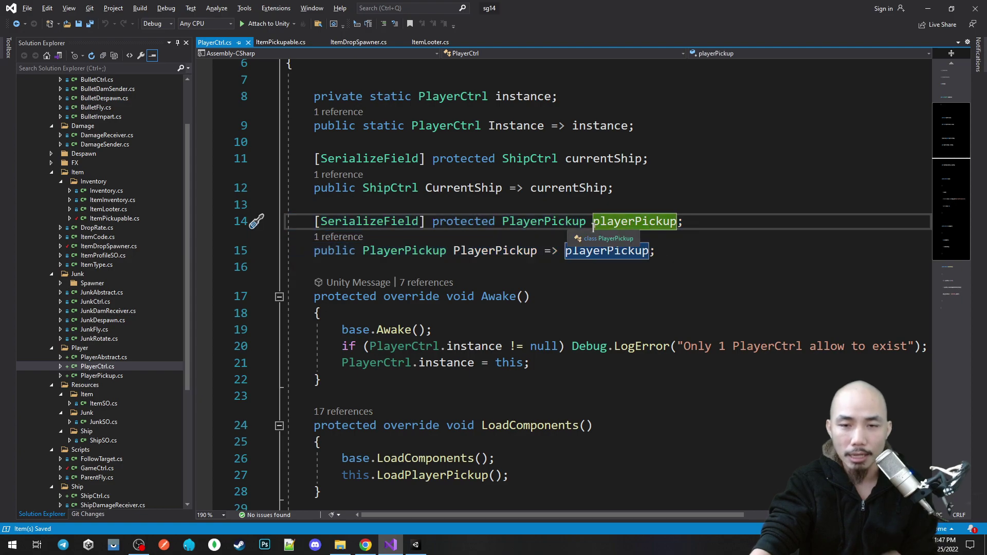
# Read through PlayerCtrl's Awake and LoadComponents methods
pyautogui.scroll(-2, 571, 246)
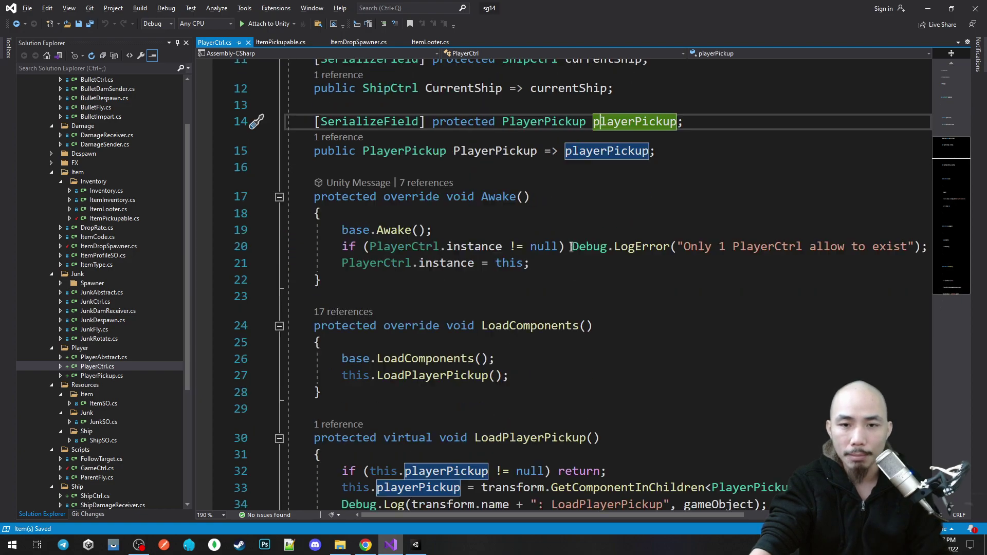
pyautogui.click(560, 281)
pyautogui.scroll(-2, 576, 291)
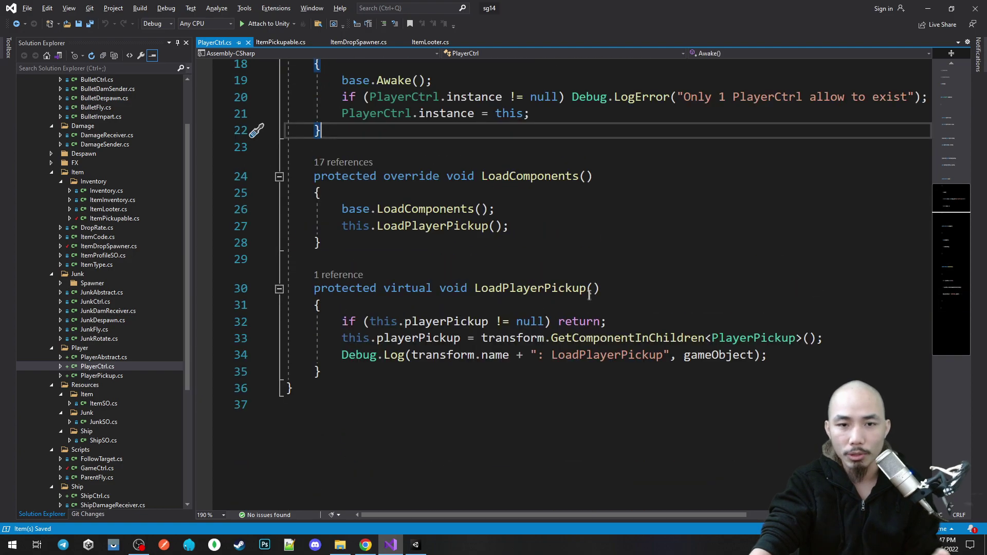
pyautogui.scroll(2, 589, 295)
pyautogui.scroll(1, 589, 295)
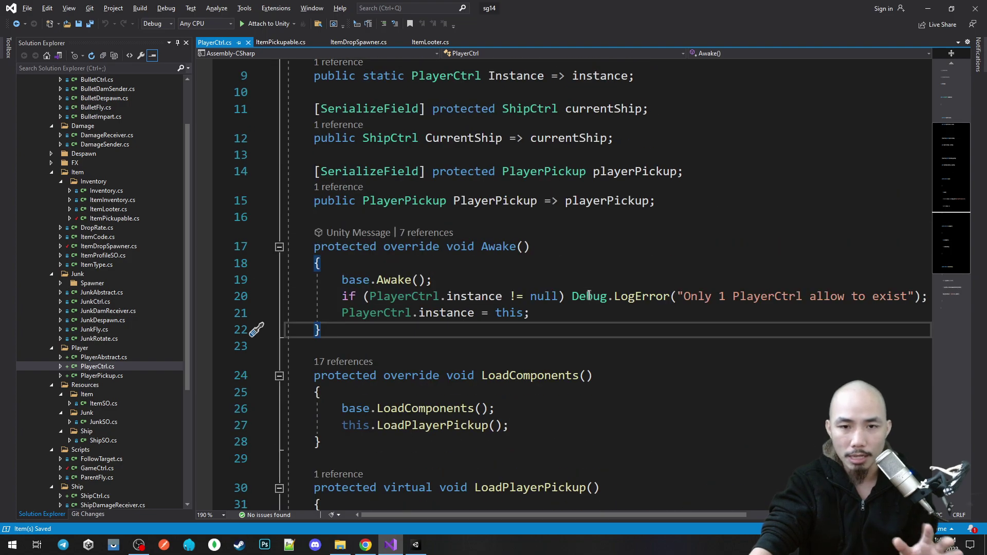
pyautogui.click(705, 208)
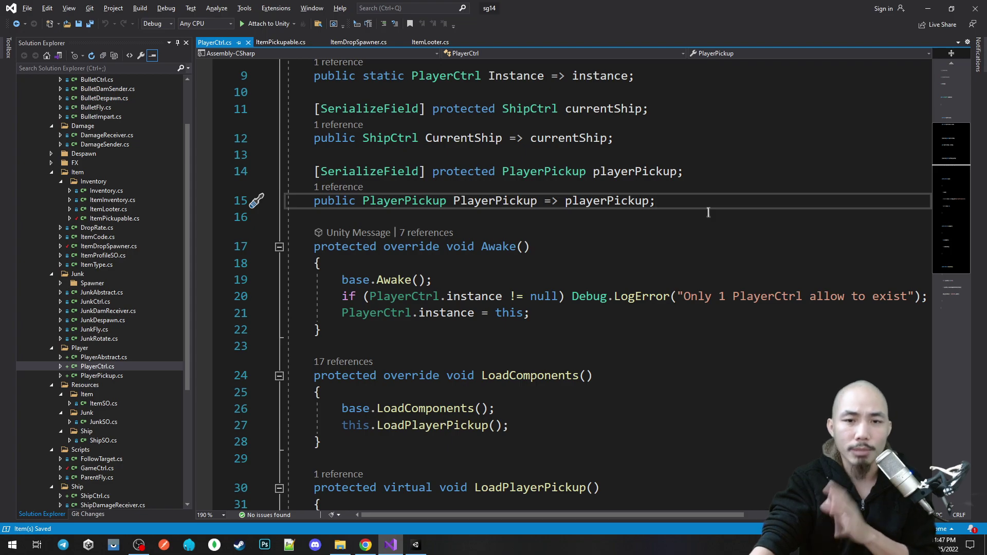
pyautogui.scroll(-3, 709, 213)
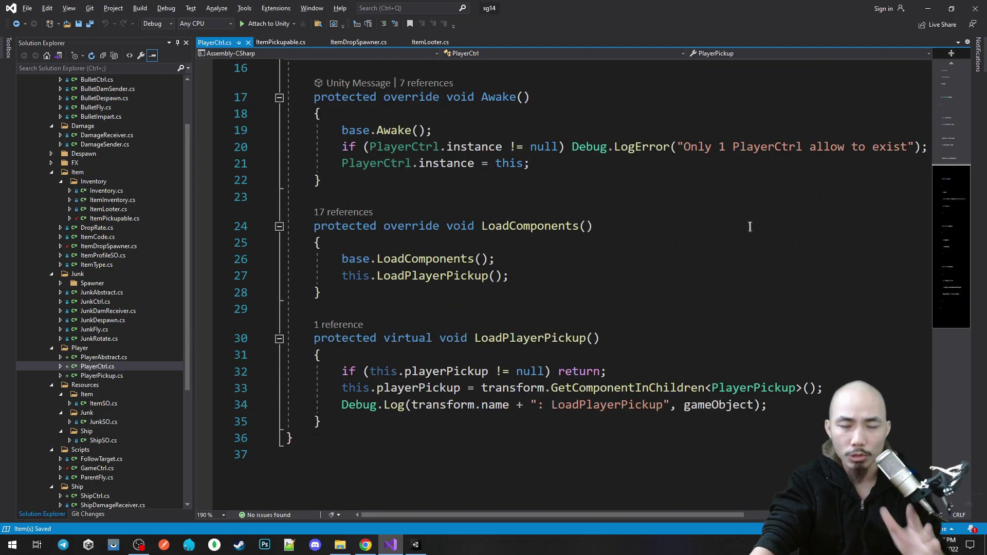
pyautogui.click(679, 220)
# Open PlayerPickup.cs via the PlayerPickup object's Player Pickup component in Unity
pyautogui.hotkey('alt', 'Tab')
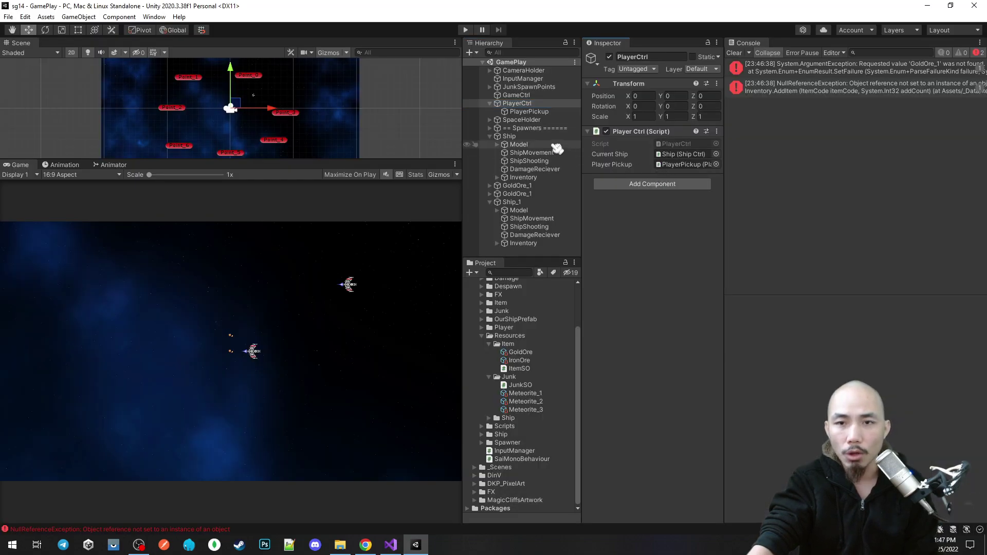
pyautogui.click(529, 111)
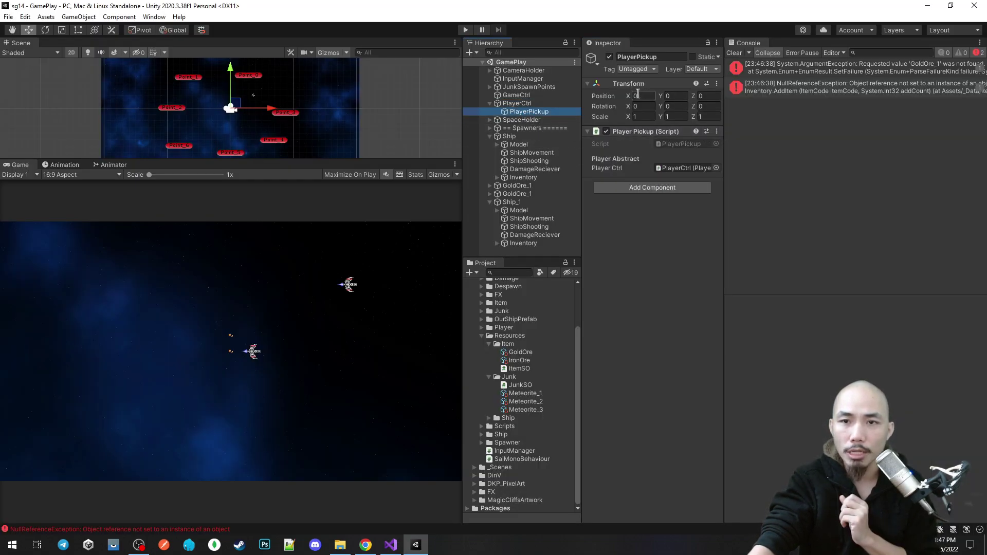
pyautogui.click(717, 131)
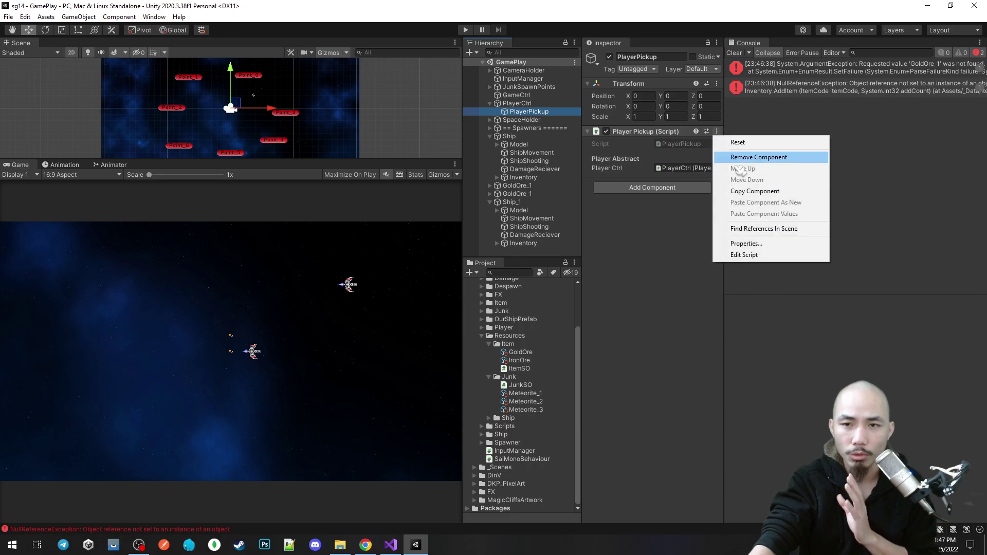
pyautogui.click(731, 254)
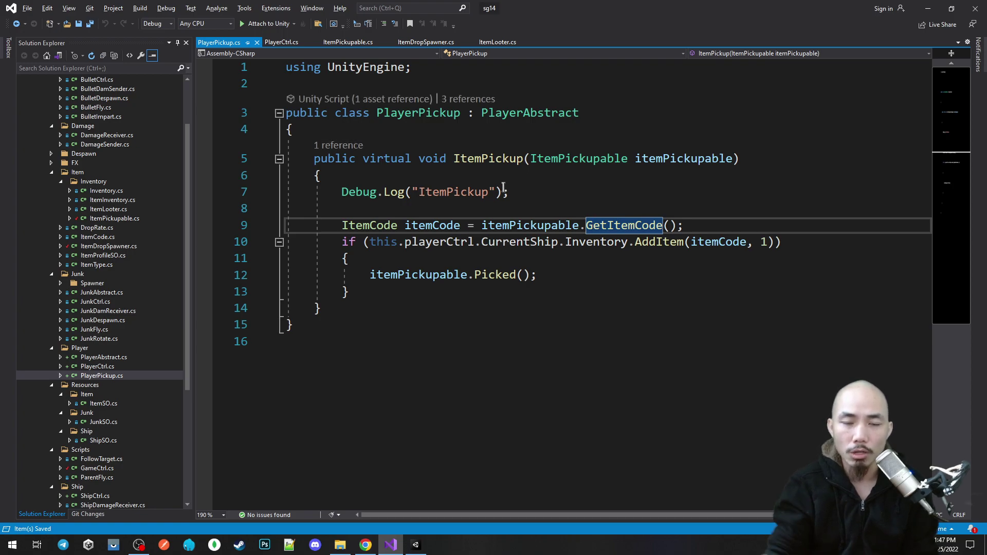
pyautogui.click(510, 112)
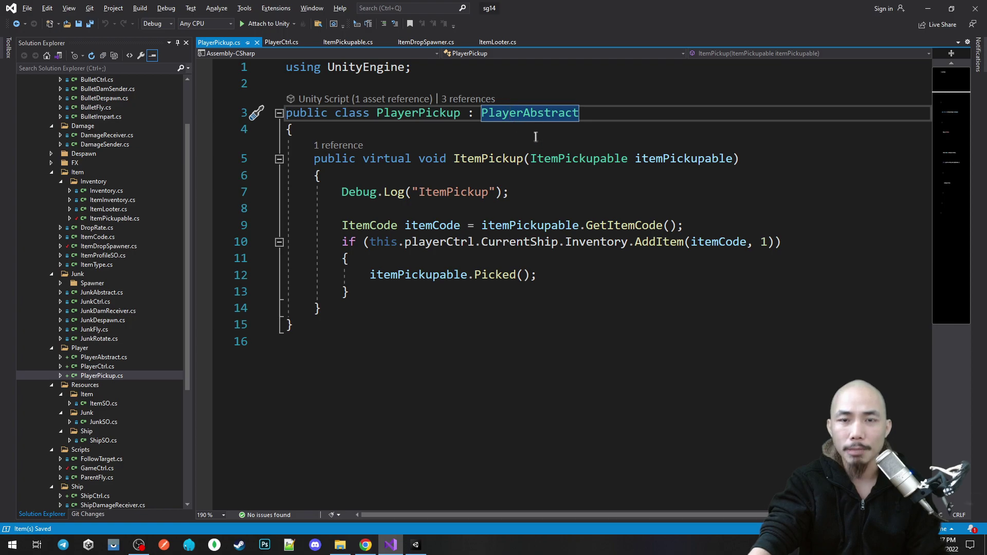
pyautogui.hotkey('alt', 'Tab')
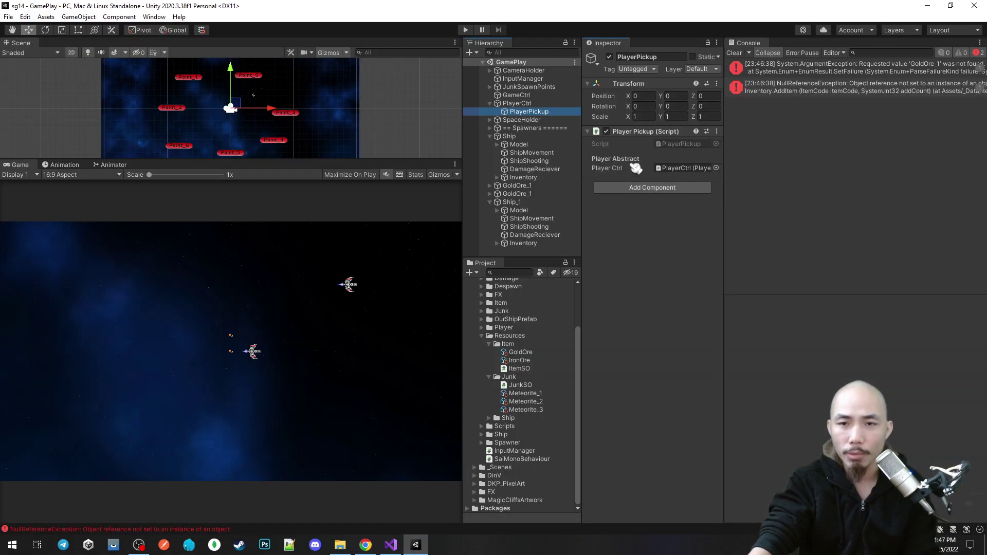
pyautogui.click(636, 168)
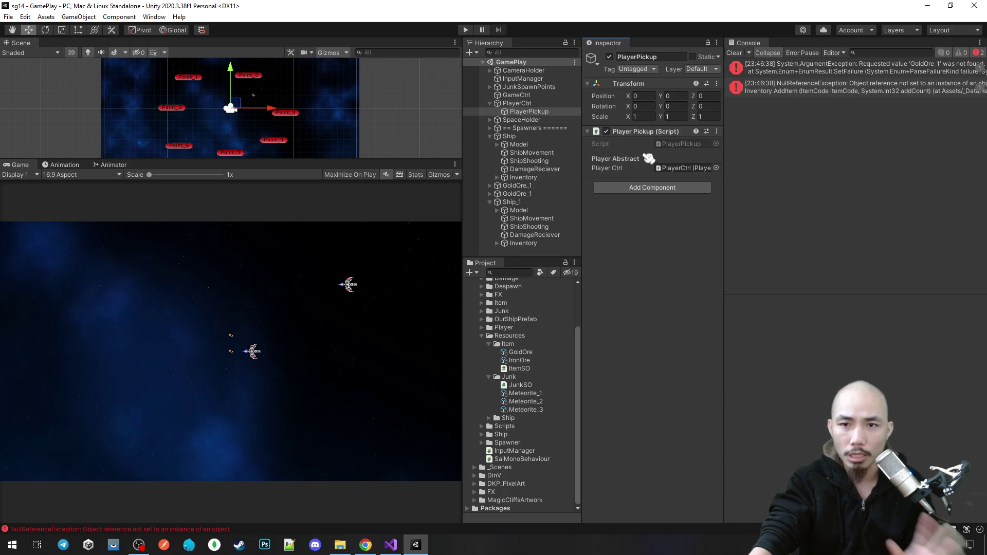
pyautogui.click(689, 168)
pyautogui.hotkey('alt', 'Tab')
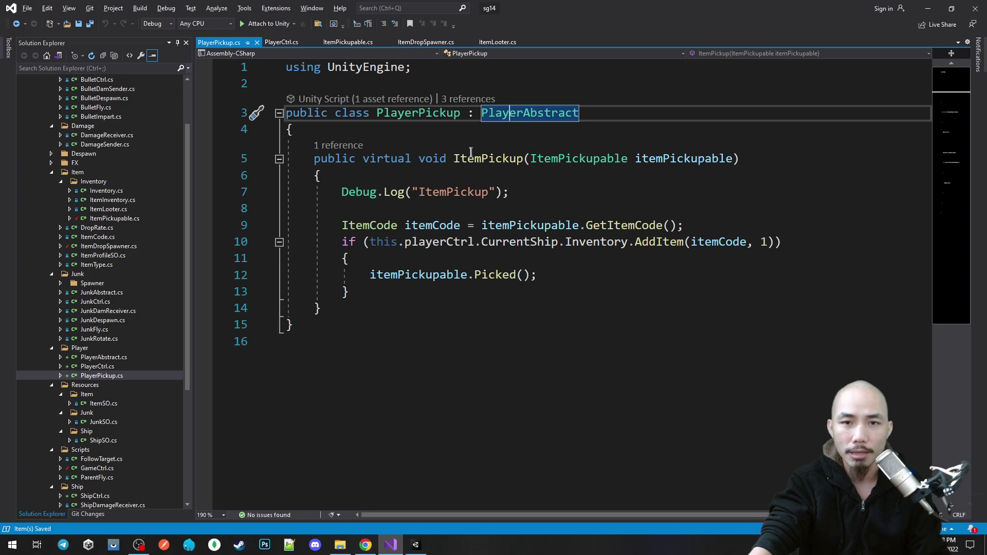
pyautogui.moveTo(377, 158); pyautogui.dragTo(497, 312)
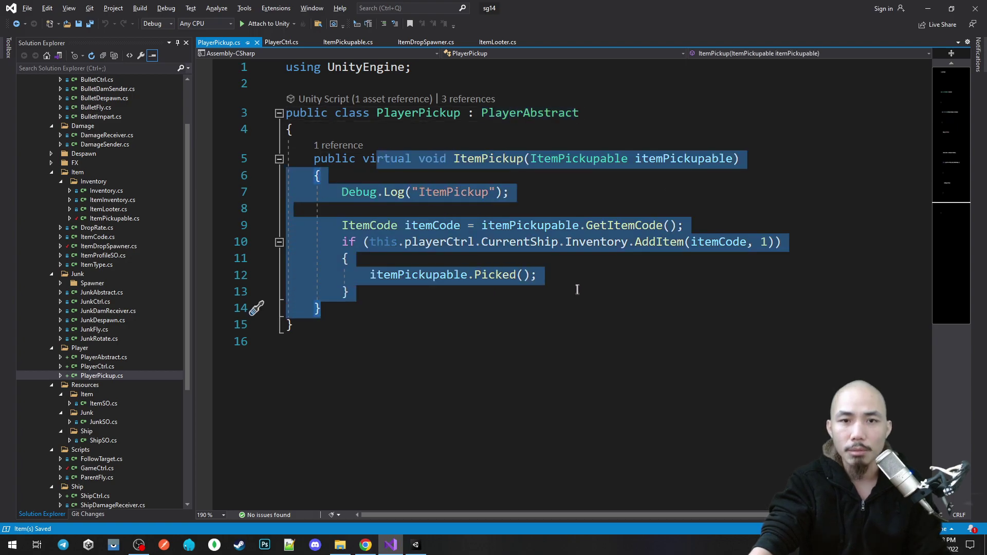
pyautogui.hotkey('alt', 'Tab')
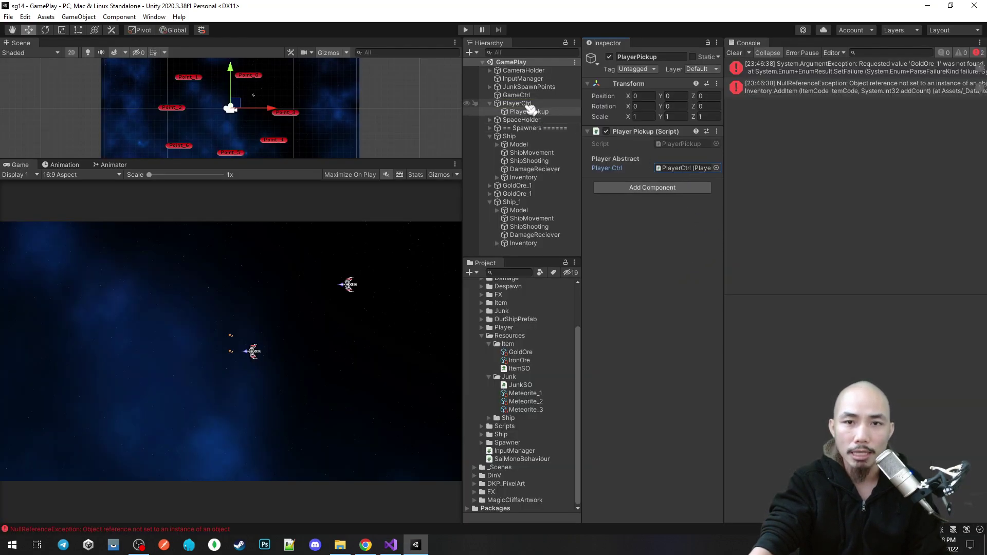
pyautogui.hotkey('alt', 'Tab')
pyautogui.click(537, 110)
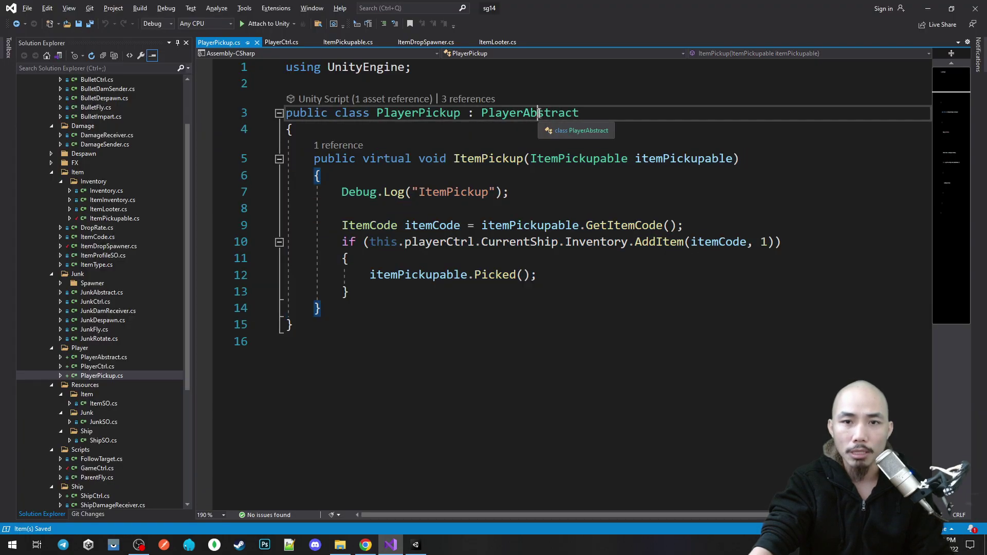
pyautogui.doubleClick(538, 110)
pyautogui.press('F12')
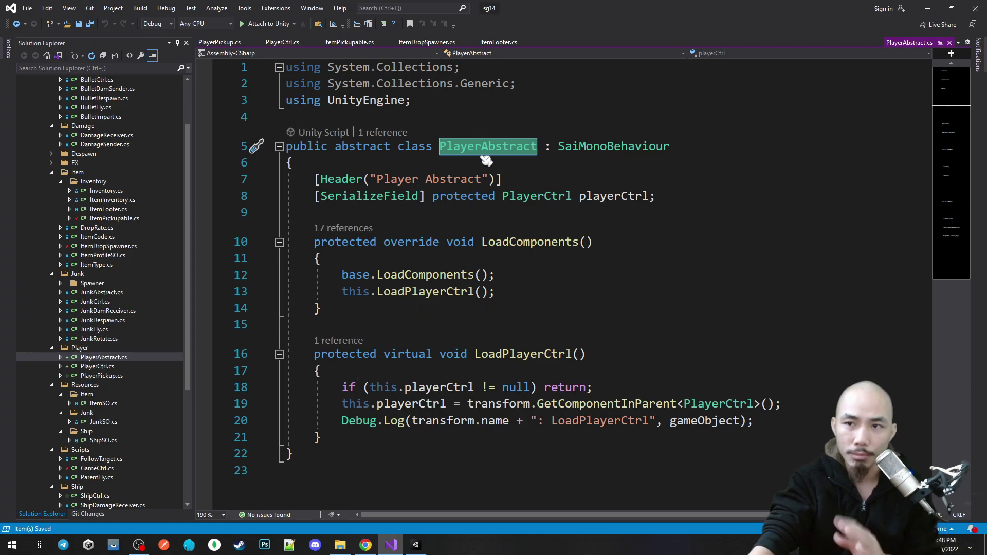
pyautogui.middleClick(917, 43)
# Study ItemPickup's pickup logic on lines 9–13 of PlayerPickup.cs
pyautogui.click(514, 244)
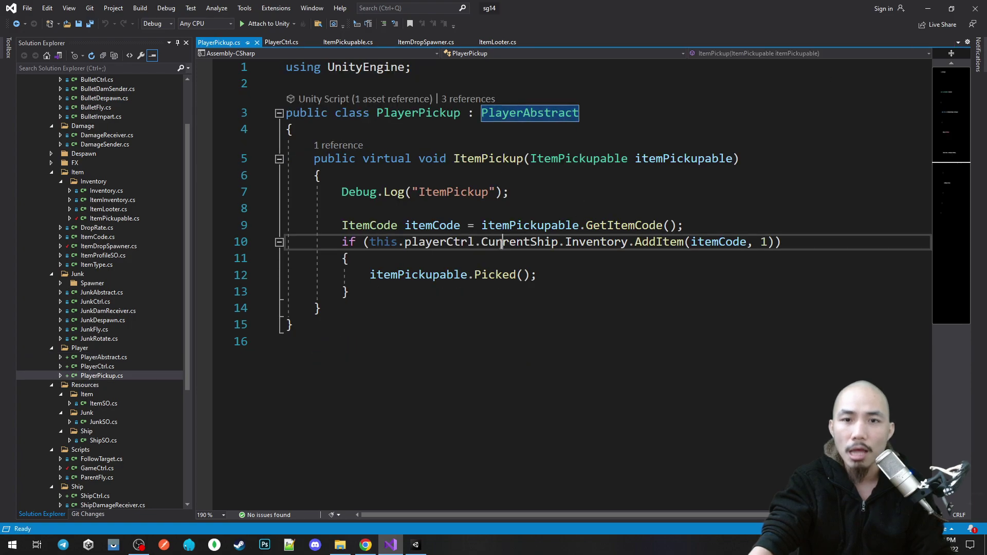
pyautogui.click(404, 112)
pyautogui.click(488, 159)
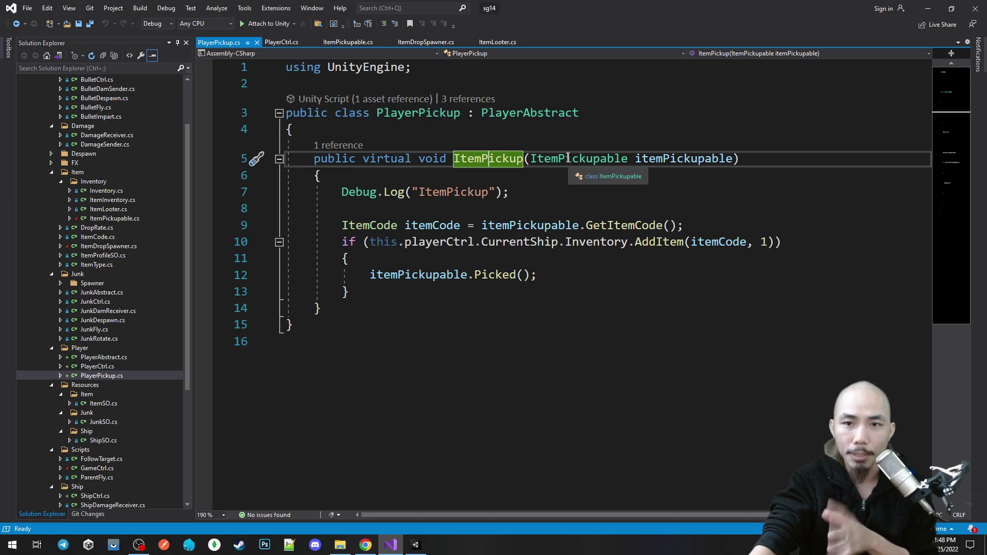
pyautogui.click(502, 225)
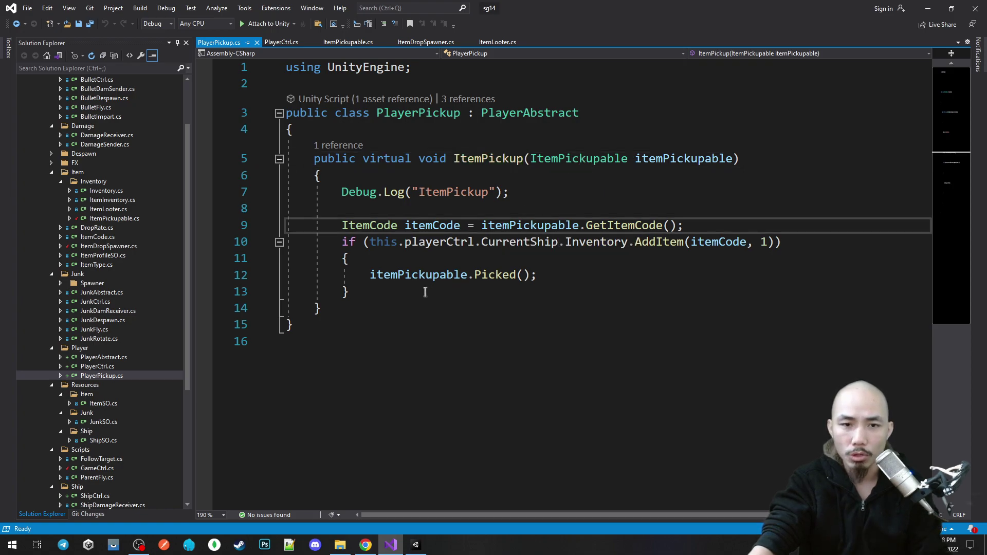
pyautogui.moveTo(350, 291); pyautogui.dragTo(258, 220)
pyautogui.click(568, 258)
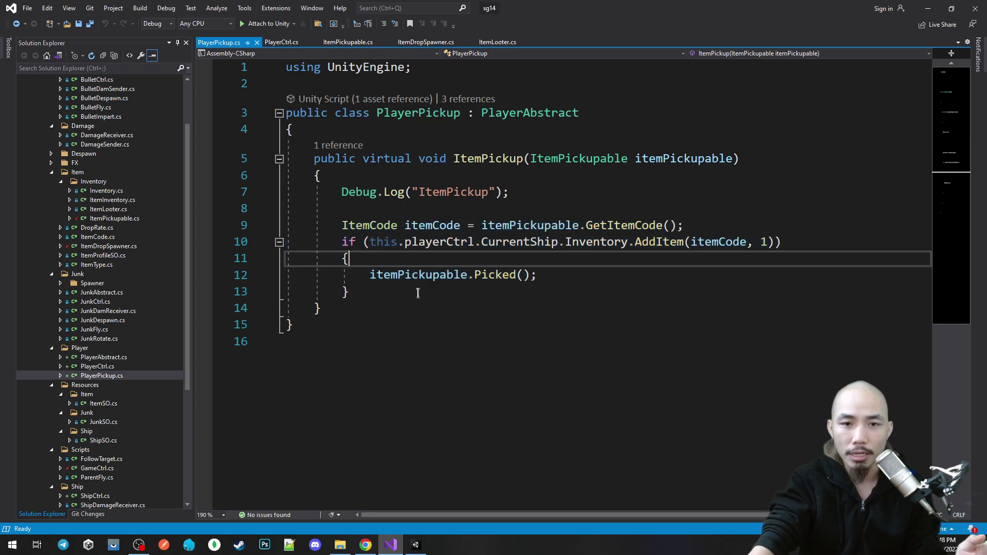
pyautogui.moveTo(350, 292); pyautogui.dragTo(286, 225)
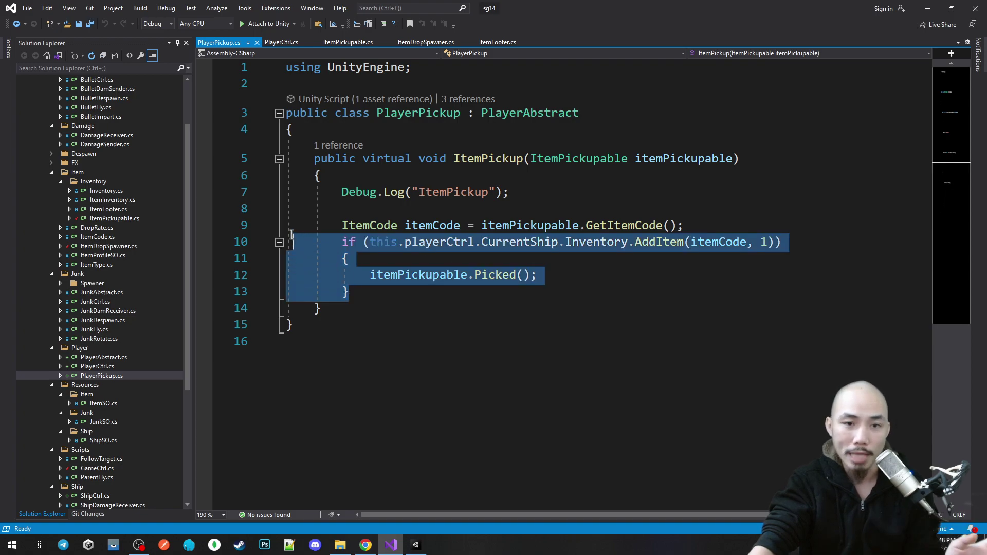
pyautogui.click(429, 255)
pyautogui.moveTo(349, 291)
pyautogui.mouseDown()
pyautogui.moveTo(375, 270)
pyautogui.moveTo(285, 225)
pyautogui.mouseUp()
pyautogui.click(537, 275)
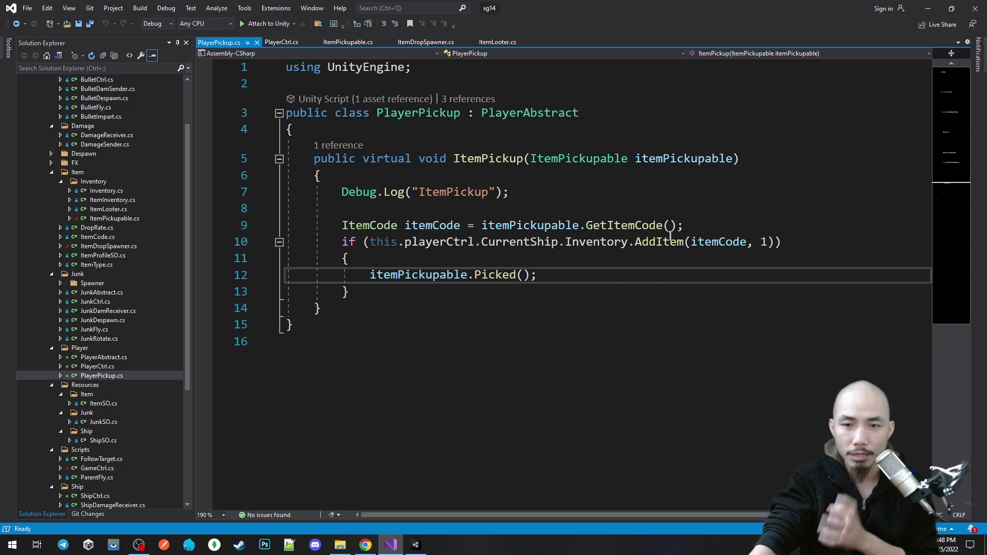
pyautogui.click(439, 242)
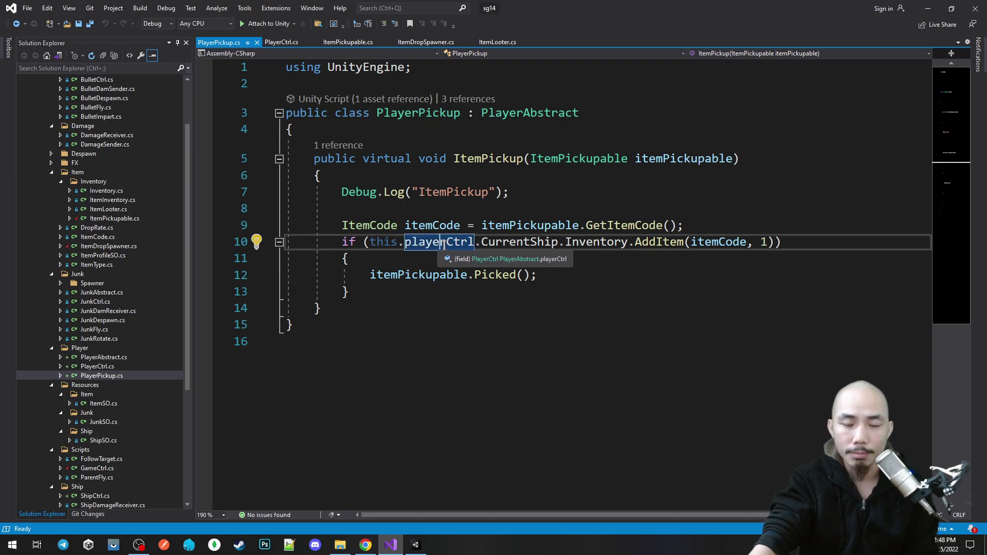
# In Unity, check PlayerCtrl's Current Ship and inspect that Ship's Inventory
pyautogui.hotkey('alt', 'Tab')
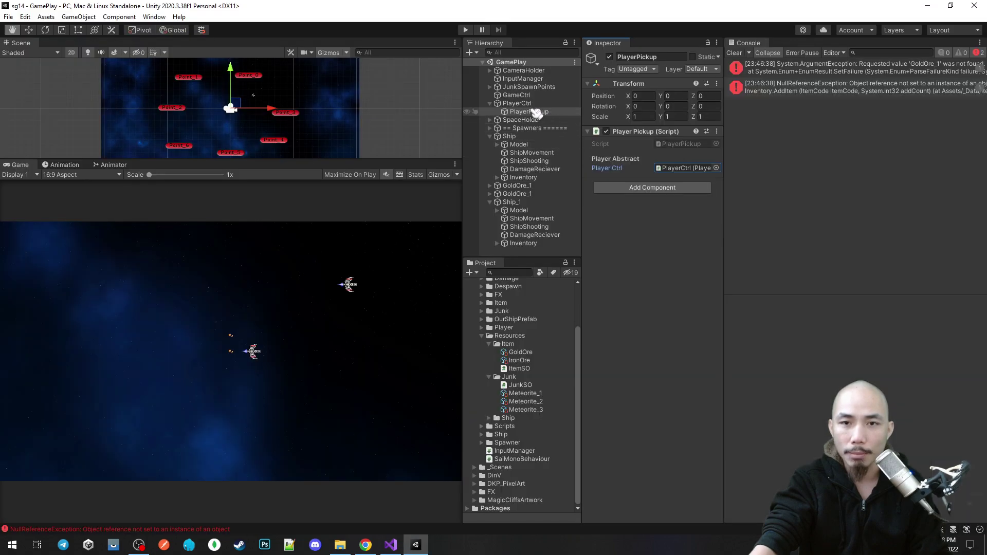
pyautogui.click(530, 111)
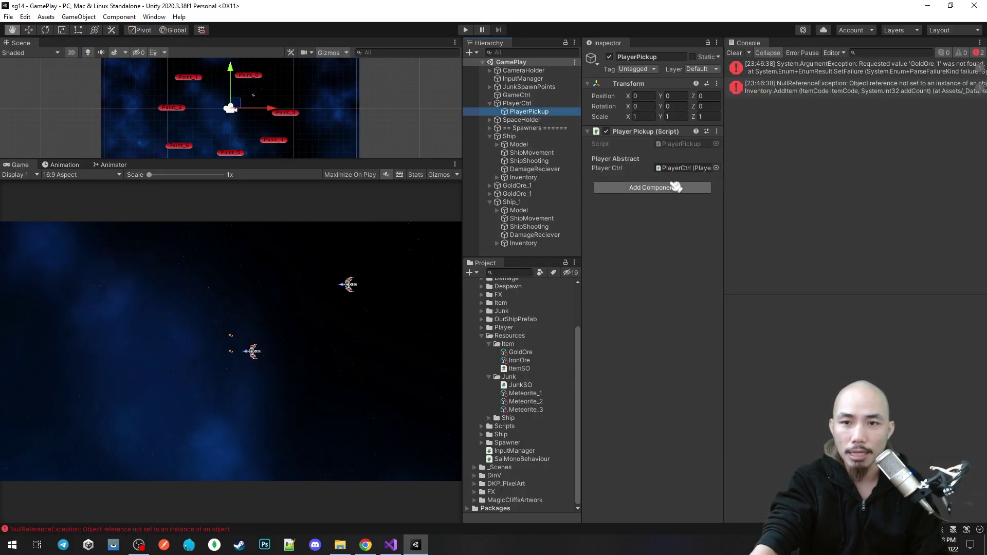
pyautogui.click(675, 169)
pyautogui.click(516, 103)
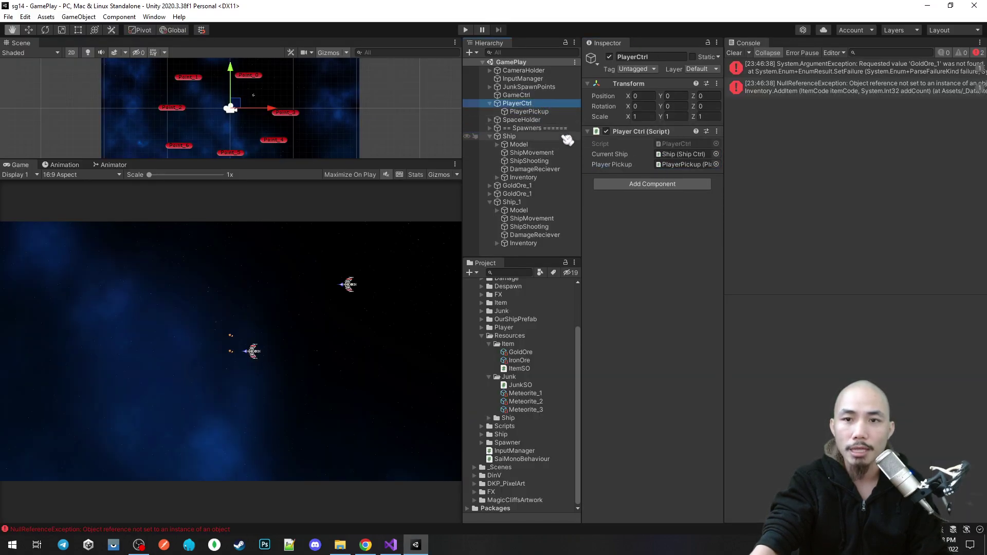
pyautogui.doubleClick(687, 155)
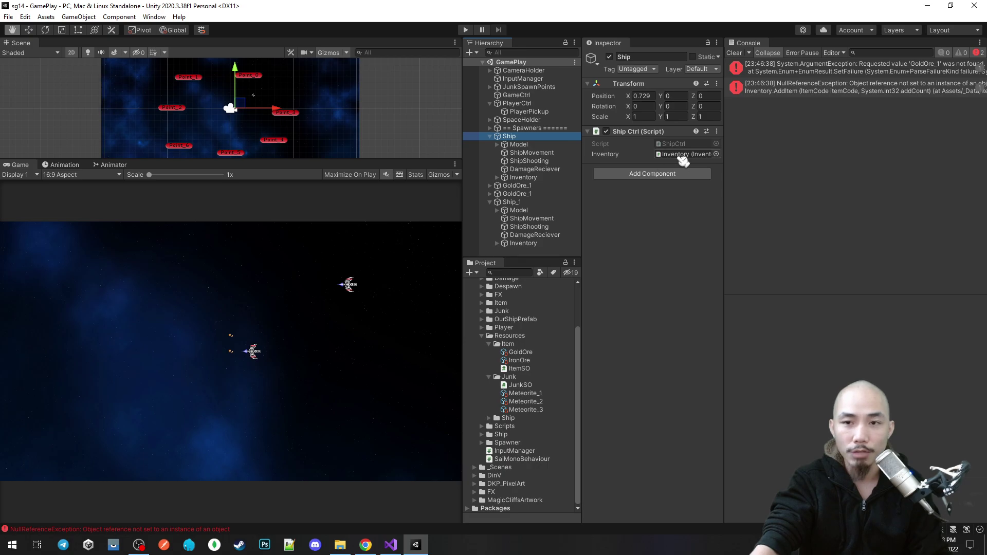
# Trace playerCtrl.CurrentShip.Inventory.AddItem and jump to AddItem's definition in Inventory.cs
pyautogui.hotkey('alt', 'Tab')
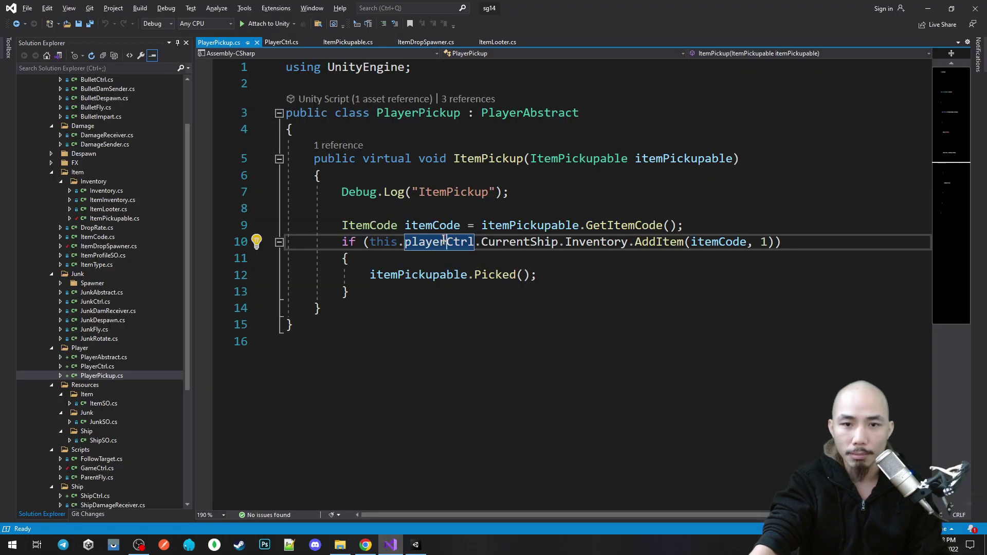
pyautogui.click(533, 240)
pyautogui.click(601, 241)
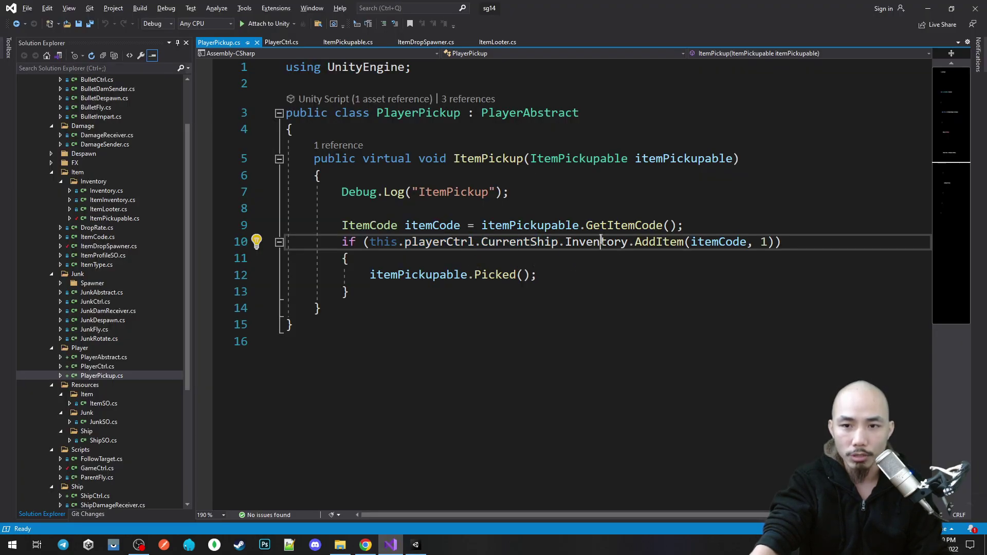
pyautogui.click(664, 242)
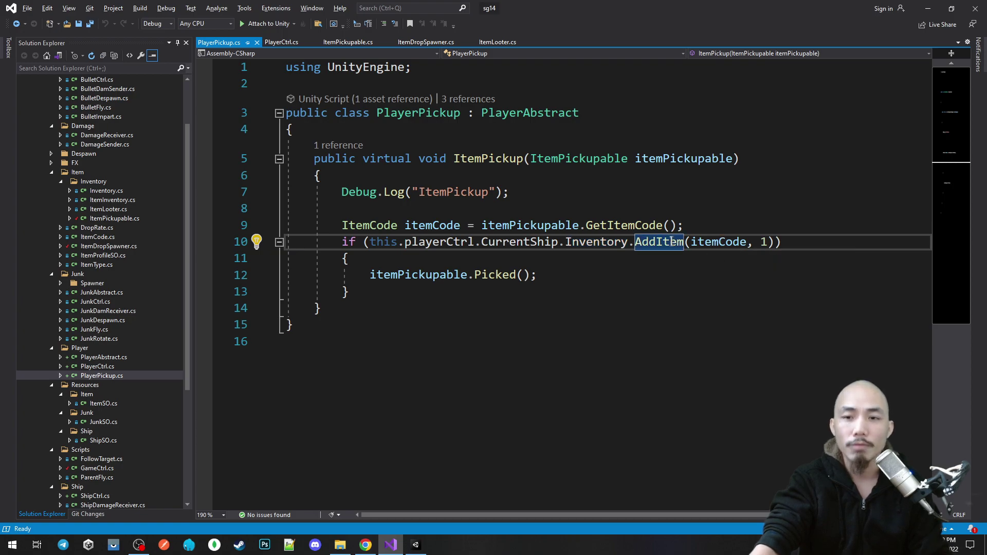
pyautogui.moveTo(660, 242)
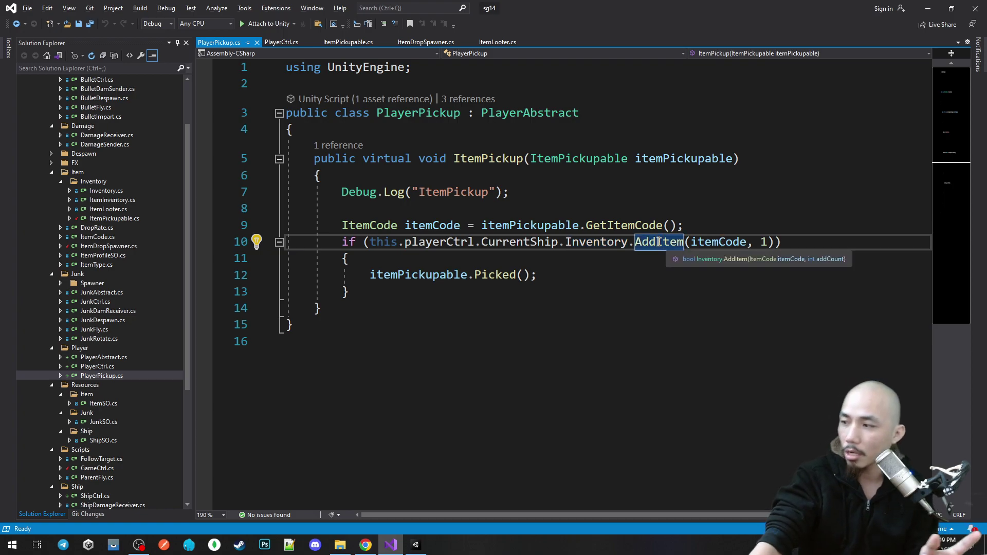
pyautogui.click(720, 241)
pyautogui.moveTo(349, 292); pyautogui.dragTo(300, 242)
pyautogui.keyDown('ctrl'); pyautogui.click(684, 243); pyautogui.keyUp('ctrl')
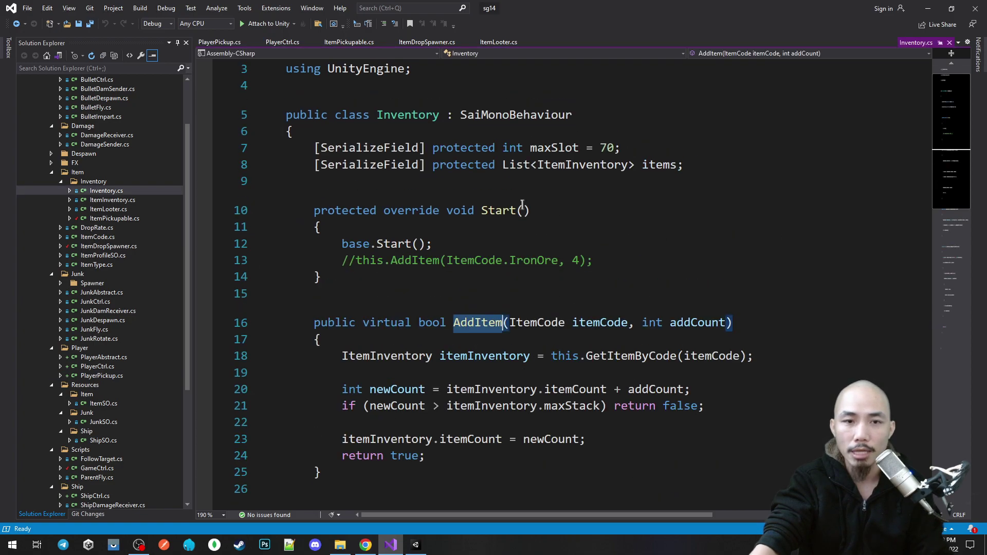
# List all AddItem references and view the call in ItemLooter.cs
pyautogui.rightClick(489, 329)
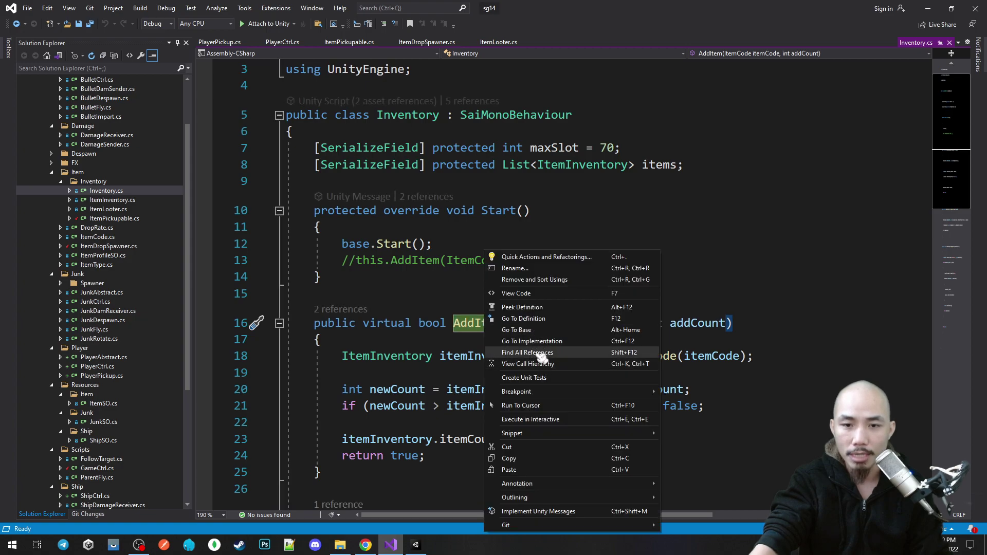
pyautogui.click(528, 345)
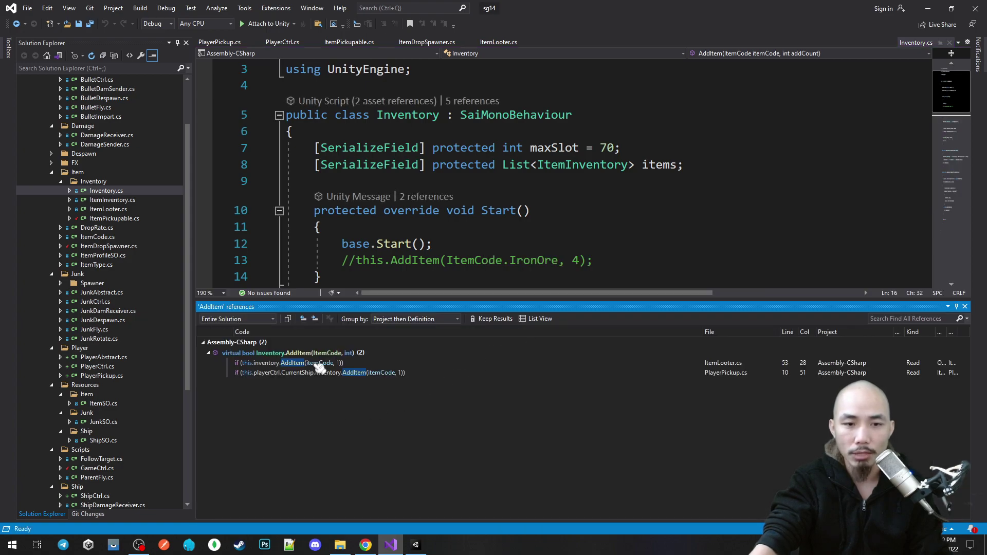
pyautogui.doubleClick(318, 363)
pyautogui.scroll(1, 482, 191)
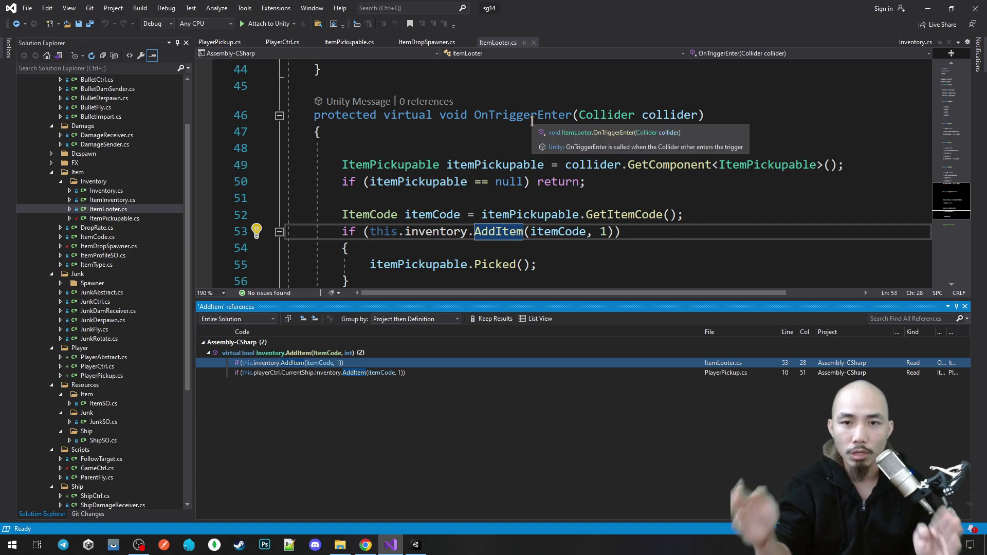
pyautogui.scroll(-1, 532, 120)
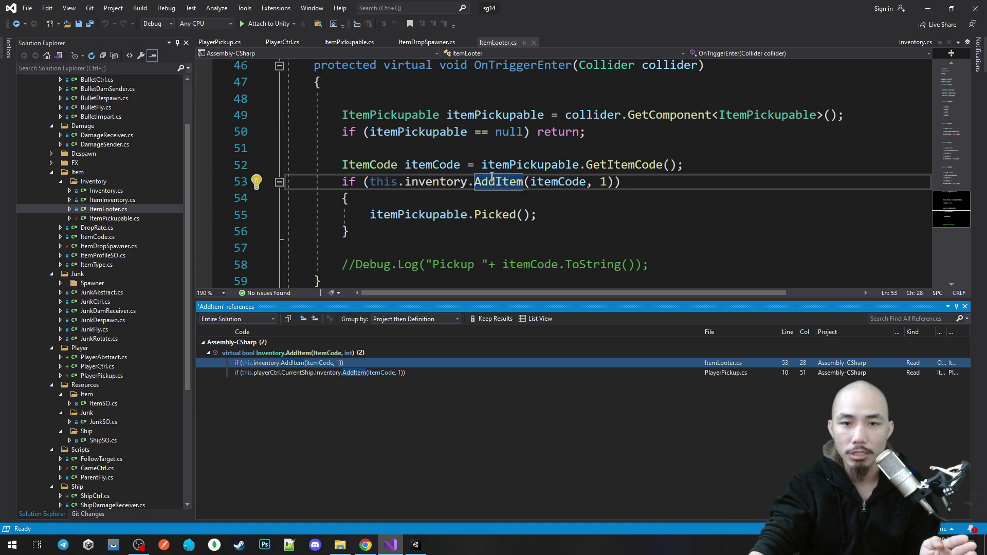
# Open the PlayerPickup.cs AddItem call in ItemPickup, then bring Unity forward
pyautogui.click(341, 374)
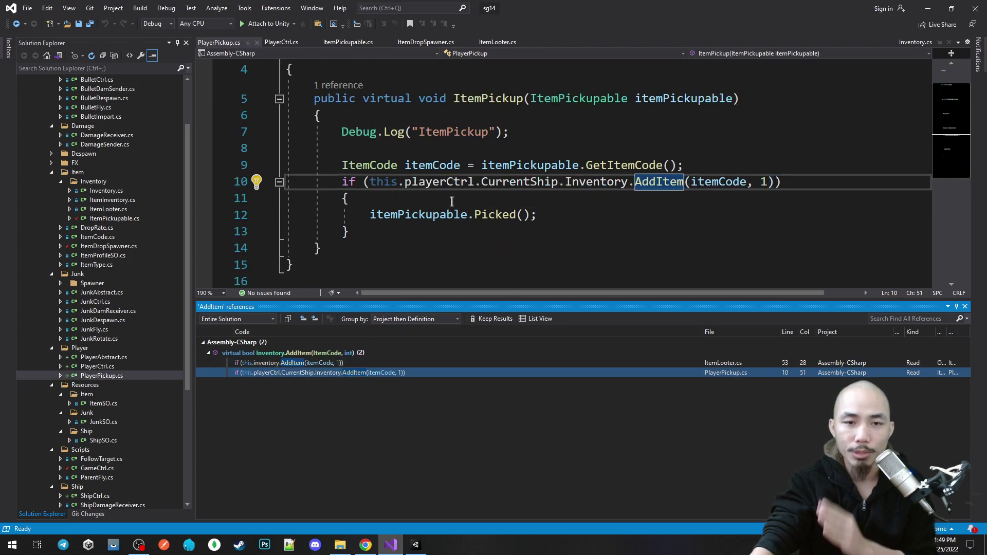
pyautogui.click(419, 230)
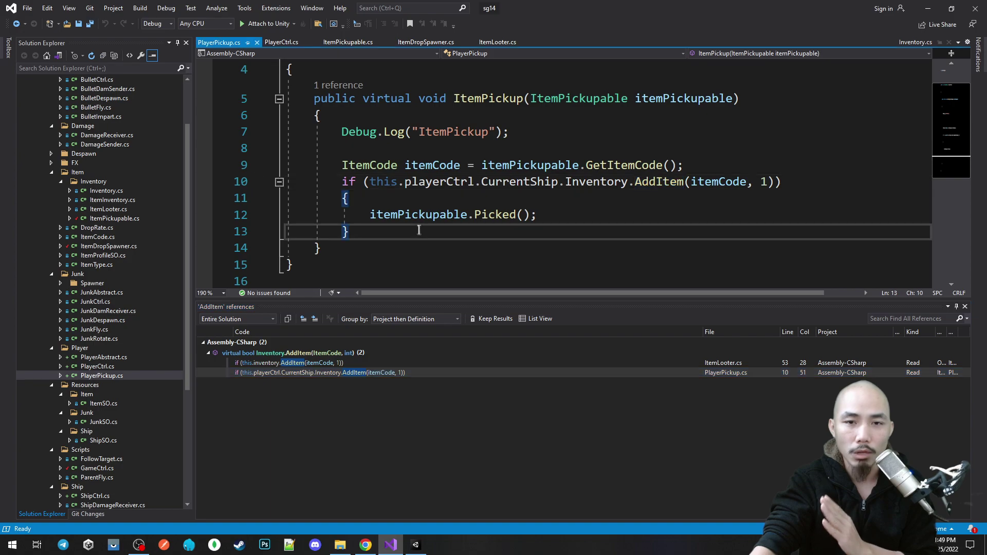
pyautogui.scroll(1, 483, 163)
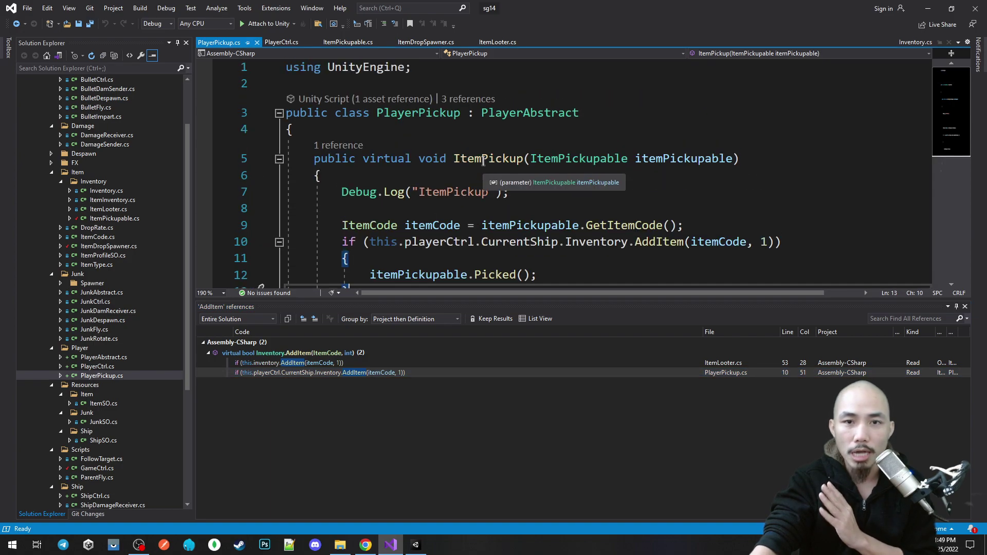
pyautogui.click(416, 546)
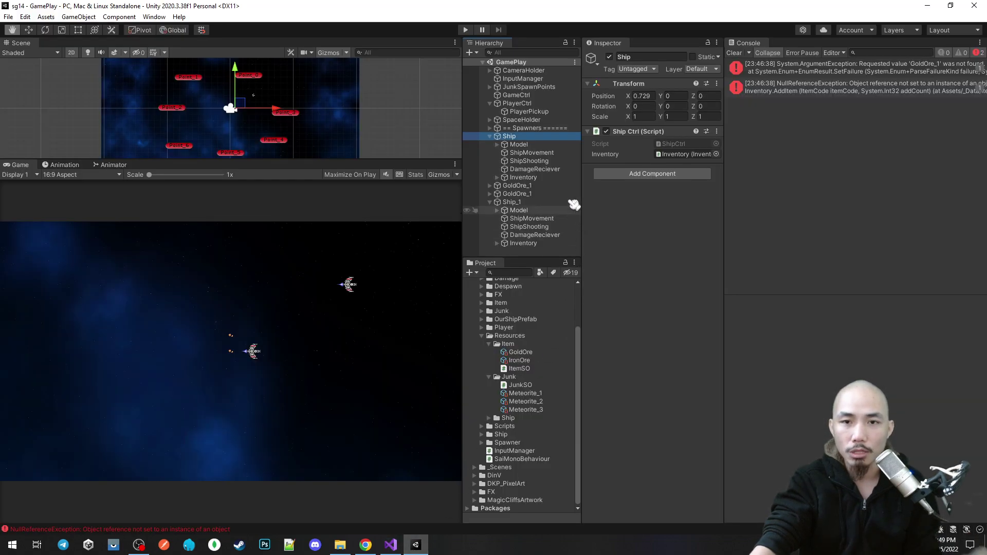
# Open the ItemPickupable script from GoldOre_1's ItemPickupable child in Unity
pyautogui.click(391, 545)
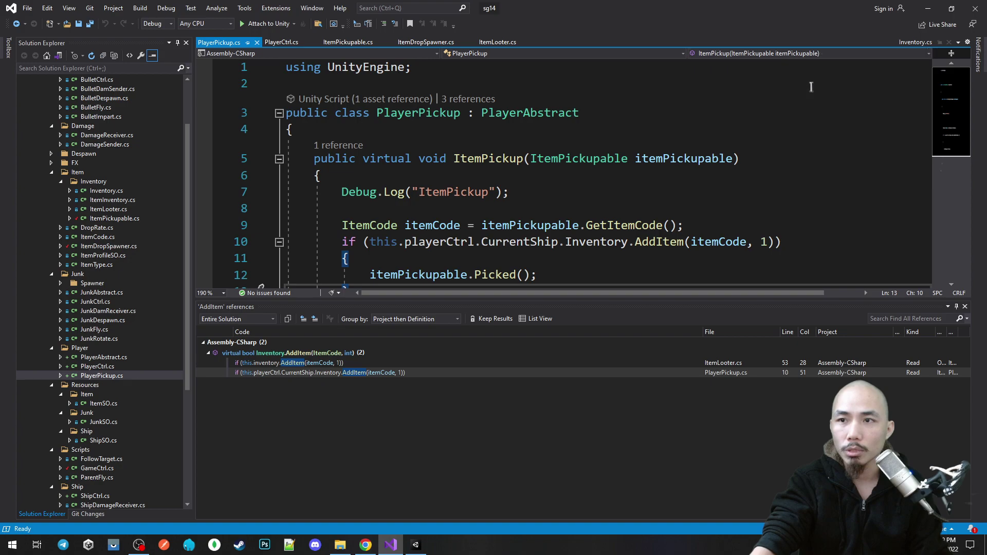
pyautogui.hotkey('alt', 'Tab')
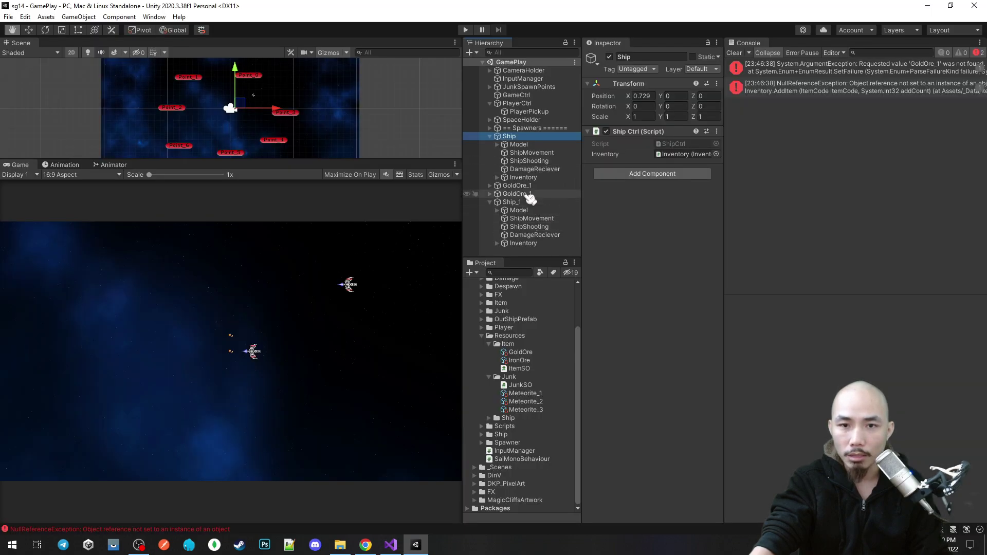
pyautogui.click(528, 195)
pyautogui.press('Right')
pyautogui.click(532, 218)
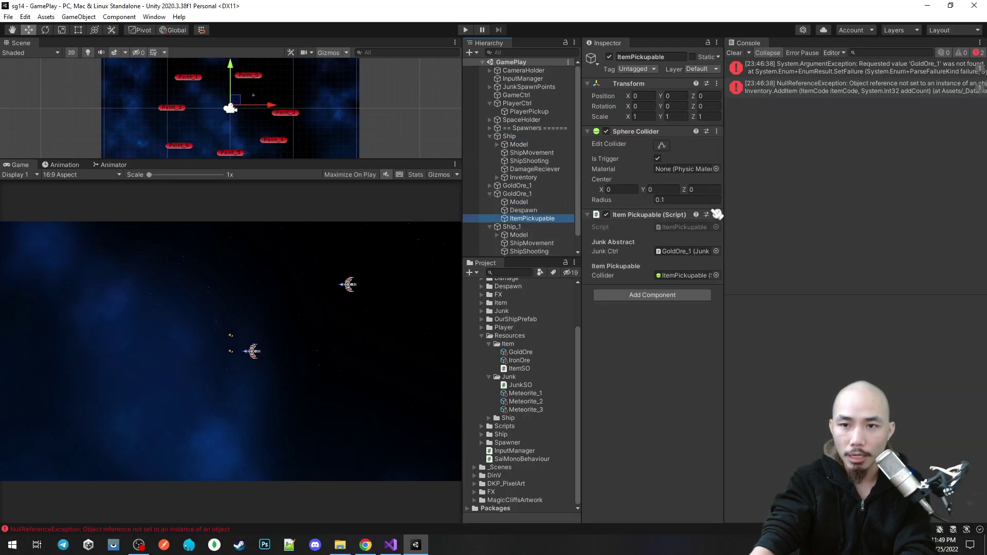
pyautogui.click(717, 215)
pyautogui.click(750, 338)
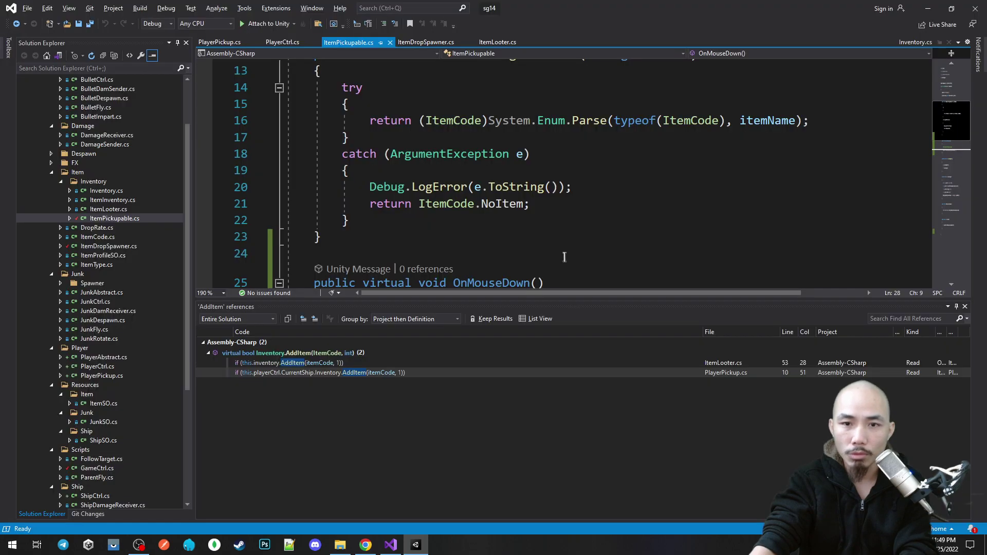
# Go from the ItemPickup call to its PlayerPickup definition and close the AddItem references
pyautogui.click(530, 243)
pyautogui.scroll(-4, 672, 222)
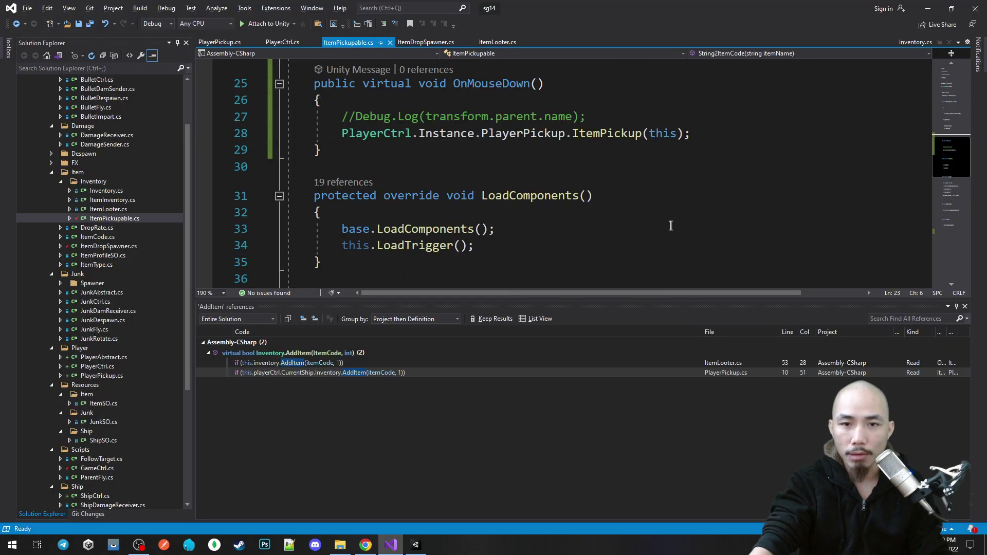
pyautogui.scroll(1, 652, 210)
pyautogui.click(654, 184)
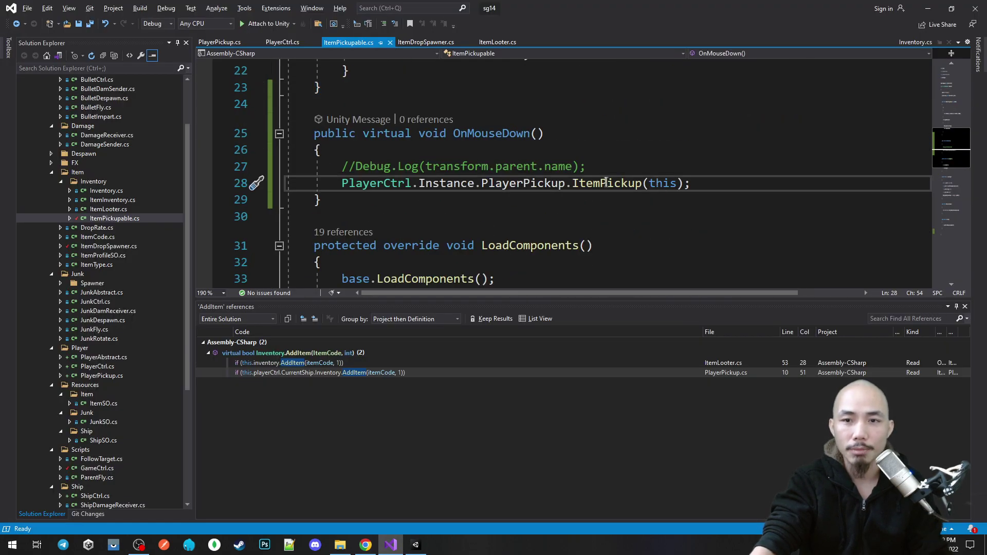
pyautogui.keyDown('ctrl'); pyautogui.click(602, 184); pyautogui.keyUp('ctrl')
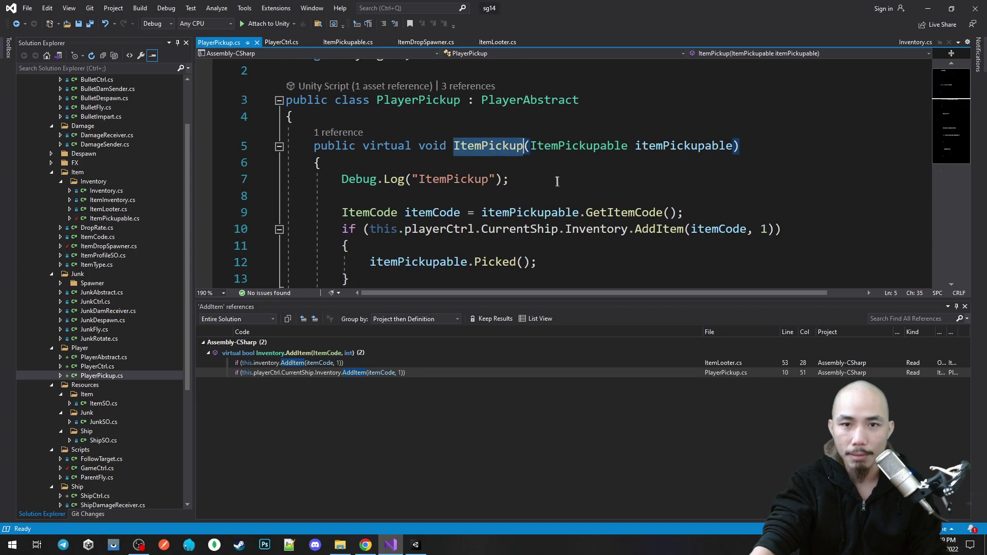
pyautogui.click(965, 307)
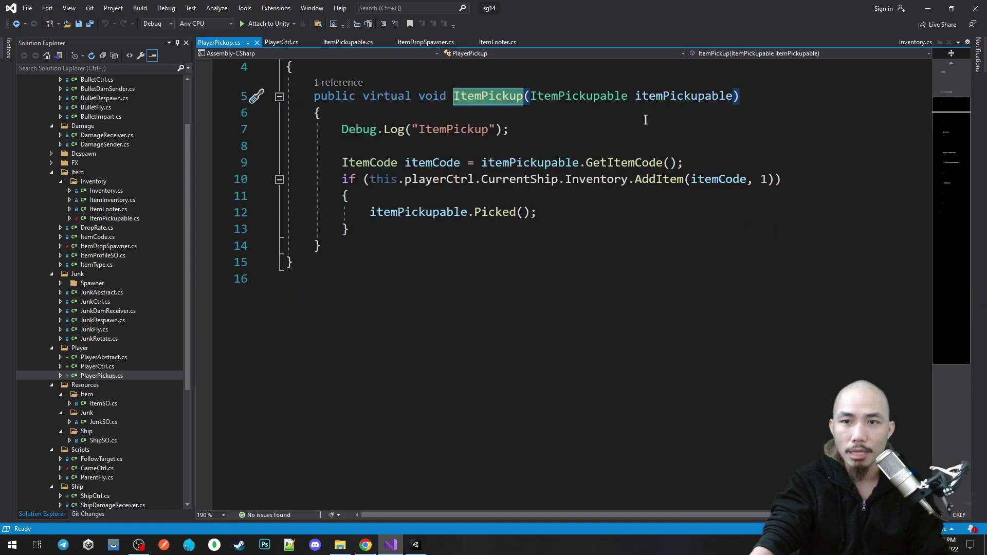
# Compare PlayerPickup's itemPickupable parameter with OnMouseDown in ItemPickupable.cs
pyautogui.click(659, 96)
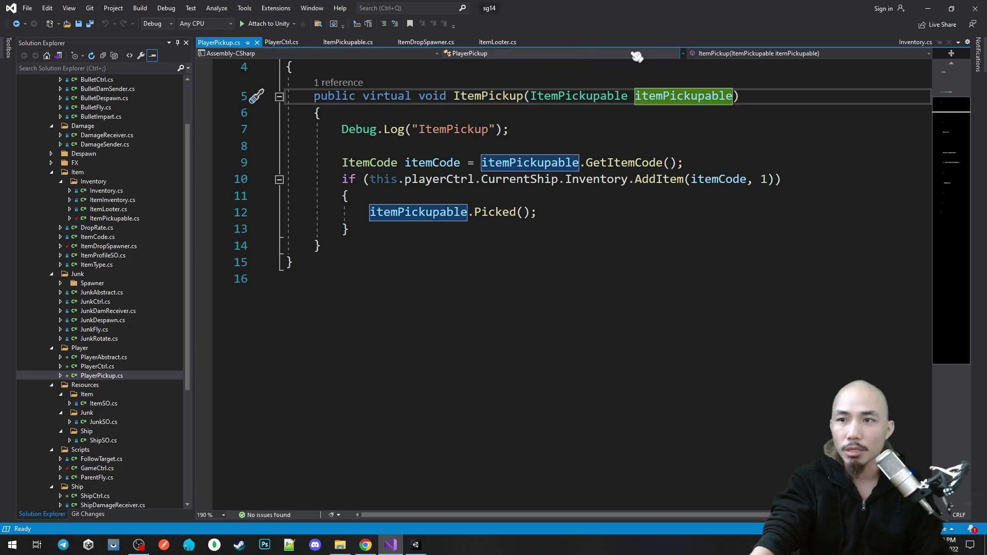
pyautogui.click(348, 41)
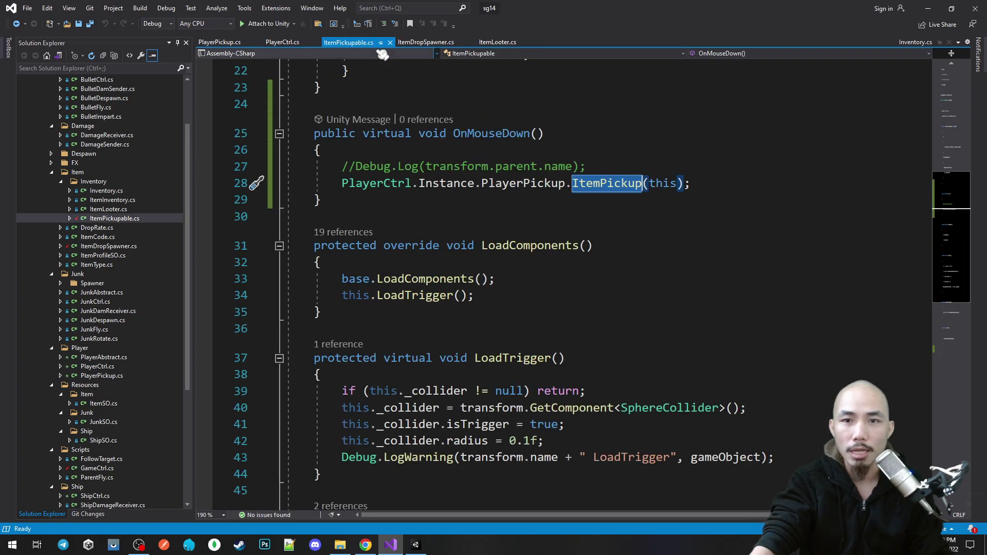
pyautogui.click(659, 181)
pyautogui.scroll(4, 667, 188)
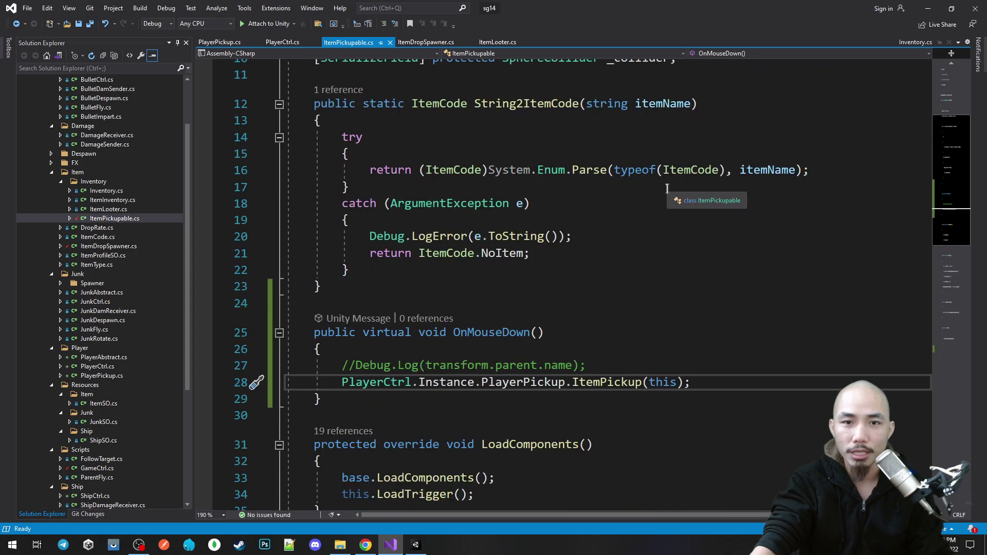
pyautogui.scroll(4, 666, 188)
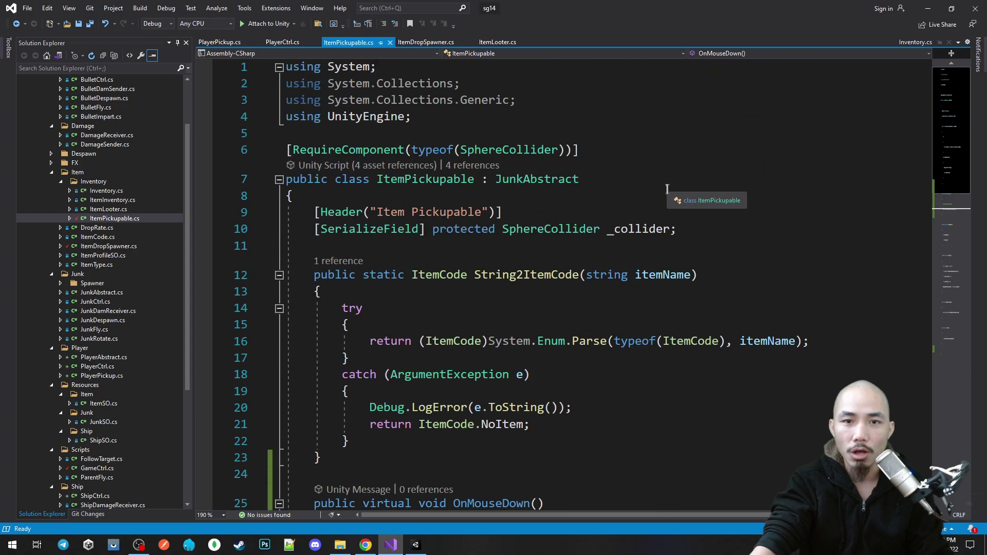
pyautogui.click(407, 179)
pyautogui.click(220, 42)
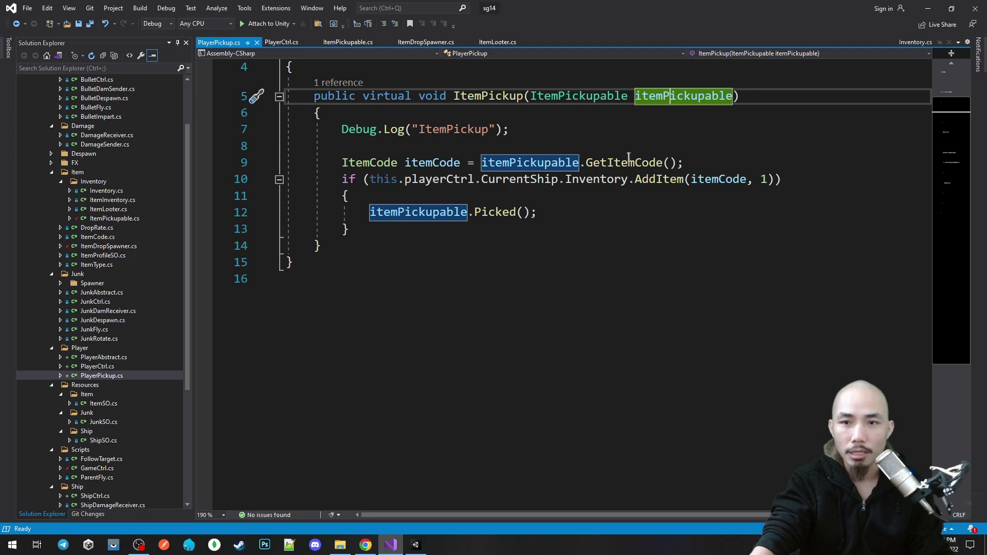
pyautogui.click(670, 96)
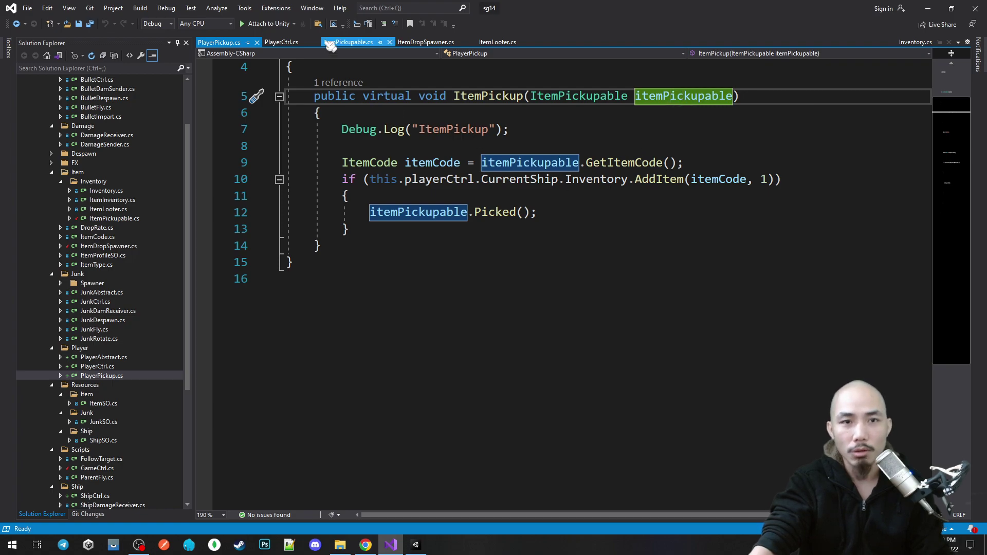
pyautogui.moveTo(331, 45); pyautogui.dragTo(339, 42)
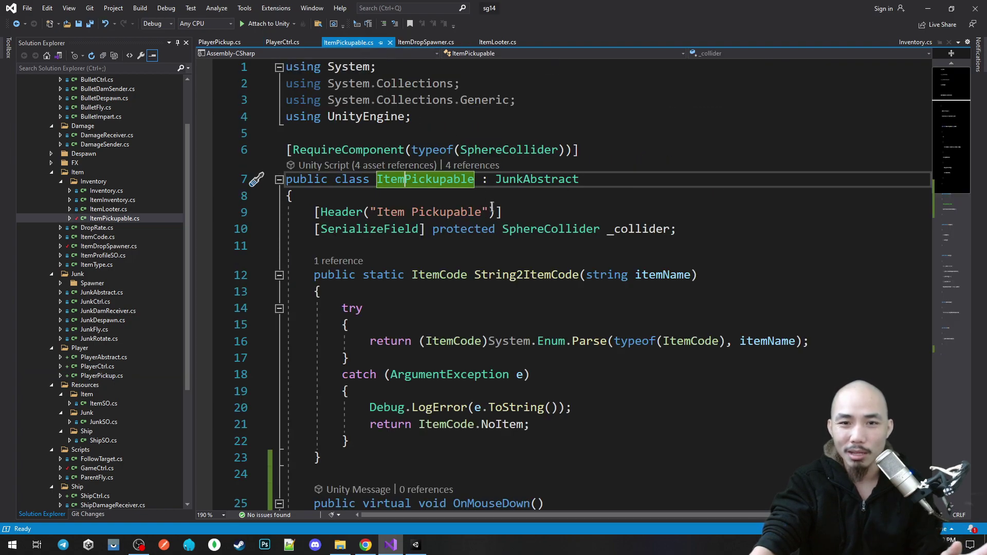
pyautogui.scroll(-3, 492, 207)
pyautogui.scroll(-2, 504, 247)
pyautogui.click(474, 254)
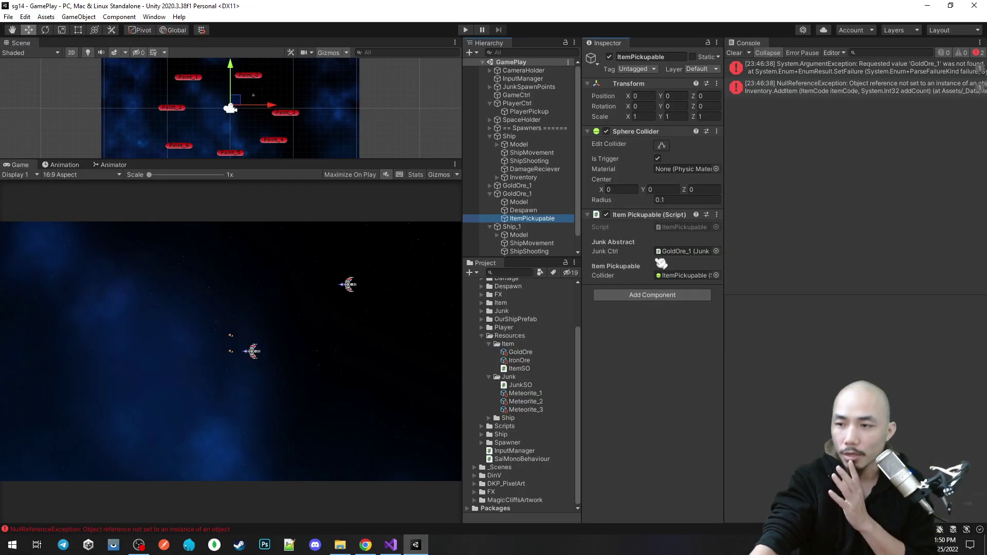
# Clear the Console, play, click GoldOre_1, and open the 'GoldOre_1' error's source line
pyautogui.click(734, 52)
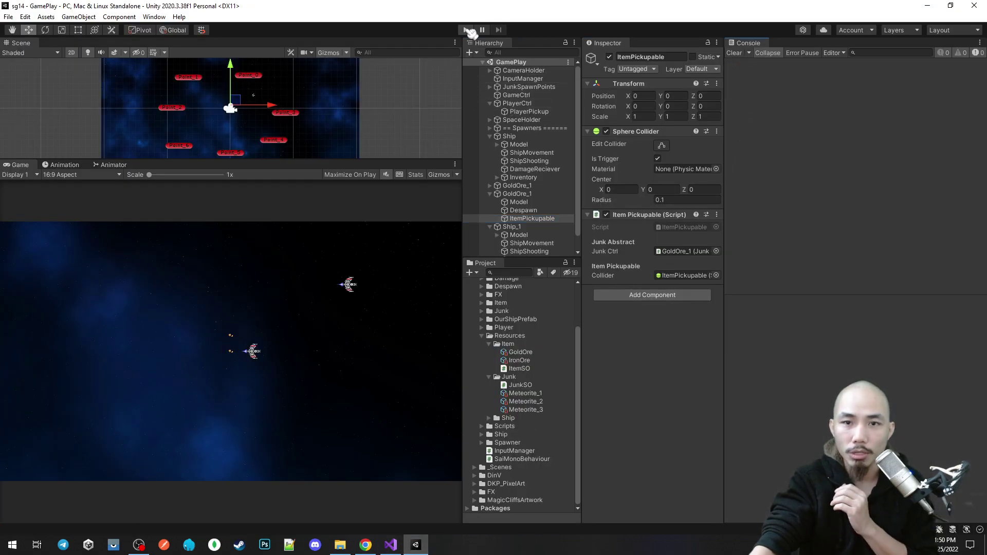
pyautogui.click(467, 30)
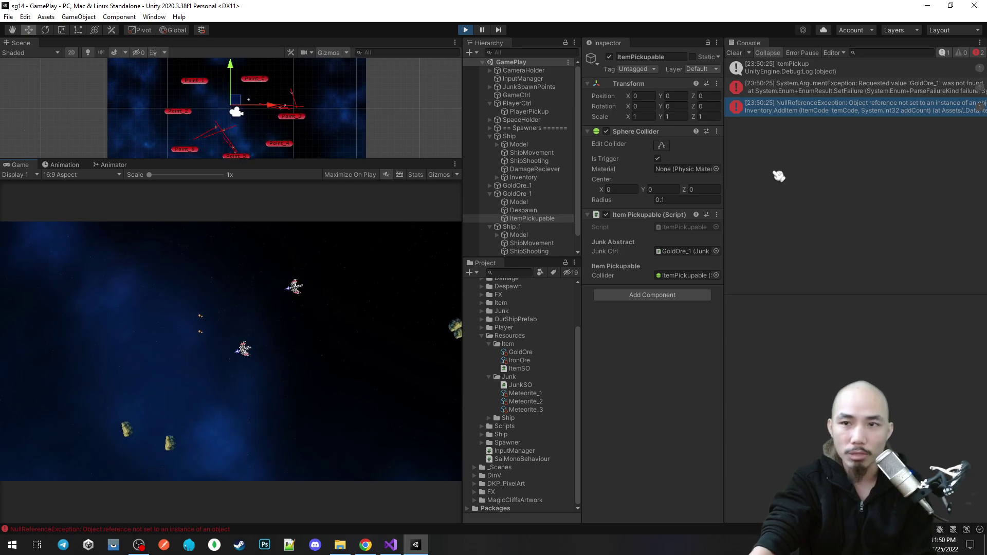
pyautogui.click(535, 186)
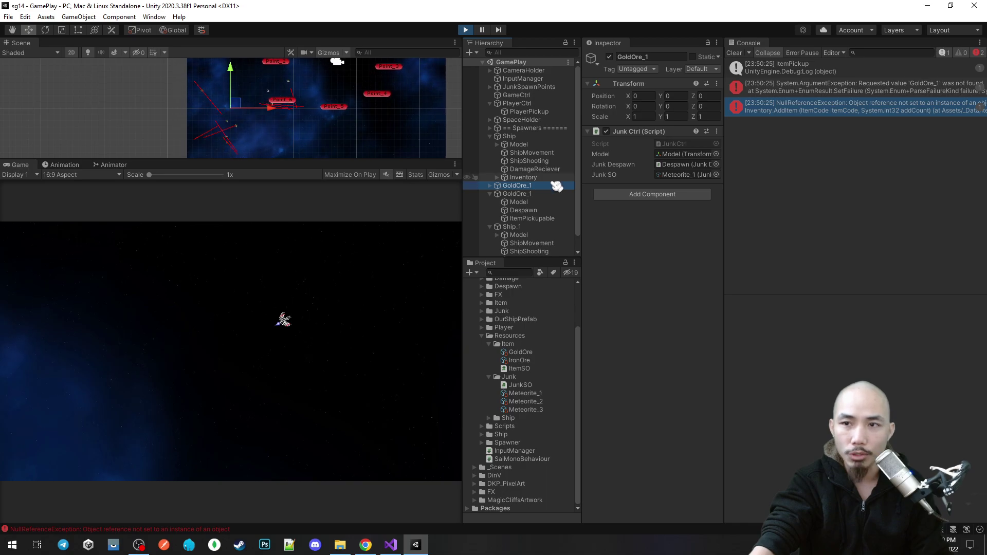
pyautogui.doubleClick(853, 86)
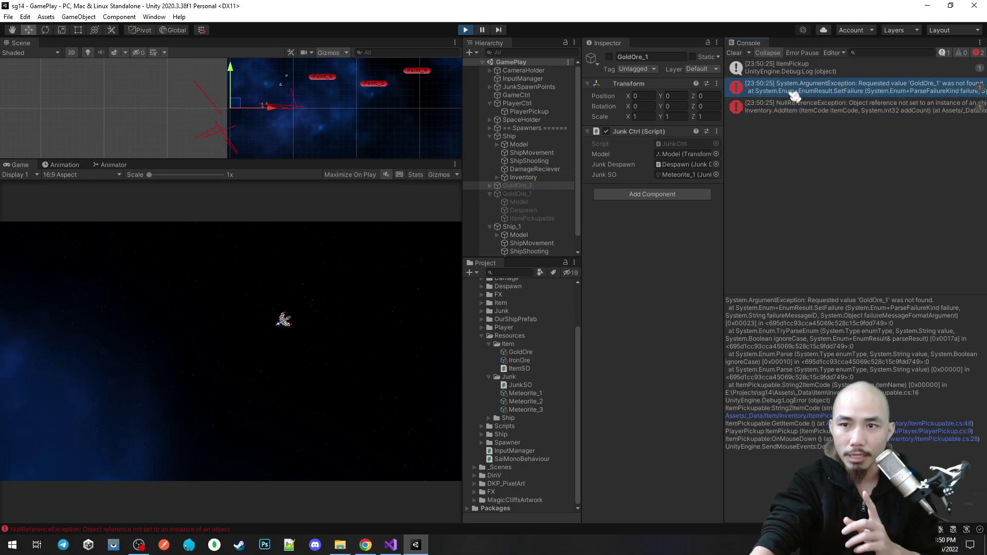
pyautogui.scroll(2, 572, 221)
pyautogui.scroll(1, 535, 200)
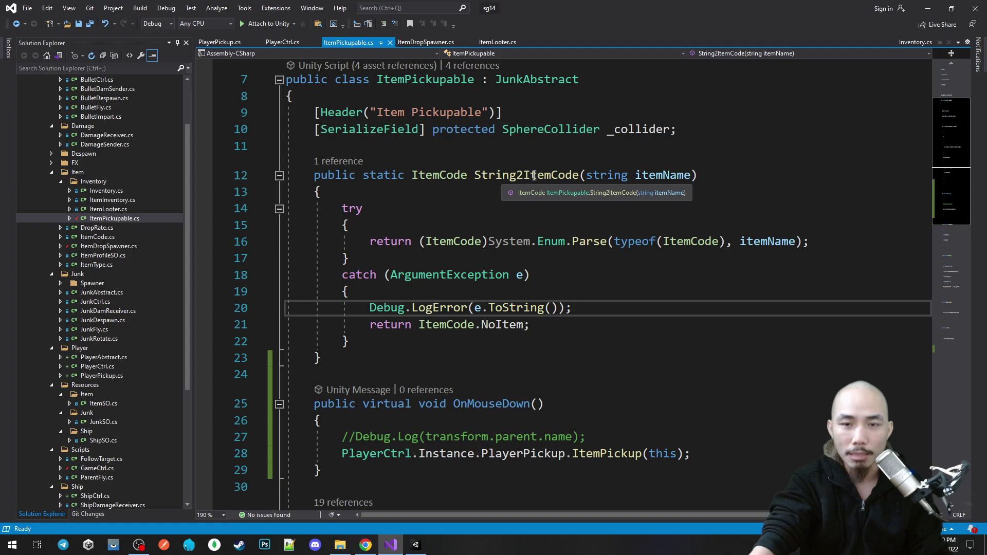
# Select the Enum.Parse return on line 16 and go to the ItemCode enum
pyautogui.moveTo(370, 241); pyautogui.dragTo(349, 224)
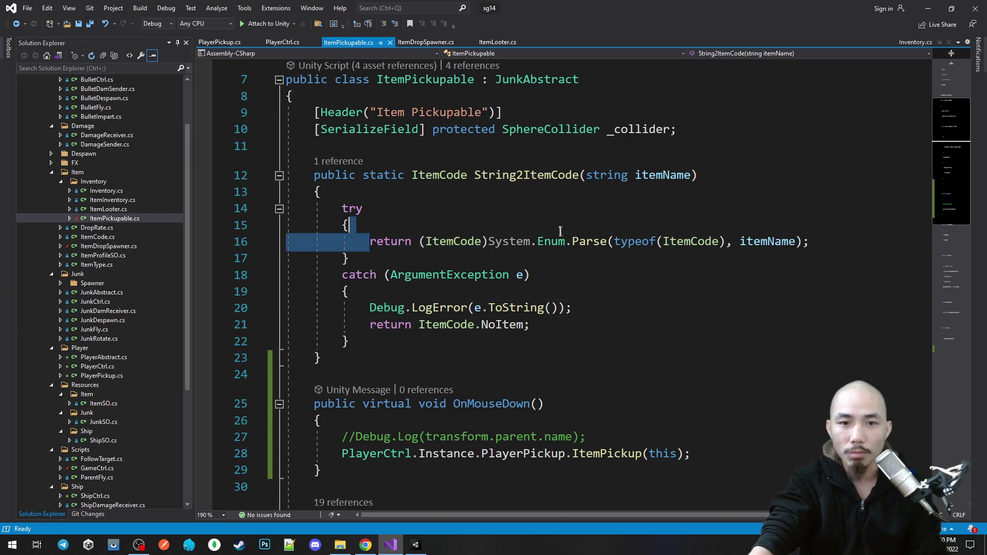
pyautogui.moveTo(821, 232); pyautogui.dragTo(824, 239)
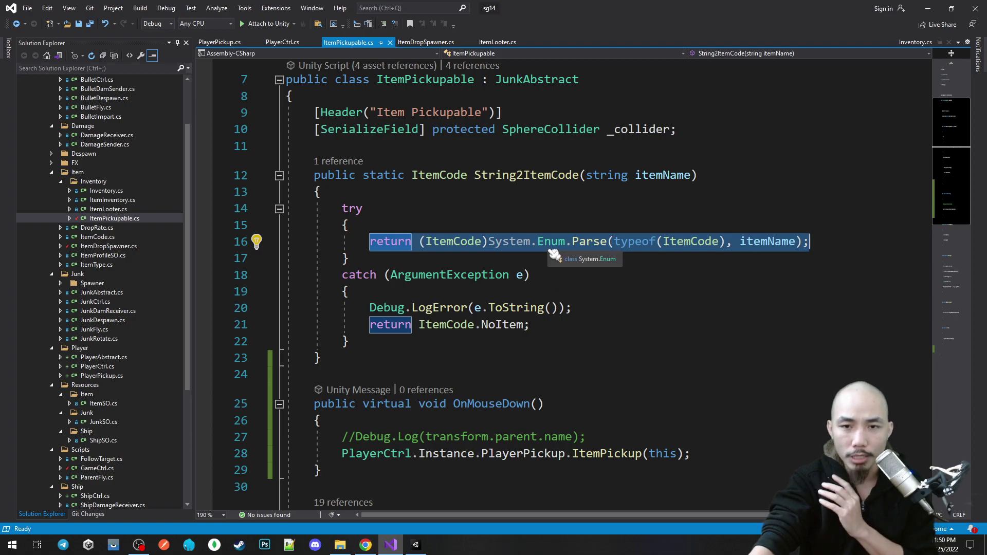
pyautogui.click(626, 256)
pyautogui.keyDown('ctrl'); pyautogui.click(690, 243); pyautogui.keyUp('ctrl')
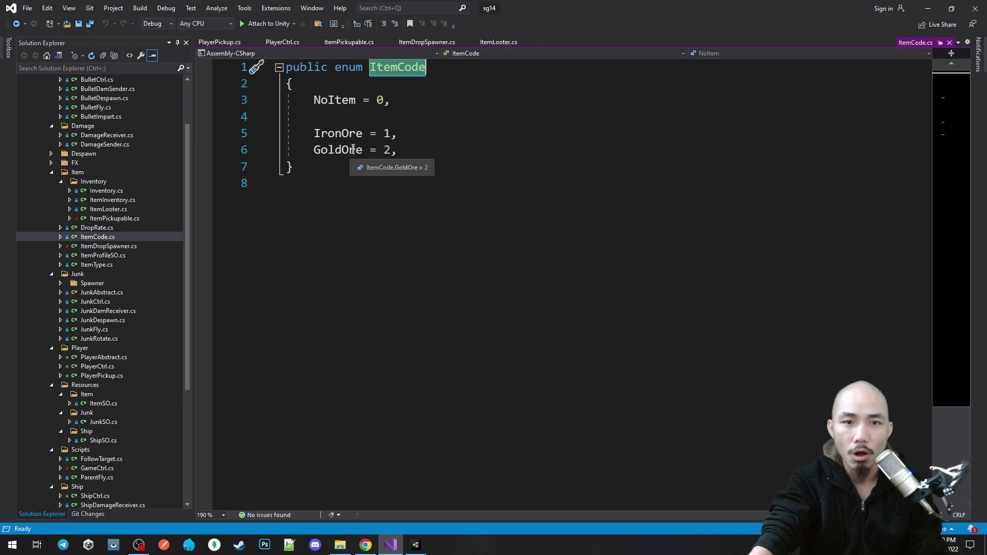
# Stop the running game in Unity and return to Visual Studio
pyautogui.hotkey('alt', 'Tab')
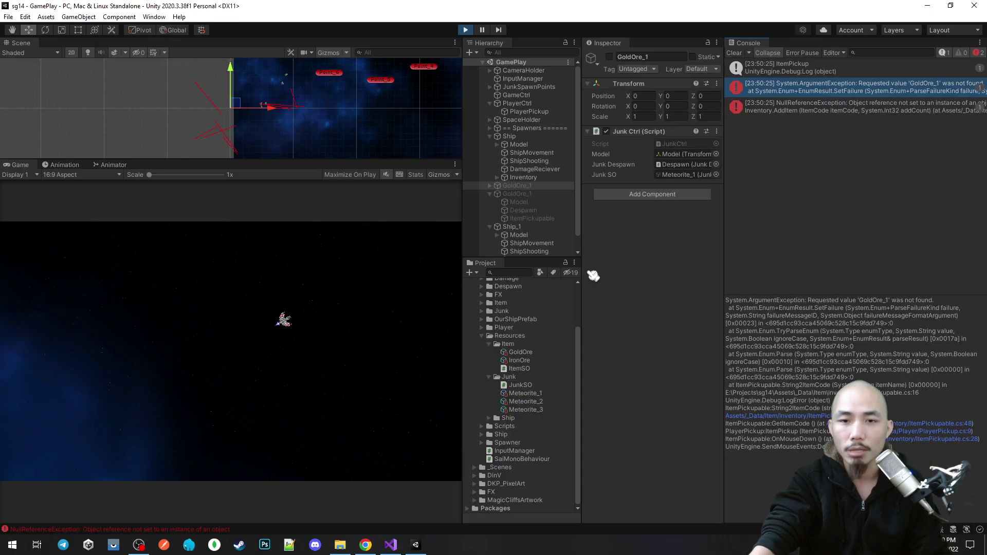
pyautogui.click(391, 545)
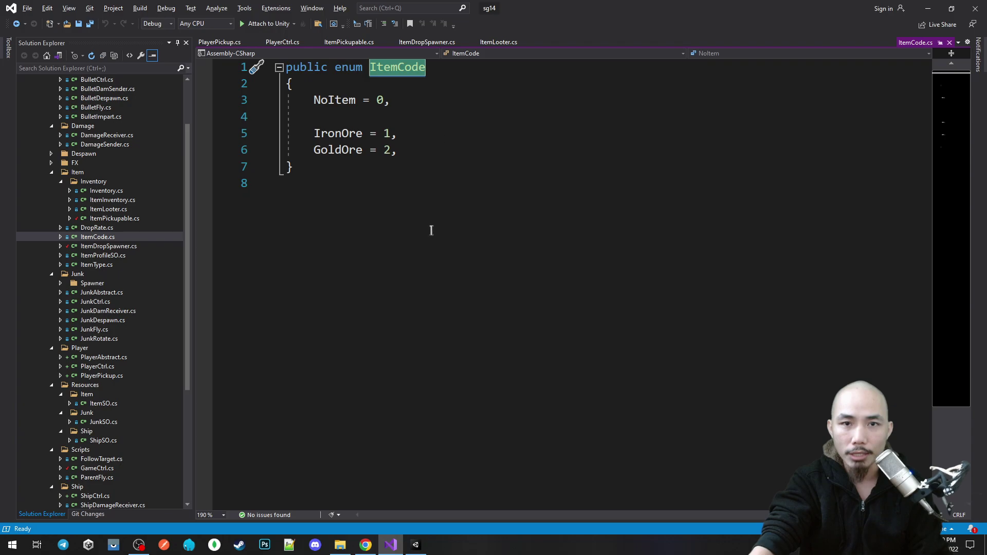
pyautogui.hotkey('alt', 'Tab')
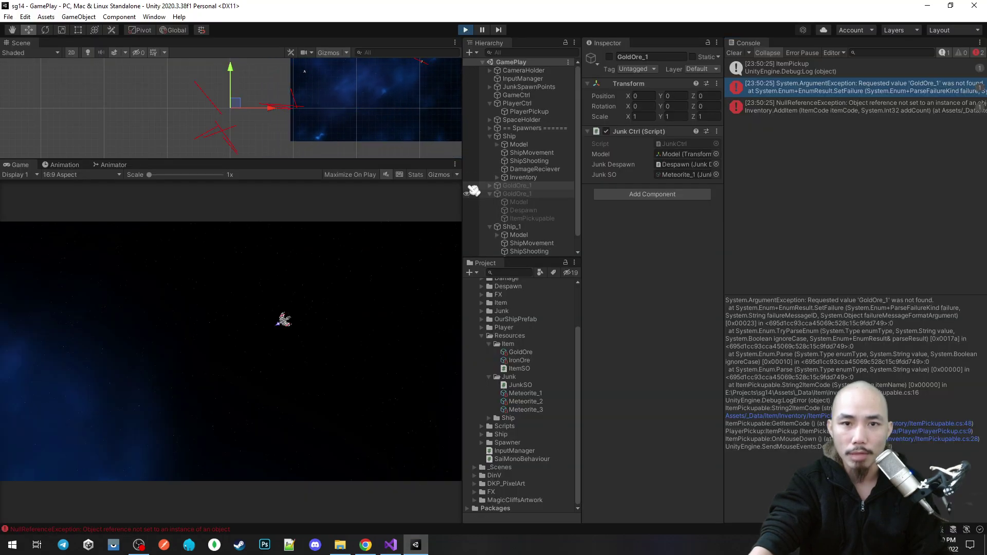
pyautogui.click(465, 30)
pyautogui.hotkey('alt', 'Tab')
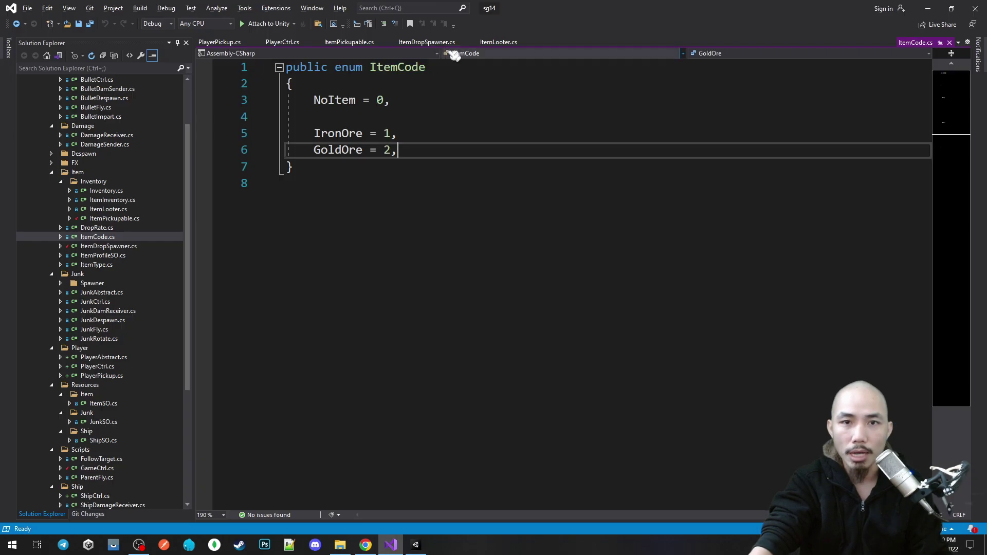
# Select String2ItemCode's try/catch parsing code on lines 16–22 in ItemPickupable.cs
pyautogui.click(360, 41)
pyautogui.click(481, 212)
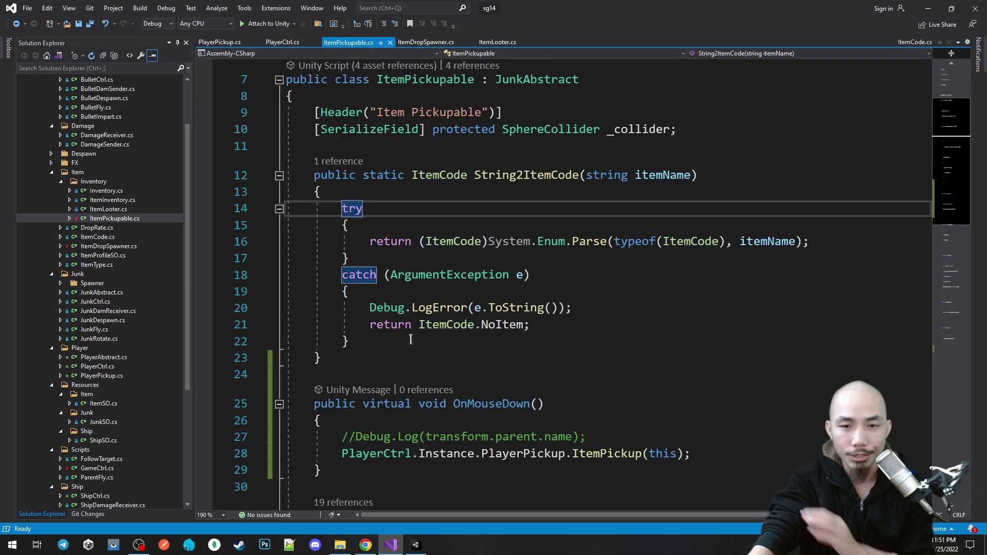
pyautogui.click(509, 324)
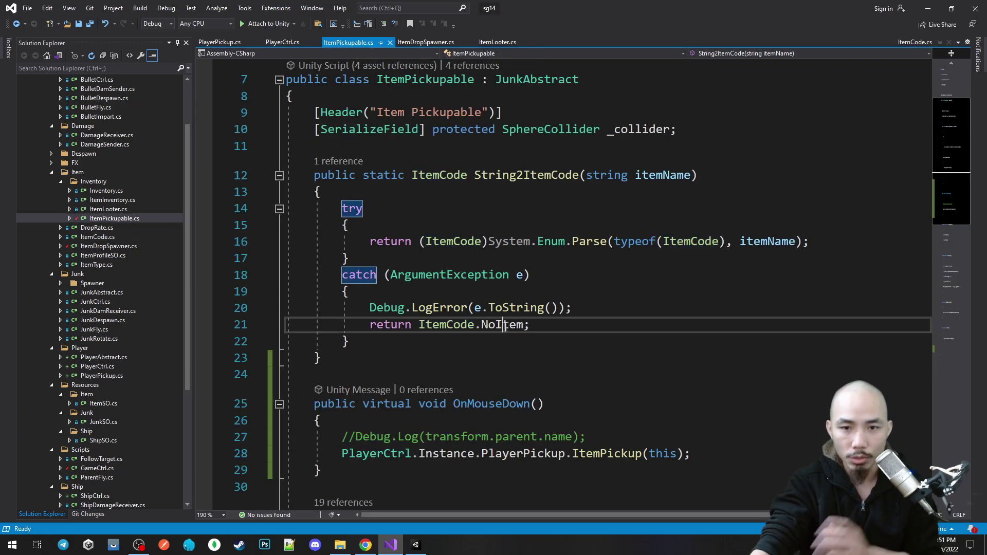
pyautogui.moveTo(355, 341); pyautogui.dragTo(286, 208)
# Rename the GoldOre_1 object to GoldOre in the Hierarchy
pyautogui.hotkey('alt', 'Tab')
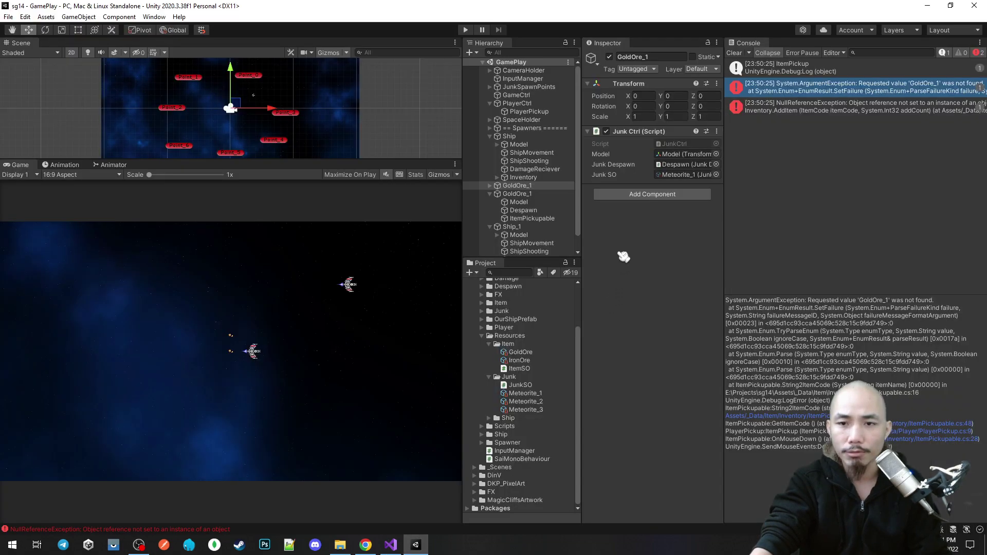
pyautogui.click(529, 226)
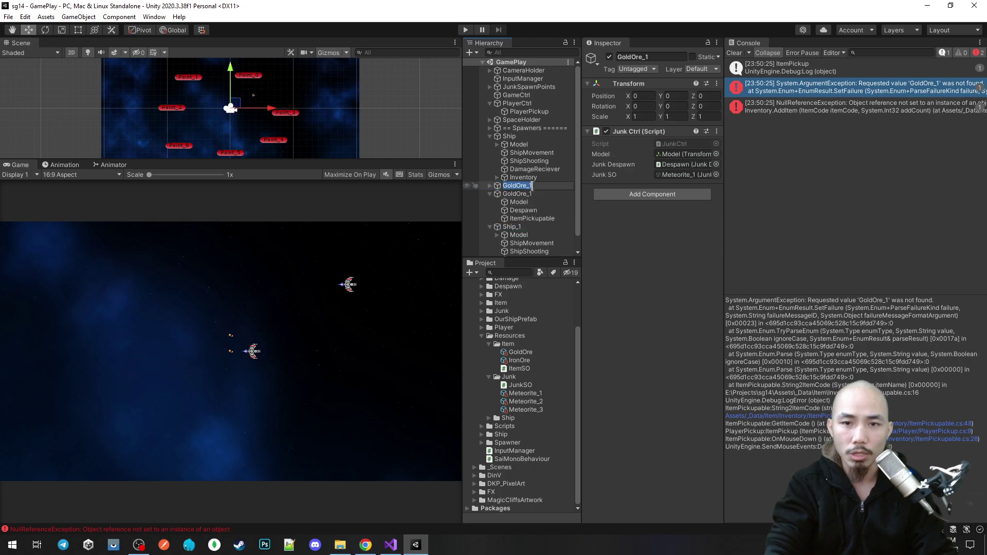
pyautogui.click(532, 186)
pyautogui.click(535, 194)
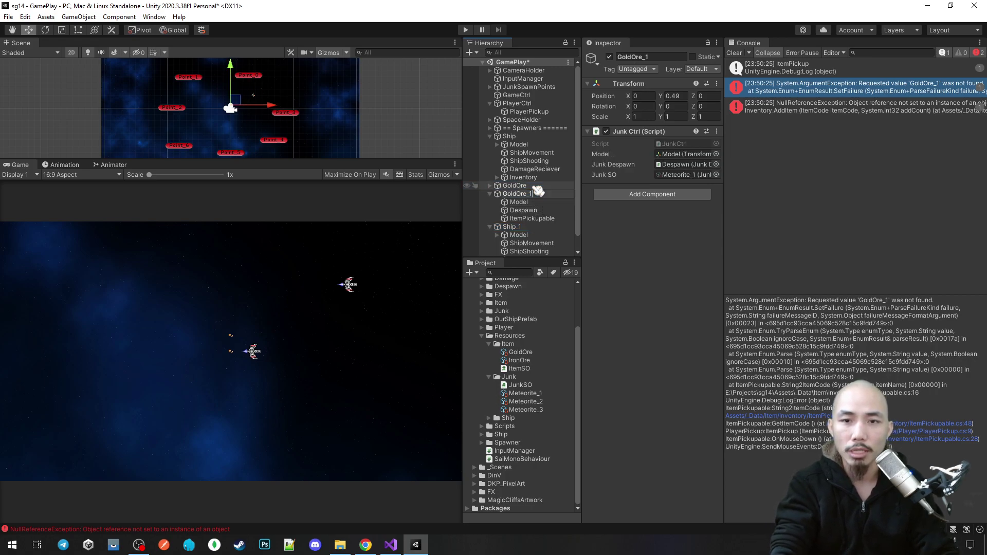
# Play-test the pickup, check Ship_1's Inventory contents, then stop the game
pyautogui.click(534, 177)
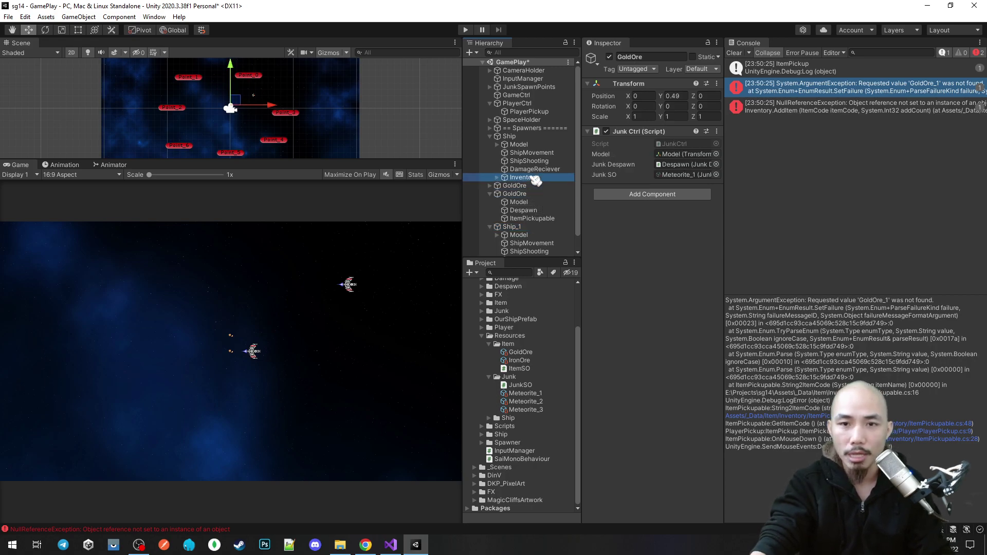
pyautogui.click(467, 30)
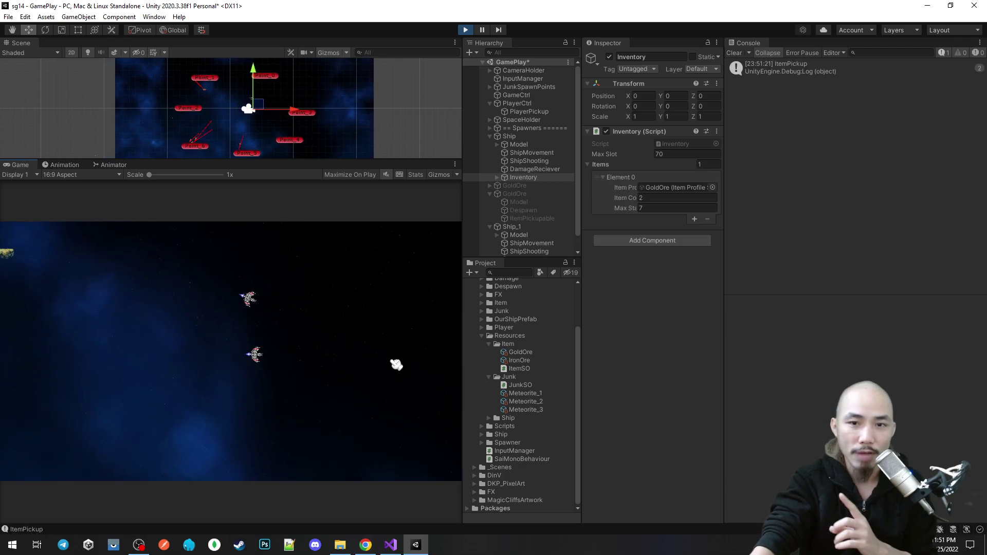
pyautogui.scroll(-1, 518, 227)
pyautogui.click(522, 252)
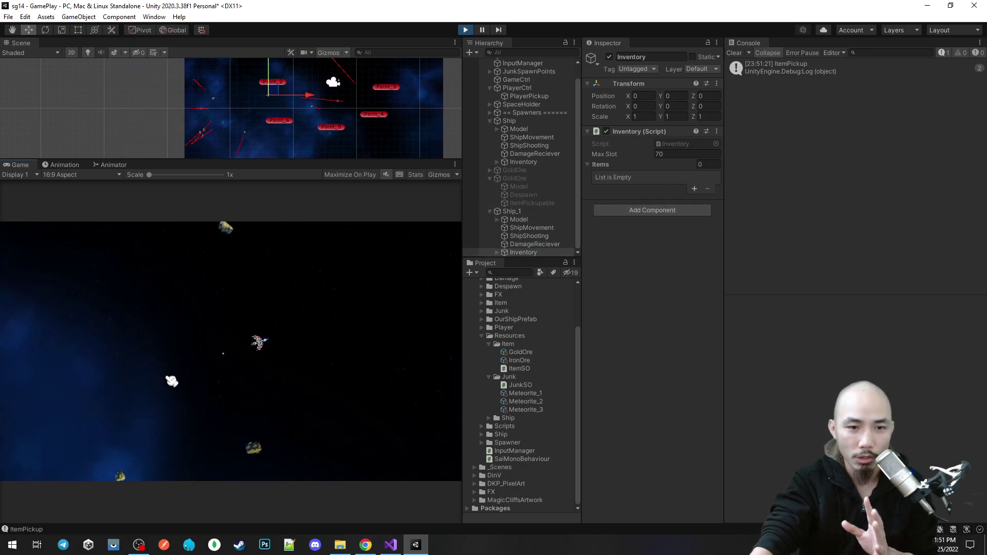
pyautogui.hotkey('ctrl', 'p')
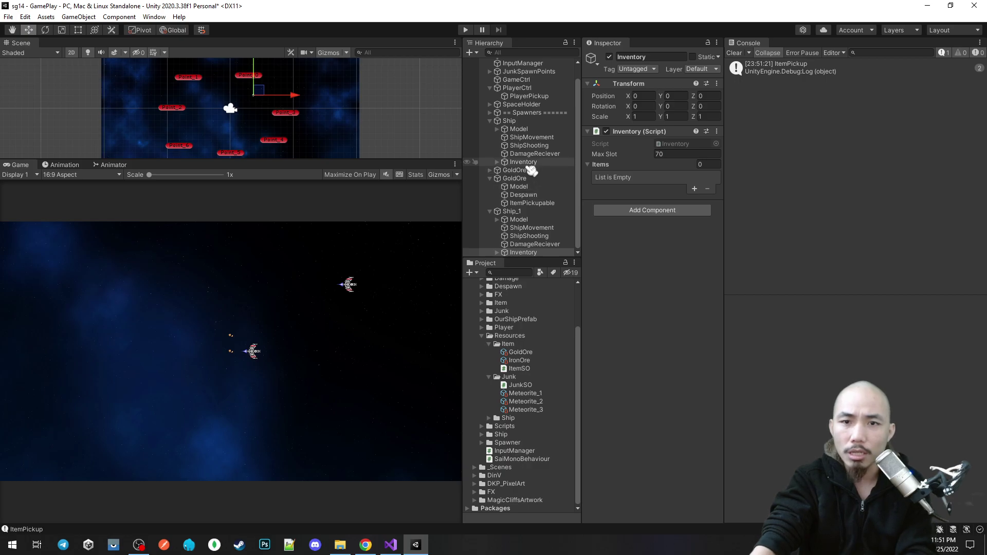
# Open the ItemPickupable script from GoldOre's ItemPickupable child
pyautogui.click(543, 208)
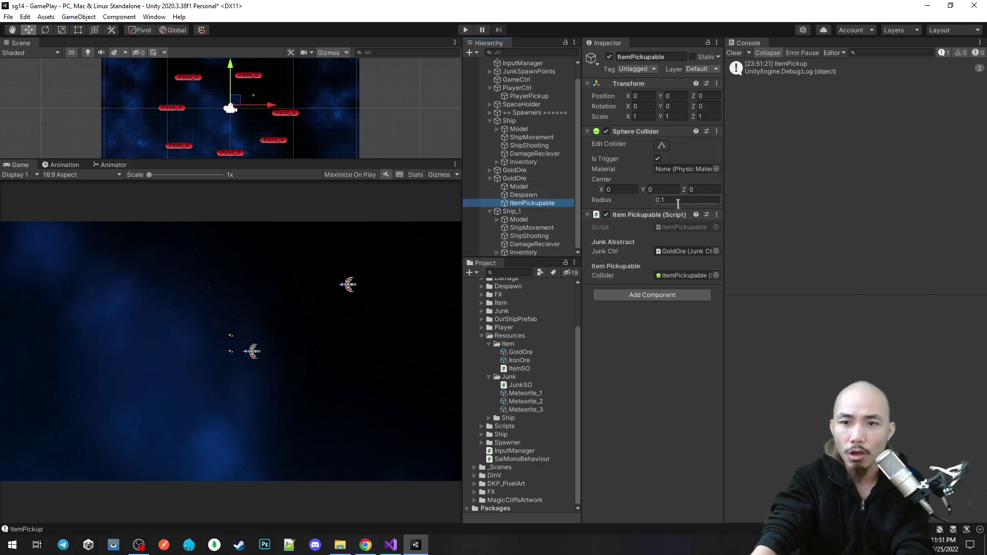
pyautogui.click(721, 217)
pyautogui.click(747, 337)
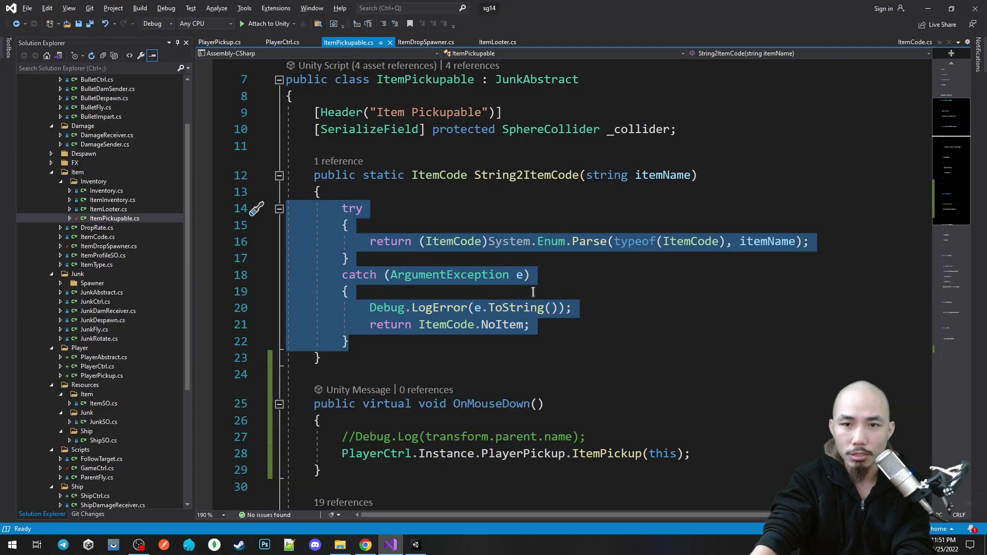
# Find LoadTrigger's 0.1f collider radius, then bring up the Milanote Inventory board
pyautogui.click(533, 292)
pyautogui.scroll(-4, 533, 292)
pyautogui.scroll(-3, 533, 298)
pyautogui.scroll(-1, 532, 309)
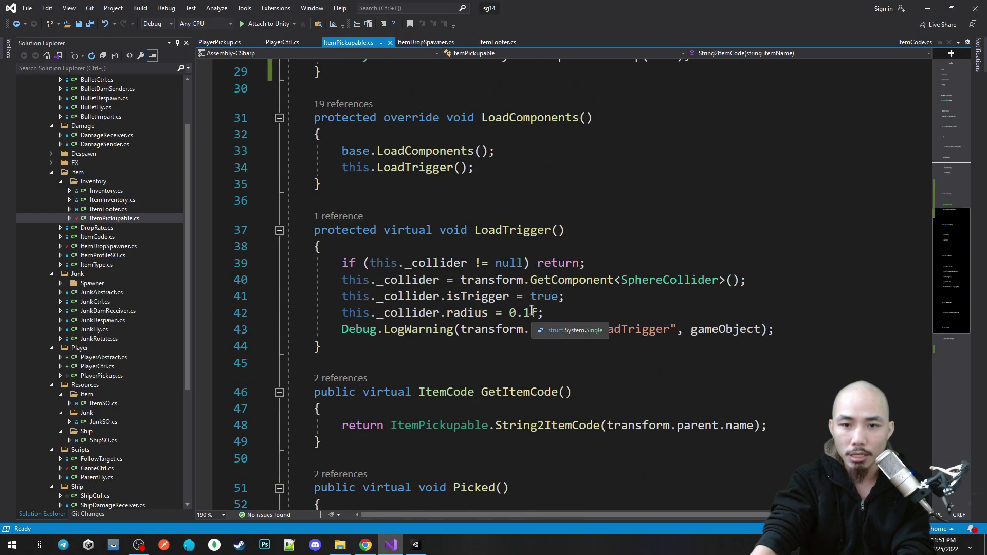
pyautogui.click(533, 312)
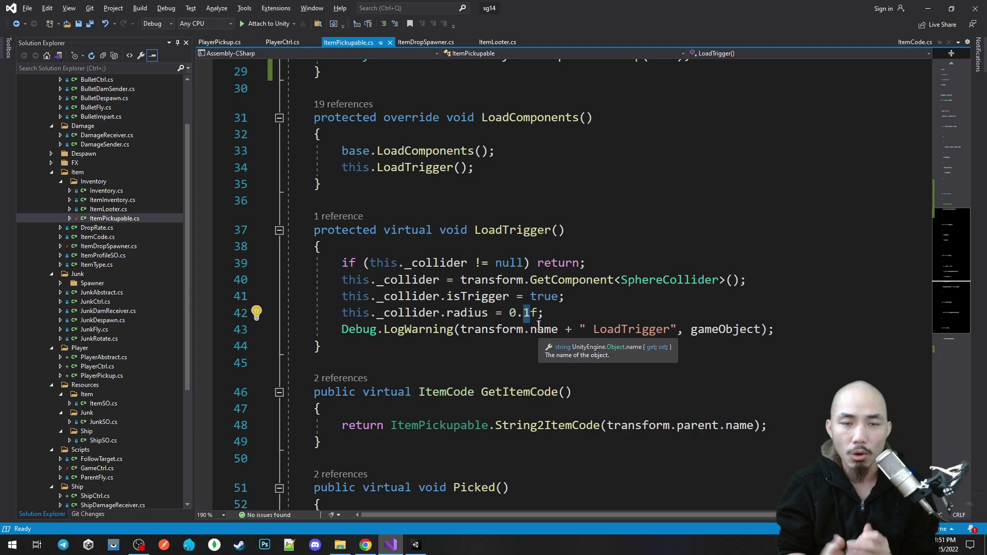
pyautogui.click(373, 546)
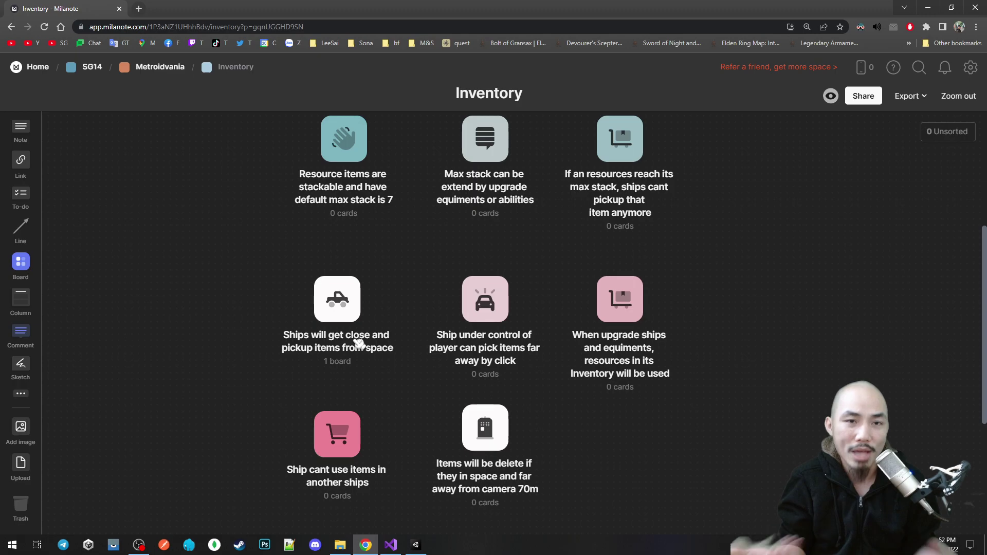
# Open the 'Ships will get close and pickup items from space' board to review the 0.2f note
pyautogui.doubleClick(358, 334)
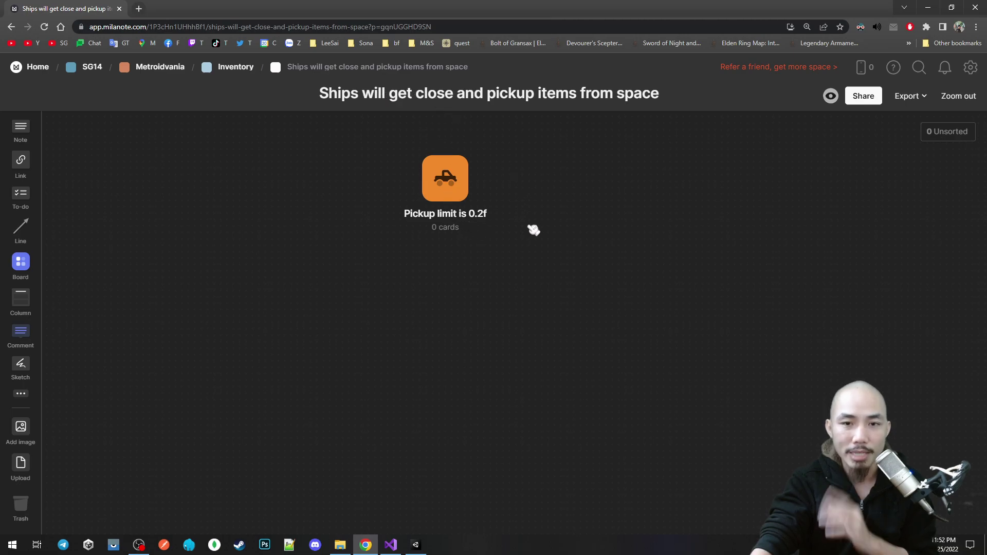
pyautogui.hotkey('alt', 'Tab')
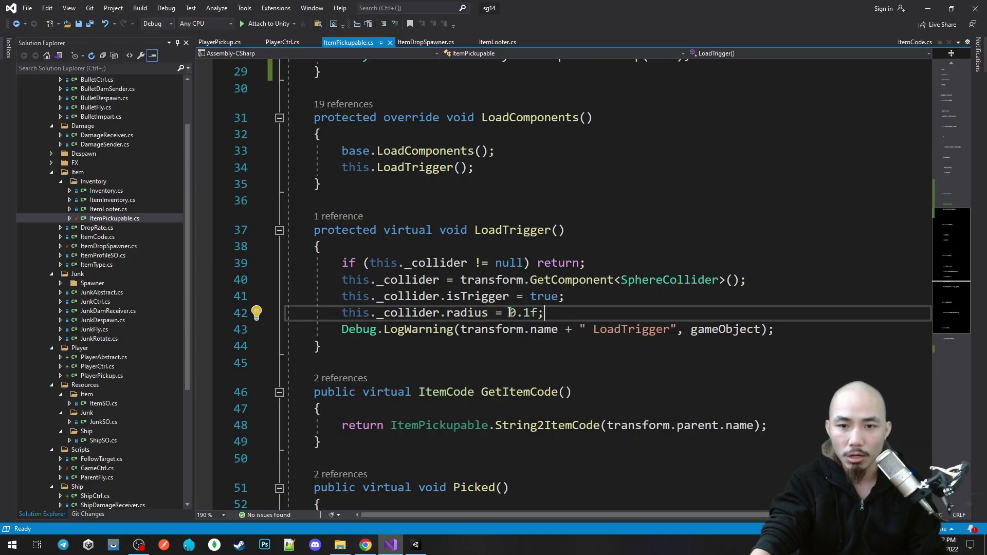
# Change the LoadTrigger collider radius on line 42 from 0.1f to 0.5f
pyautogui.write('2')
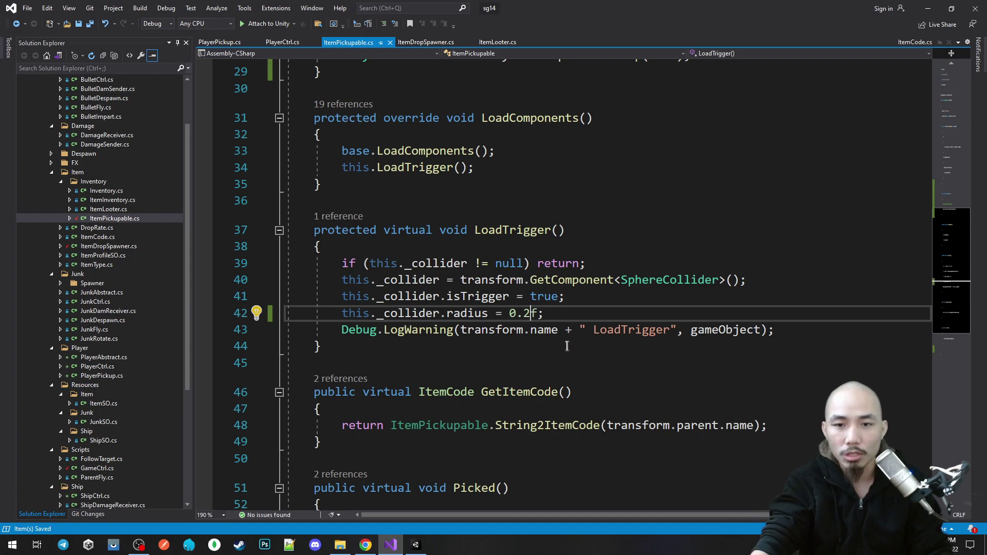
pyautogui.moveTo(524, 311); pyautogui.dragTo(529, 312)
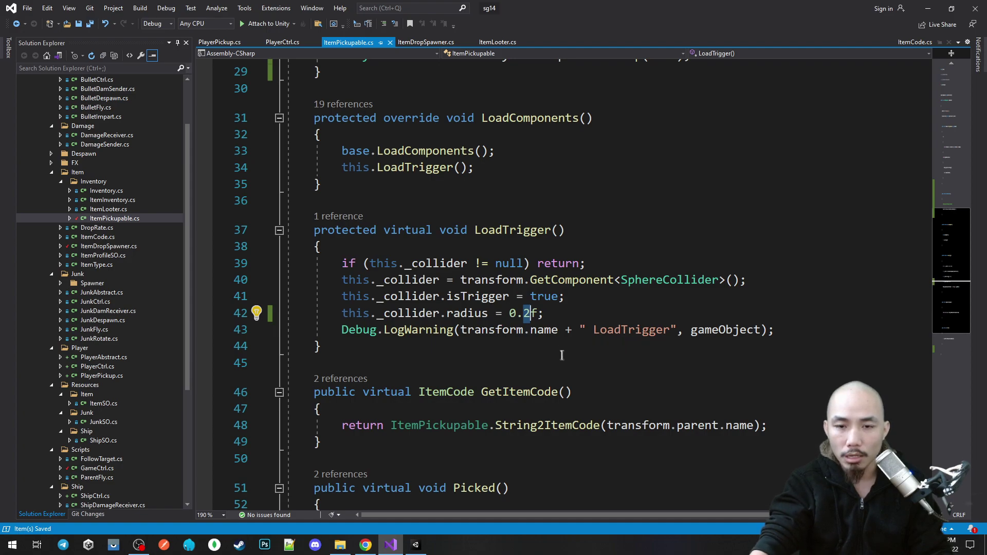
pyautogui.write('5')
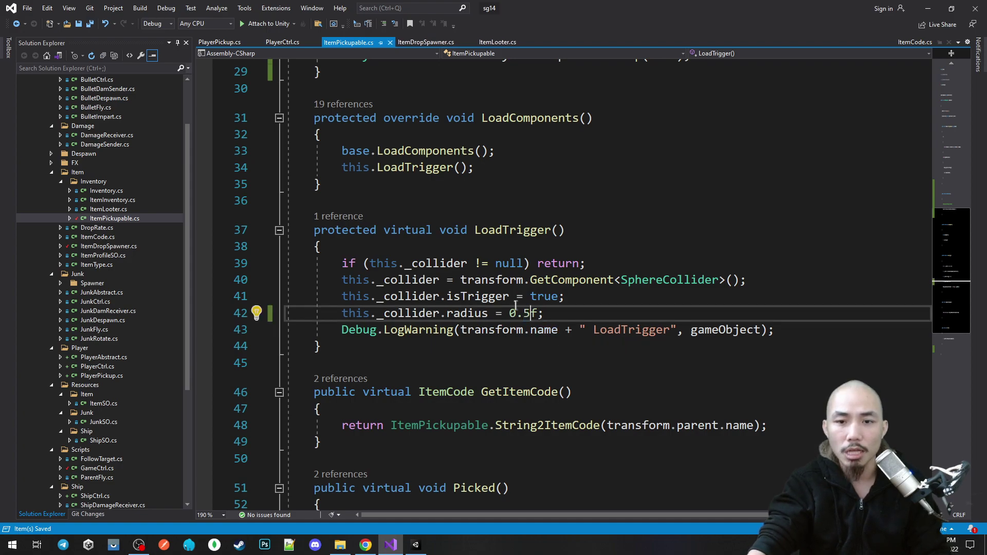
pyautogui.hotkey('alt', 'Tab')
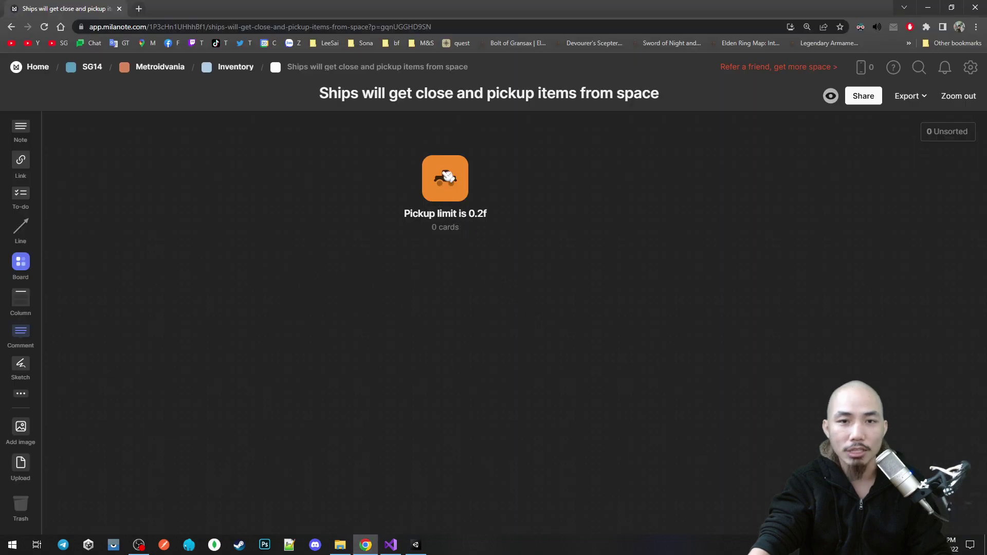
# Add a new board card to the 'Ship under control of player can pick items far away by click' board
pyautogui.click(256, 73)
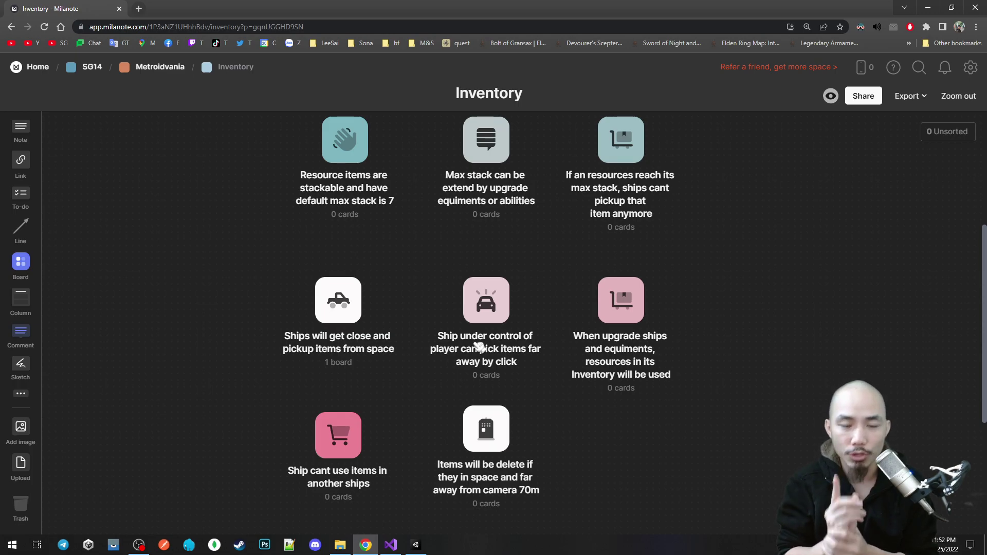
pyautogui.click(487, 311)
pyautogui.moveTo(30, 263); pyautogui.dragTo(359, 260)
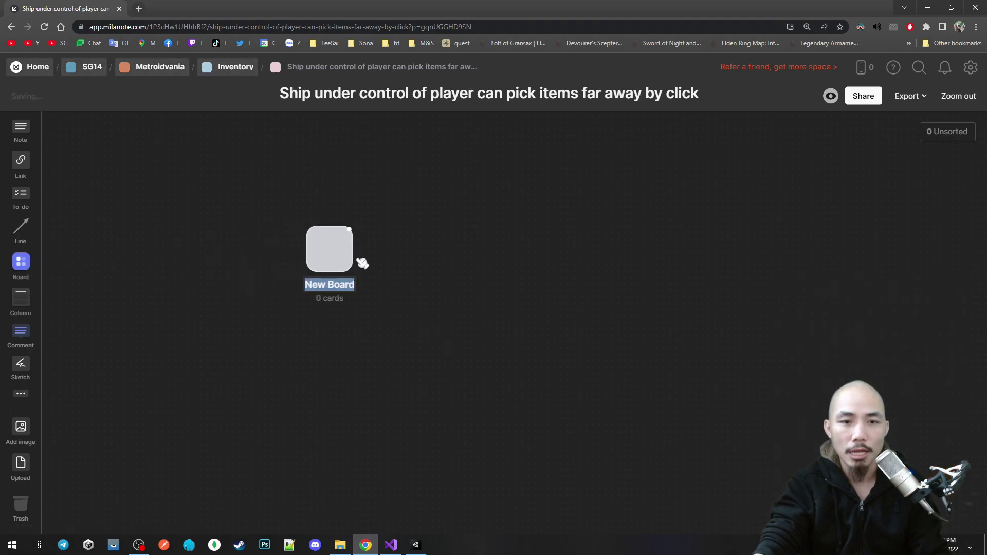
# Title the new board 'Click around 0.5f then pick' and go back to the Inventory board
pyautogui.write('Click around 0.5f t')
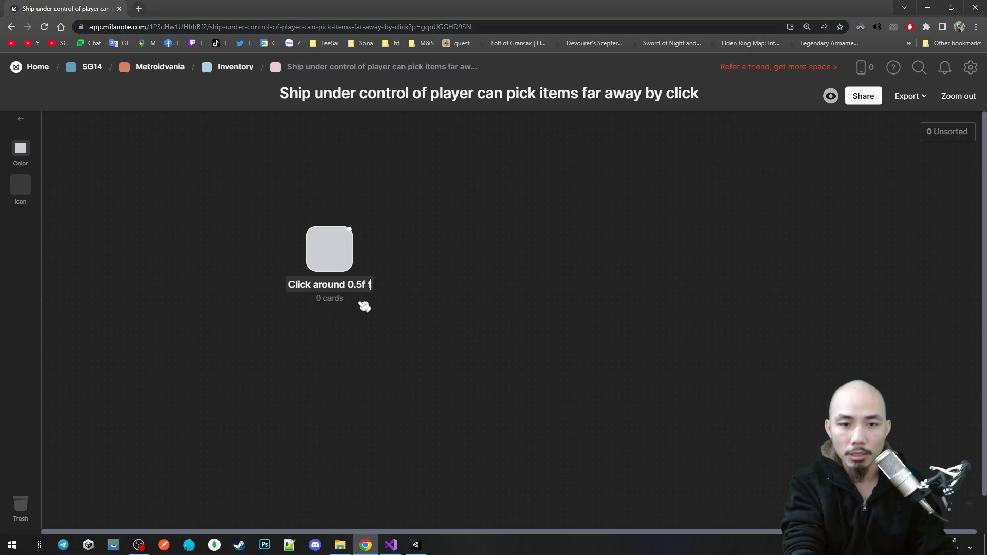
pyautogui.write('hen cpic')
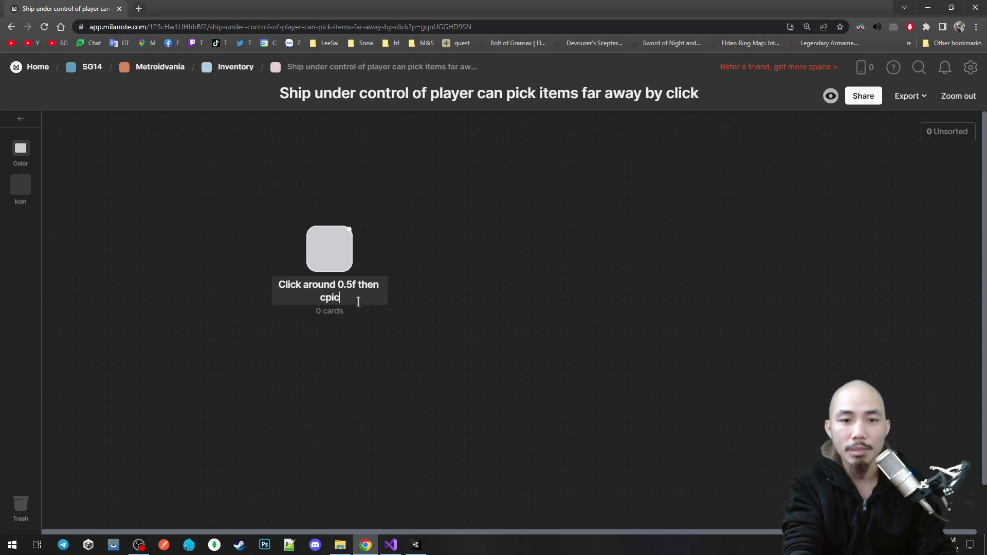
pyautogui.press('BackSpace')
pyautogui.press('BackSpace')
pyautogui.press('BackSpace')
pyautogui.write('pc')
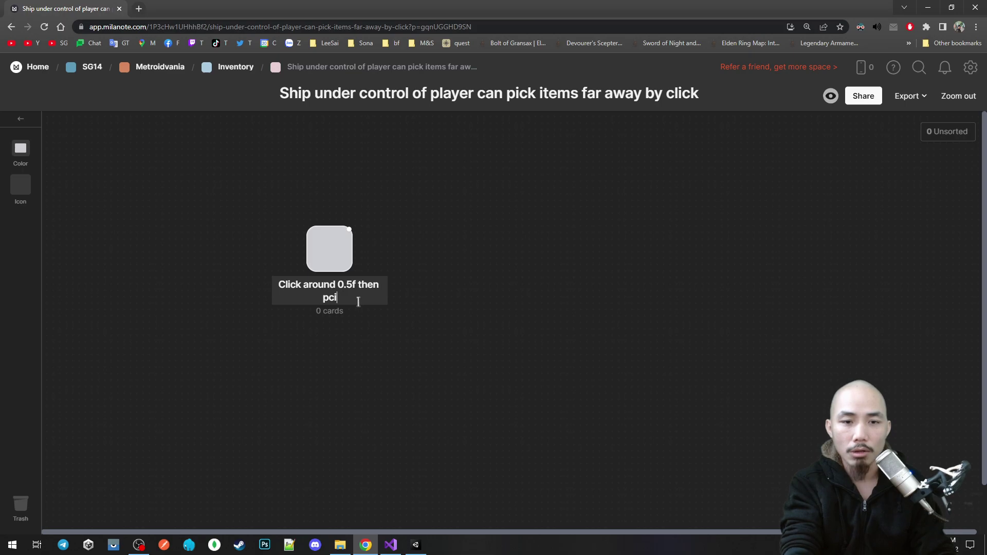
pyautogui.press('BackSpace')
pyautogui.press('BackSpace')
pyautogui.write('ck')
pyautogui.press('Return')
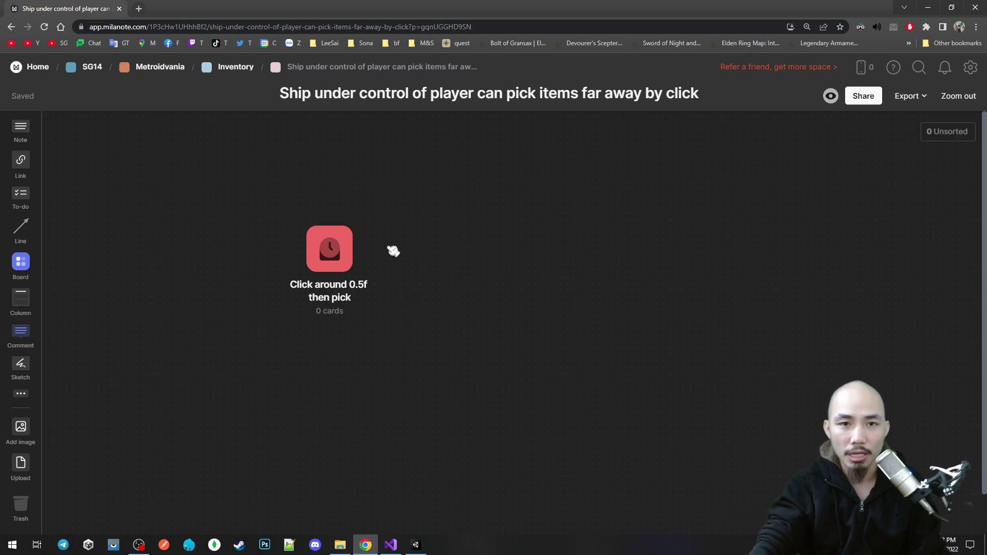
pyautogui.click(233, 68)
# Edit the pickup limit card so it reads 'Pickup limit is 0.1f'
pyautogui.click(352, 316)
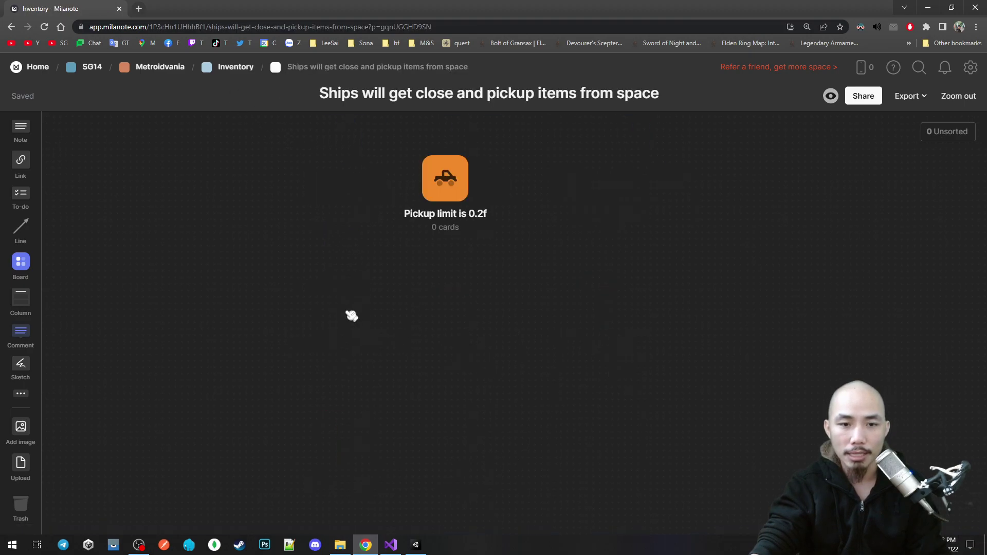
pyautogui.click(459, 217)
pyautogui.click(477, 214)
pyautogui.click(478, 214)
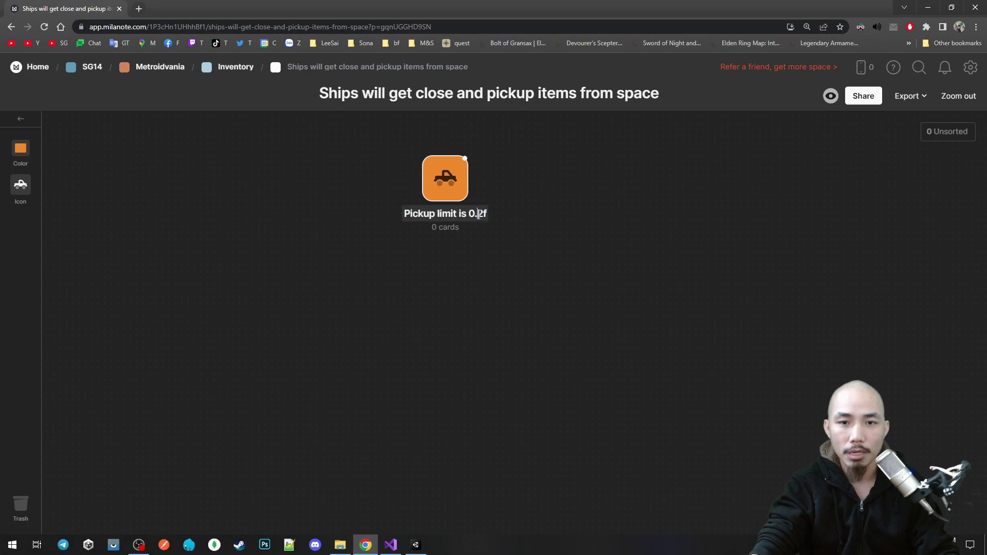
pyautogui.write('1')
pyautogui.click(515, 301)
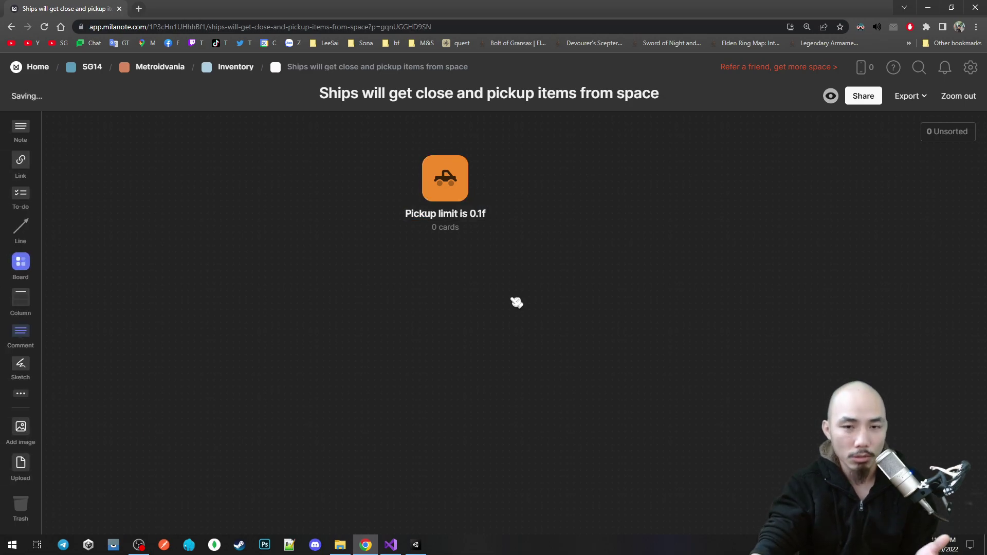